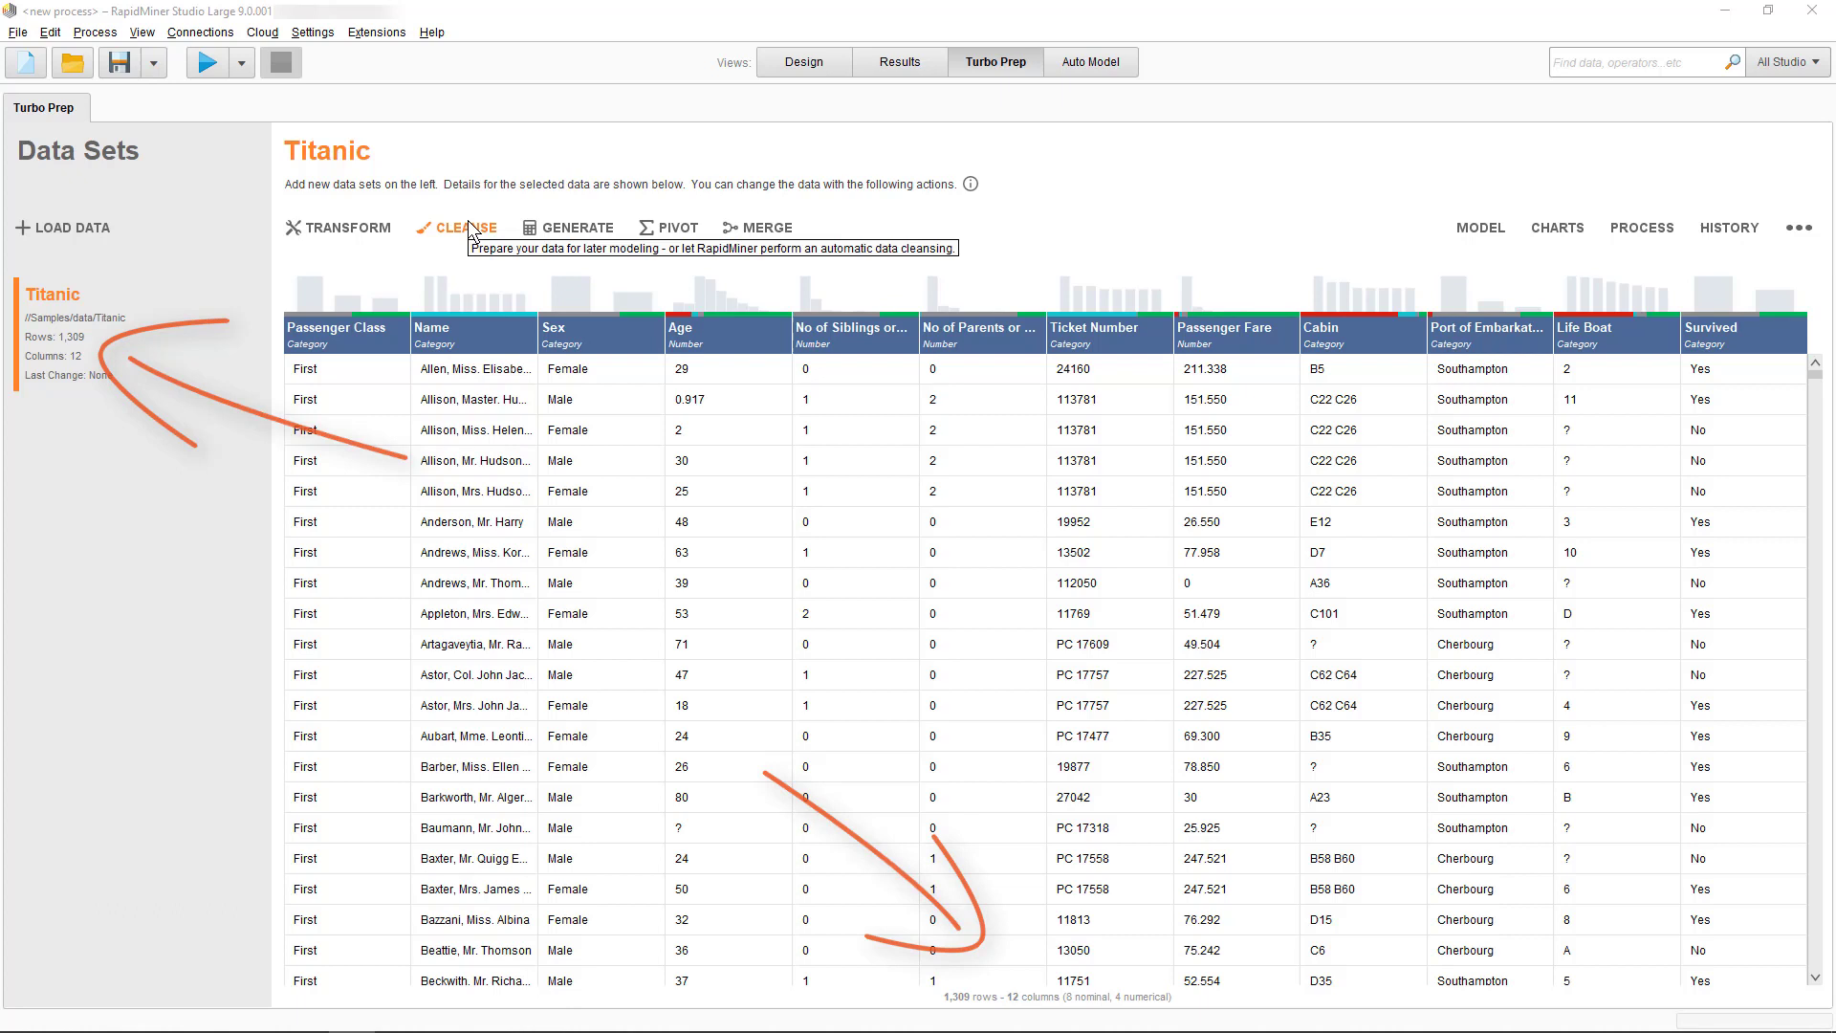
Inspect the Titanic data set's 12 columns and 1,309 rows in Turbo Prep
mouse_move(475, 325)
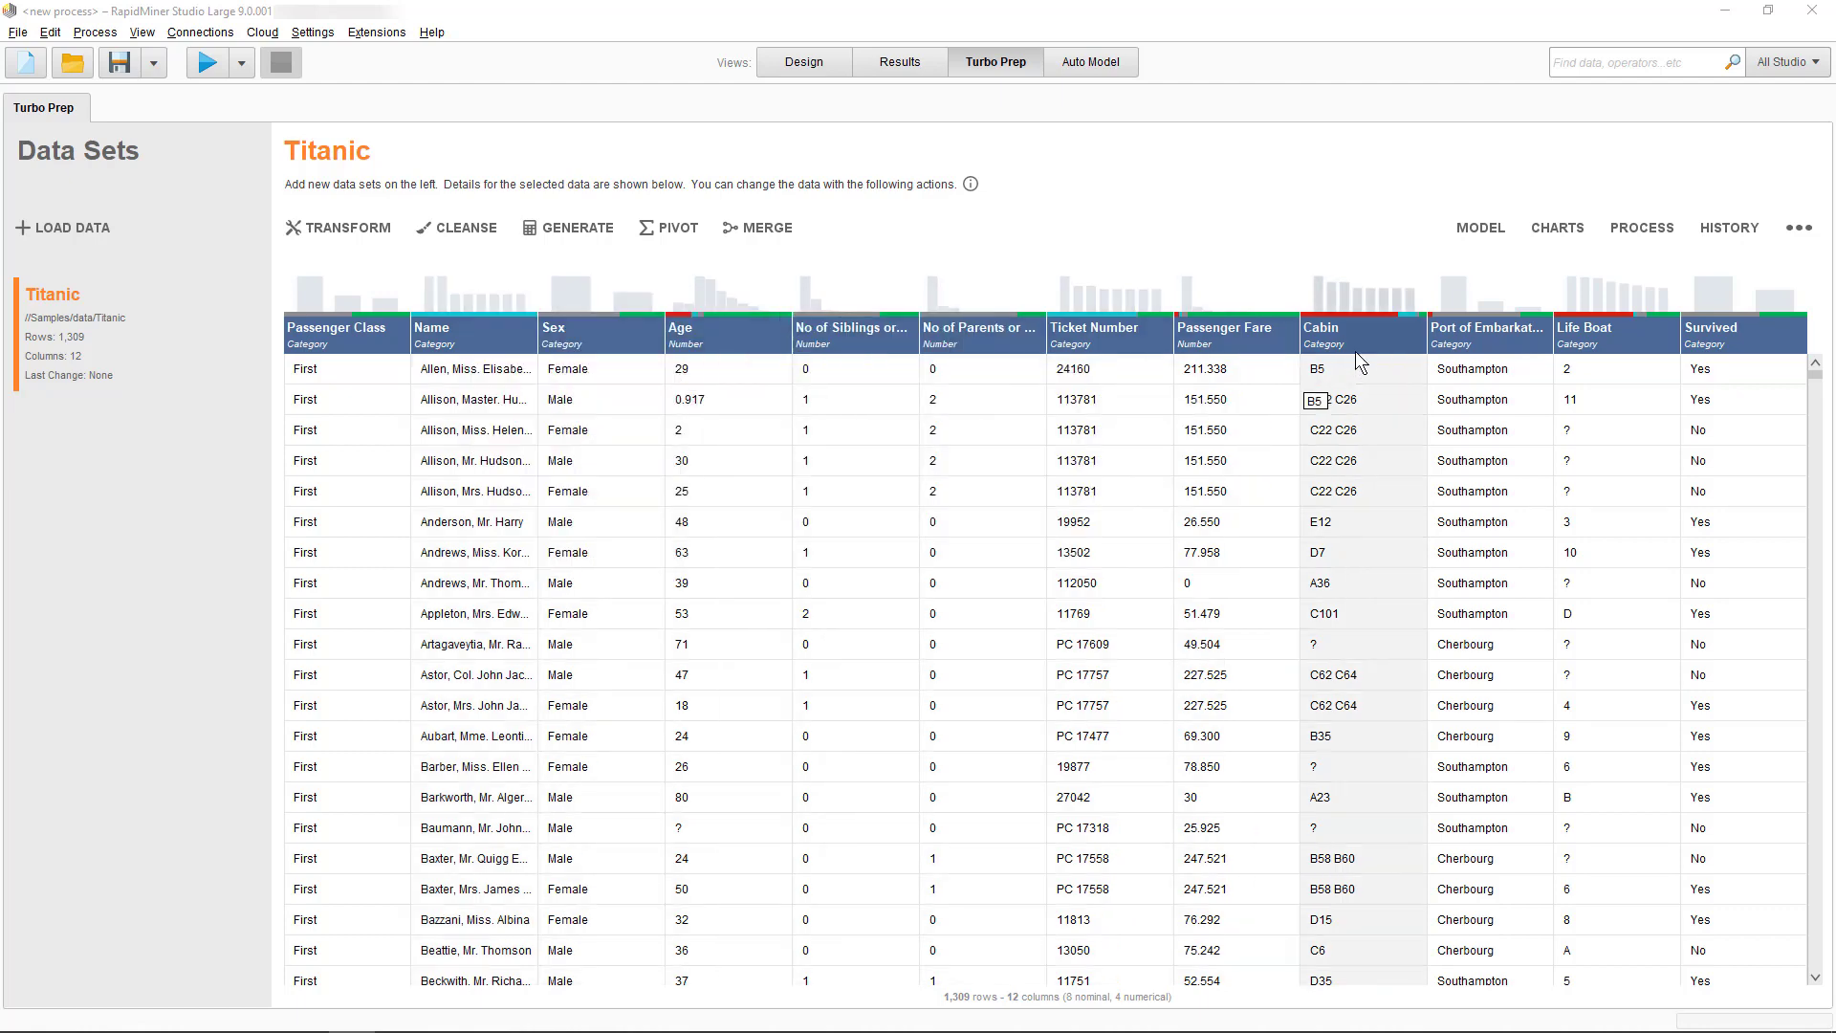
mouse_move(1368, 353)
Open Cleanse and select the Life Boat column, noting it is 62.87% missing
click(473, 226)
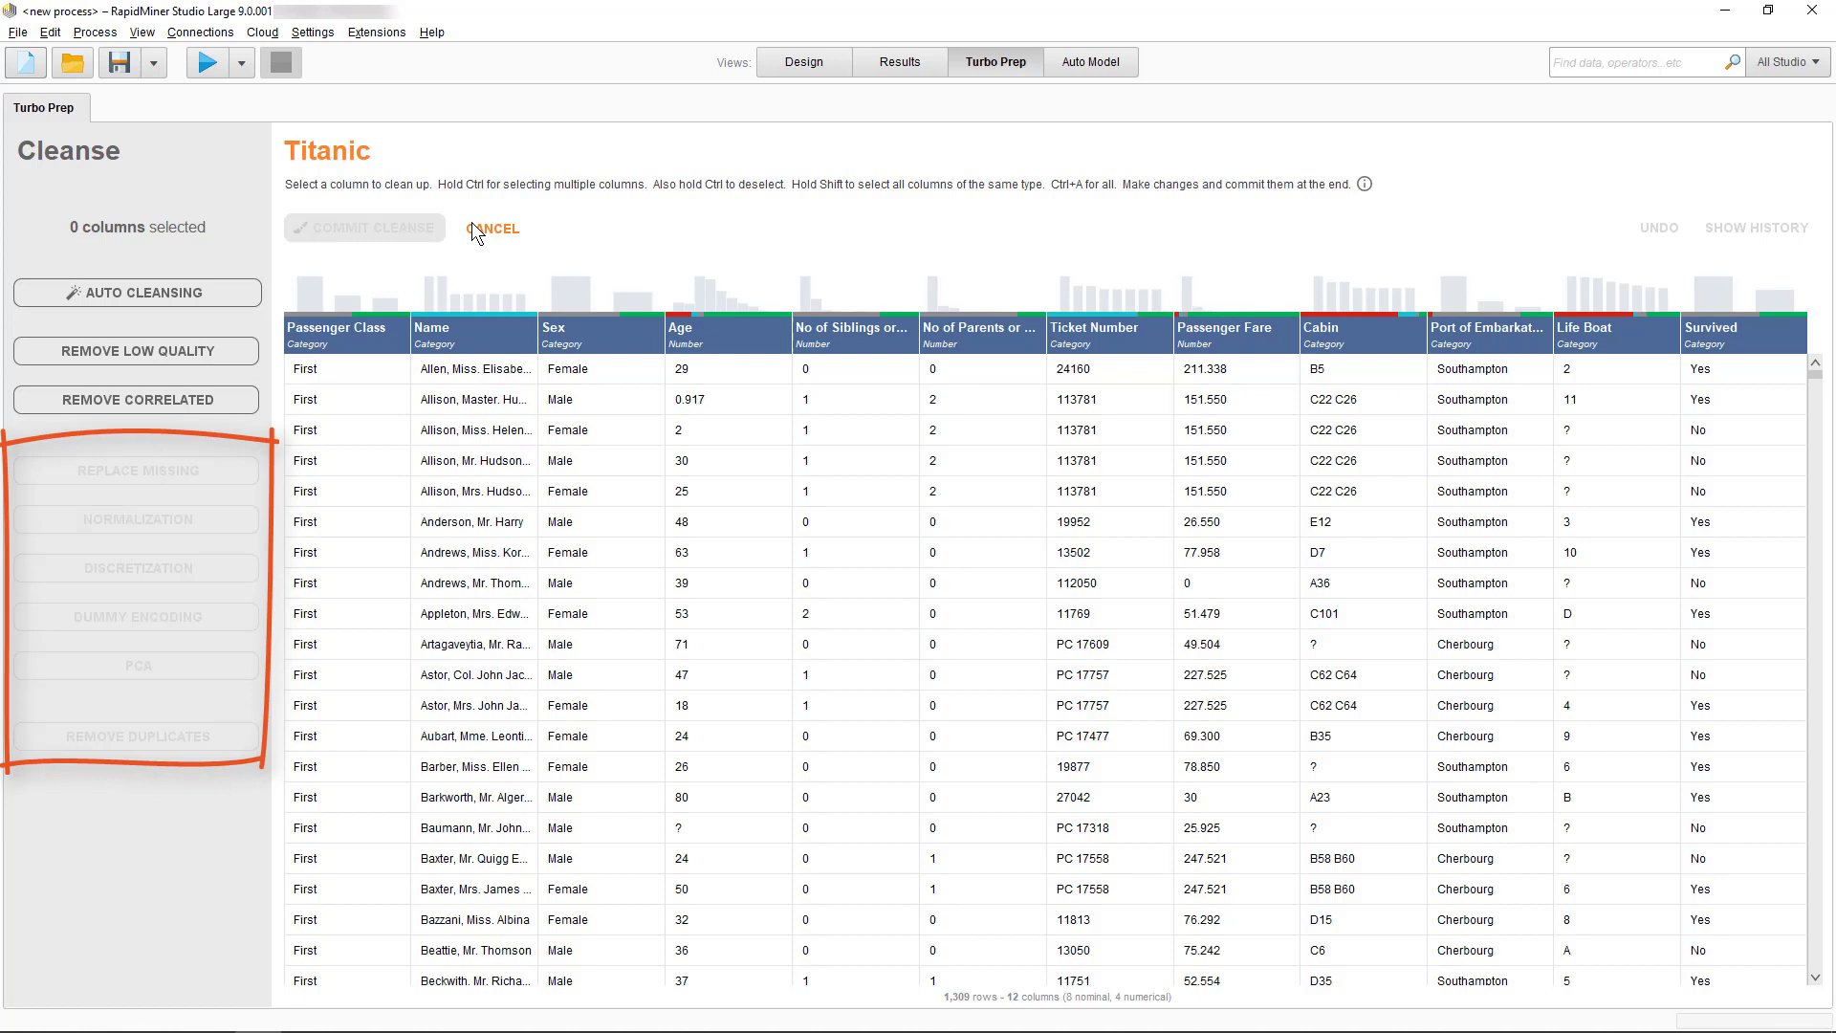
click(1623, 578)
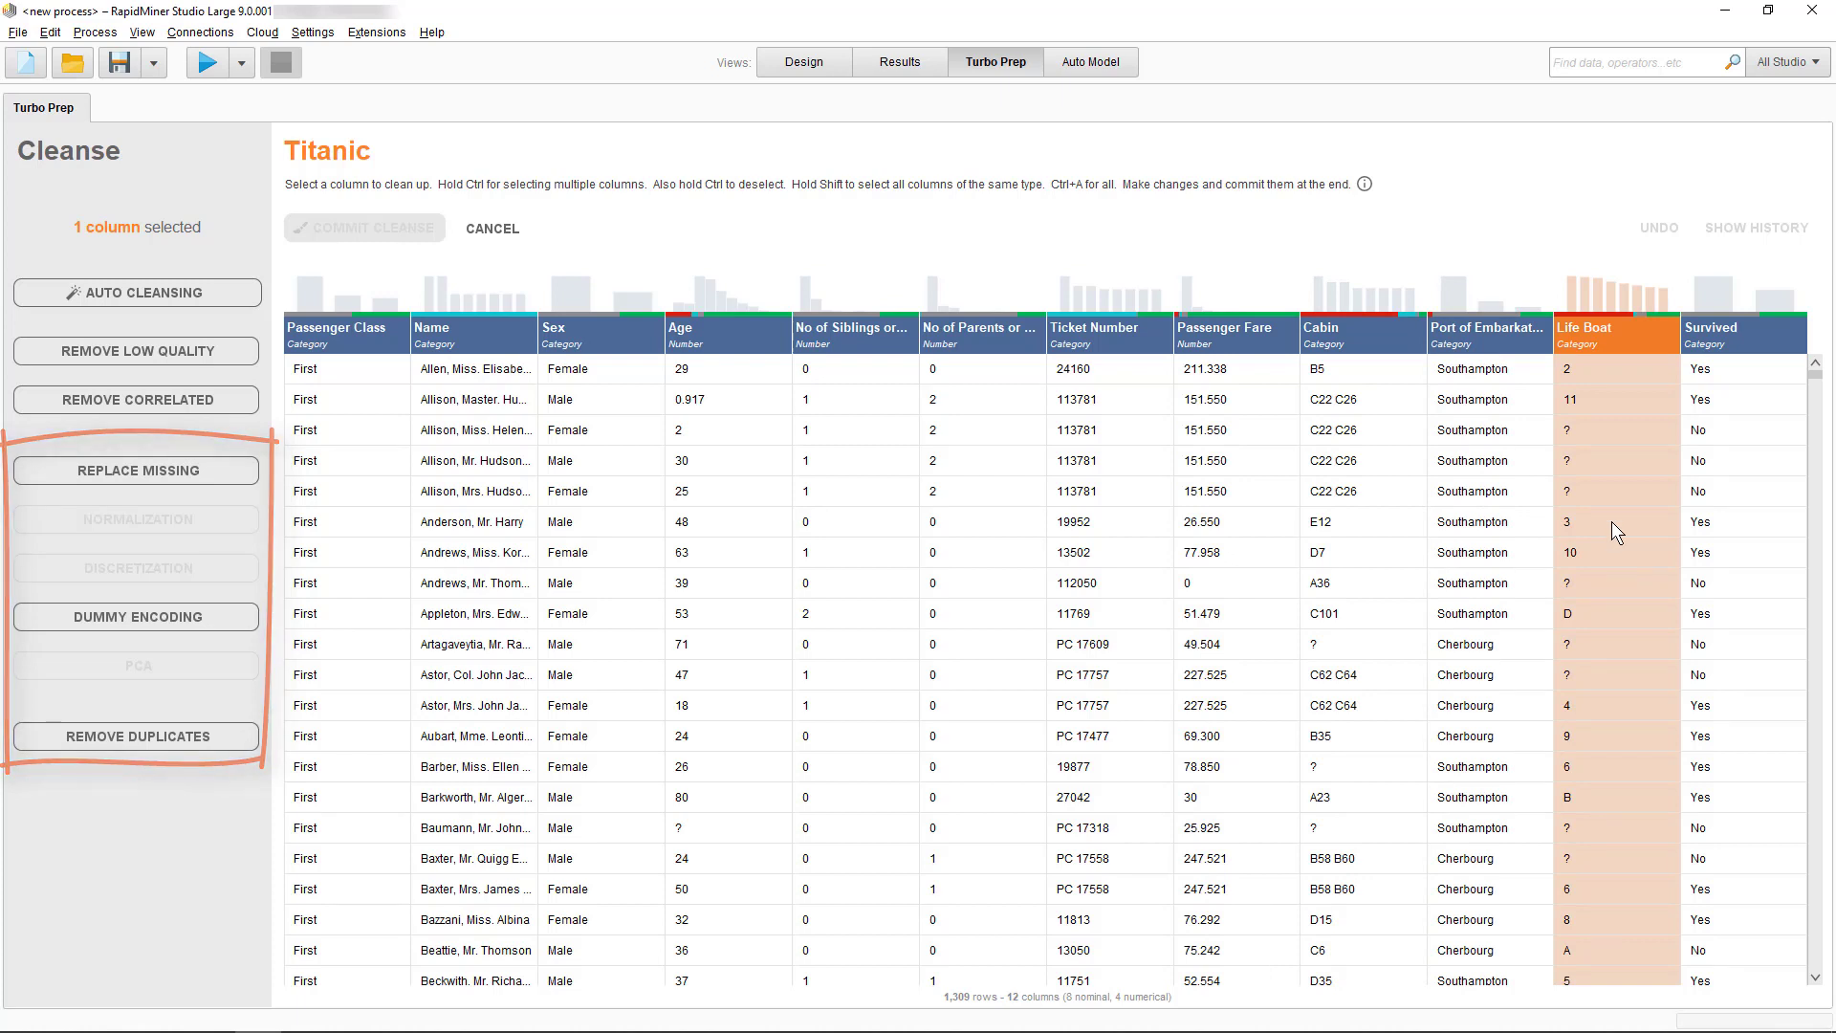
mouse_move(1589, 346)
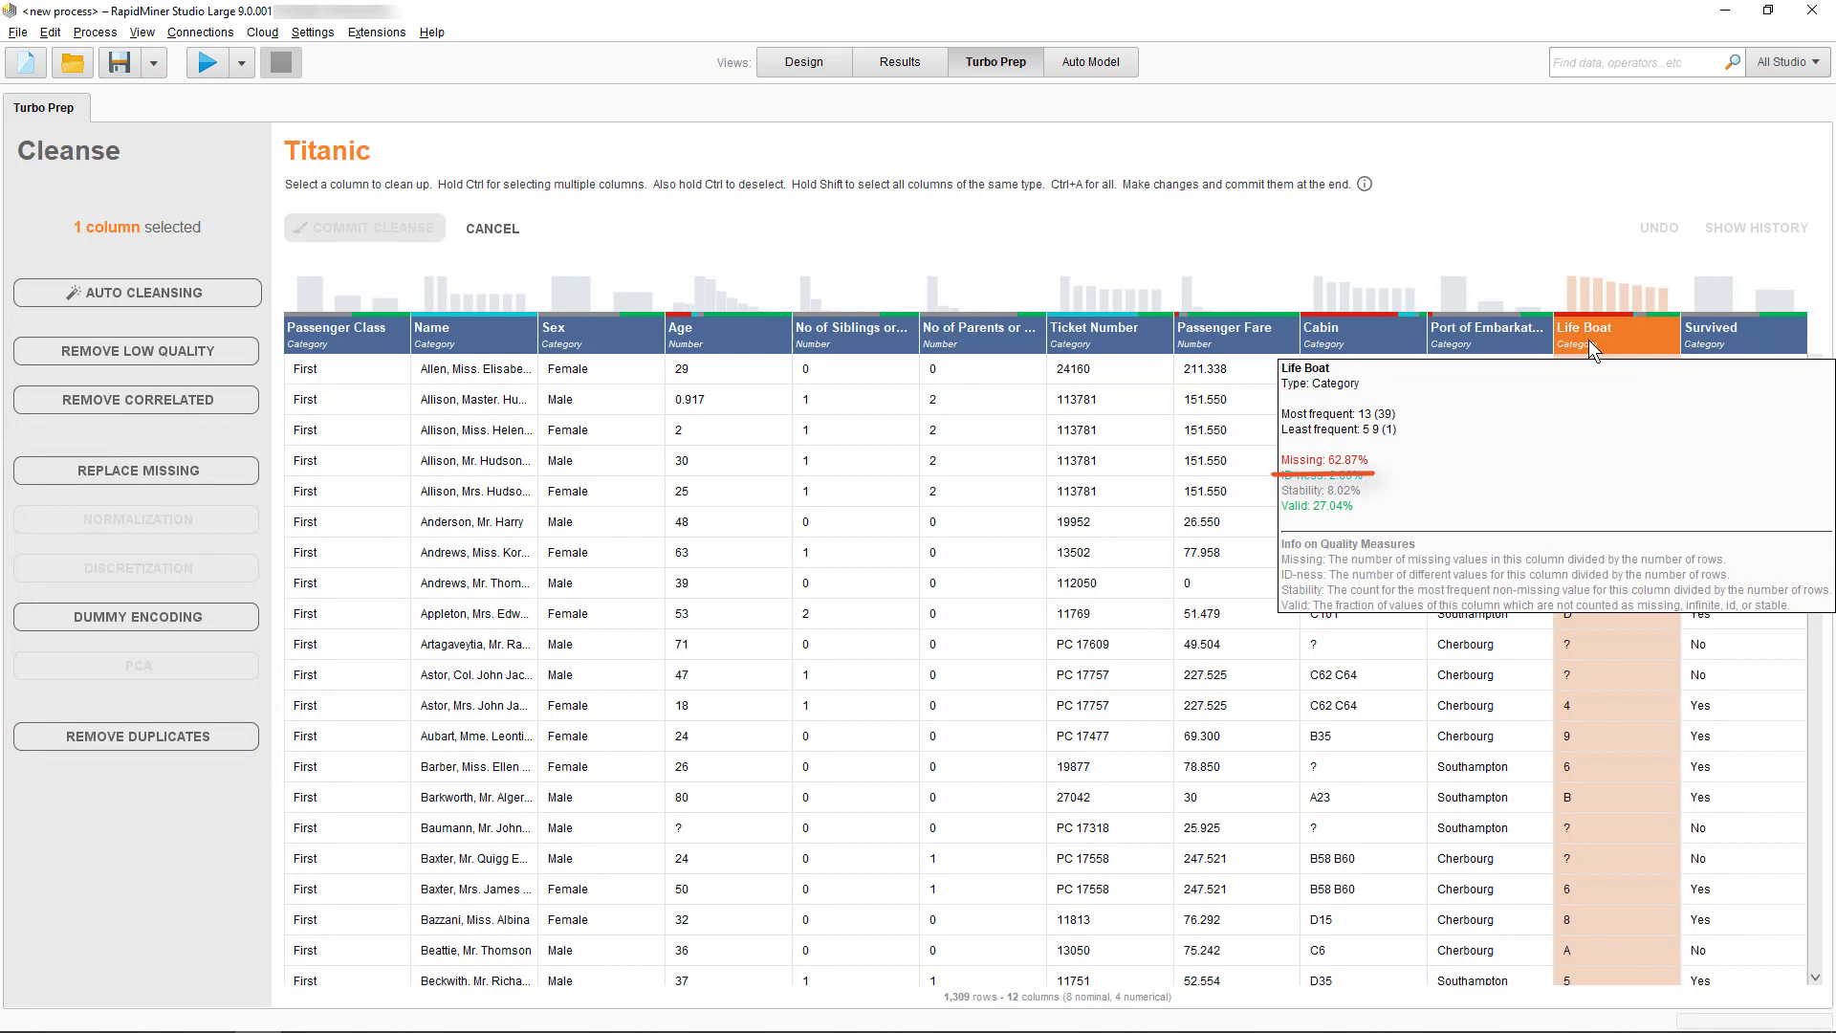
Replace missing nominal Life Boat values with the specific value 'none'
click(174, 473)
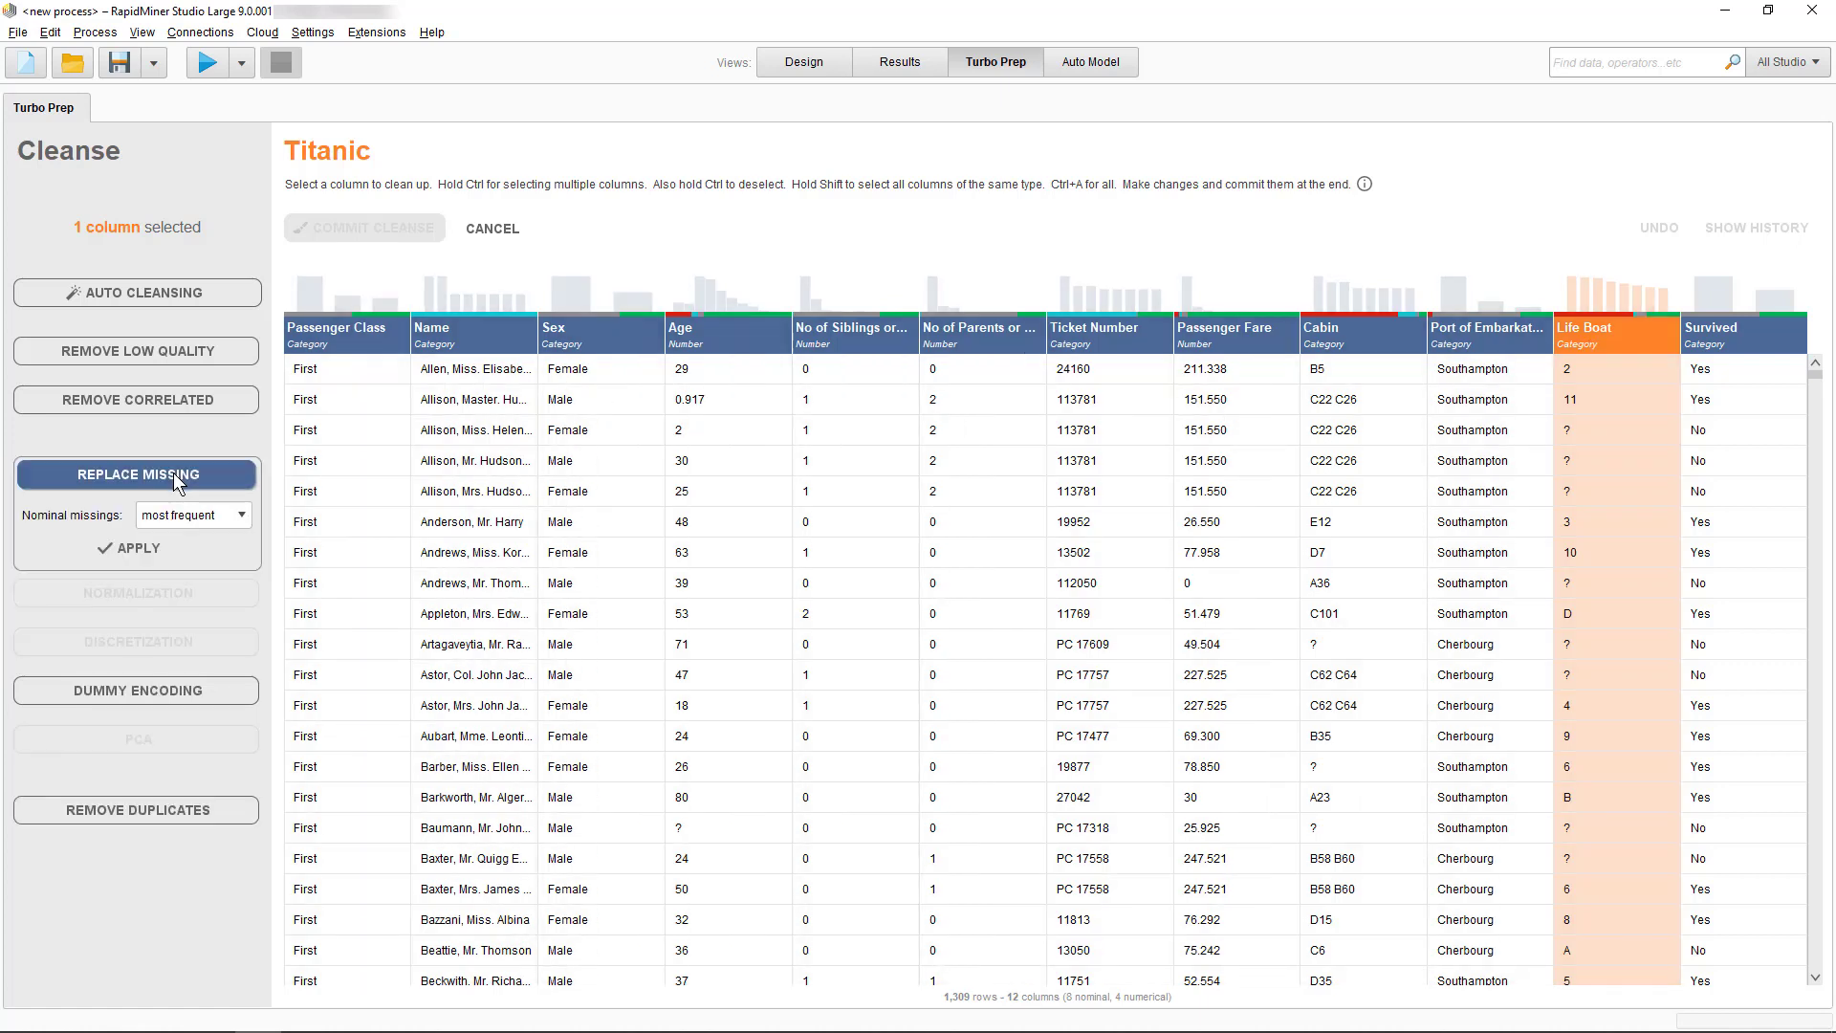
click(190, 516)
click(194, 555)
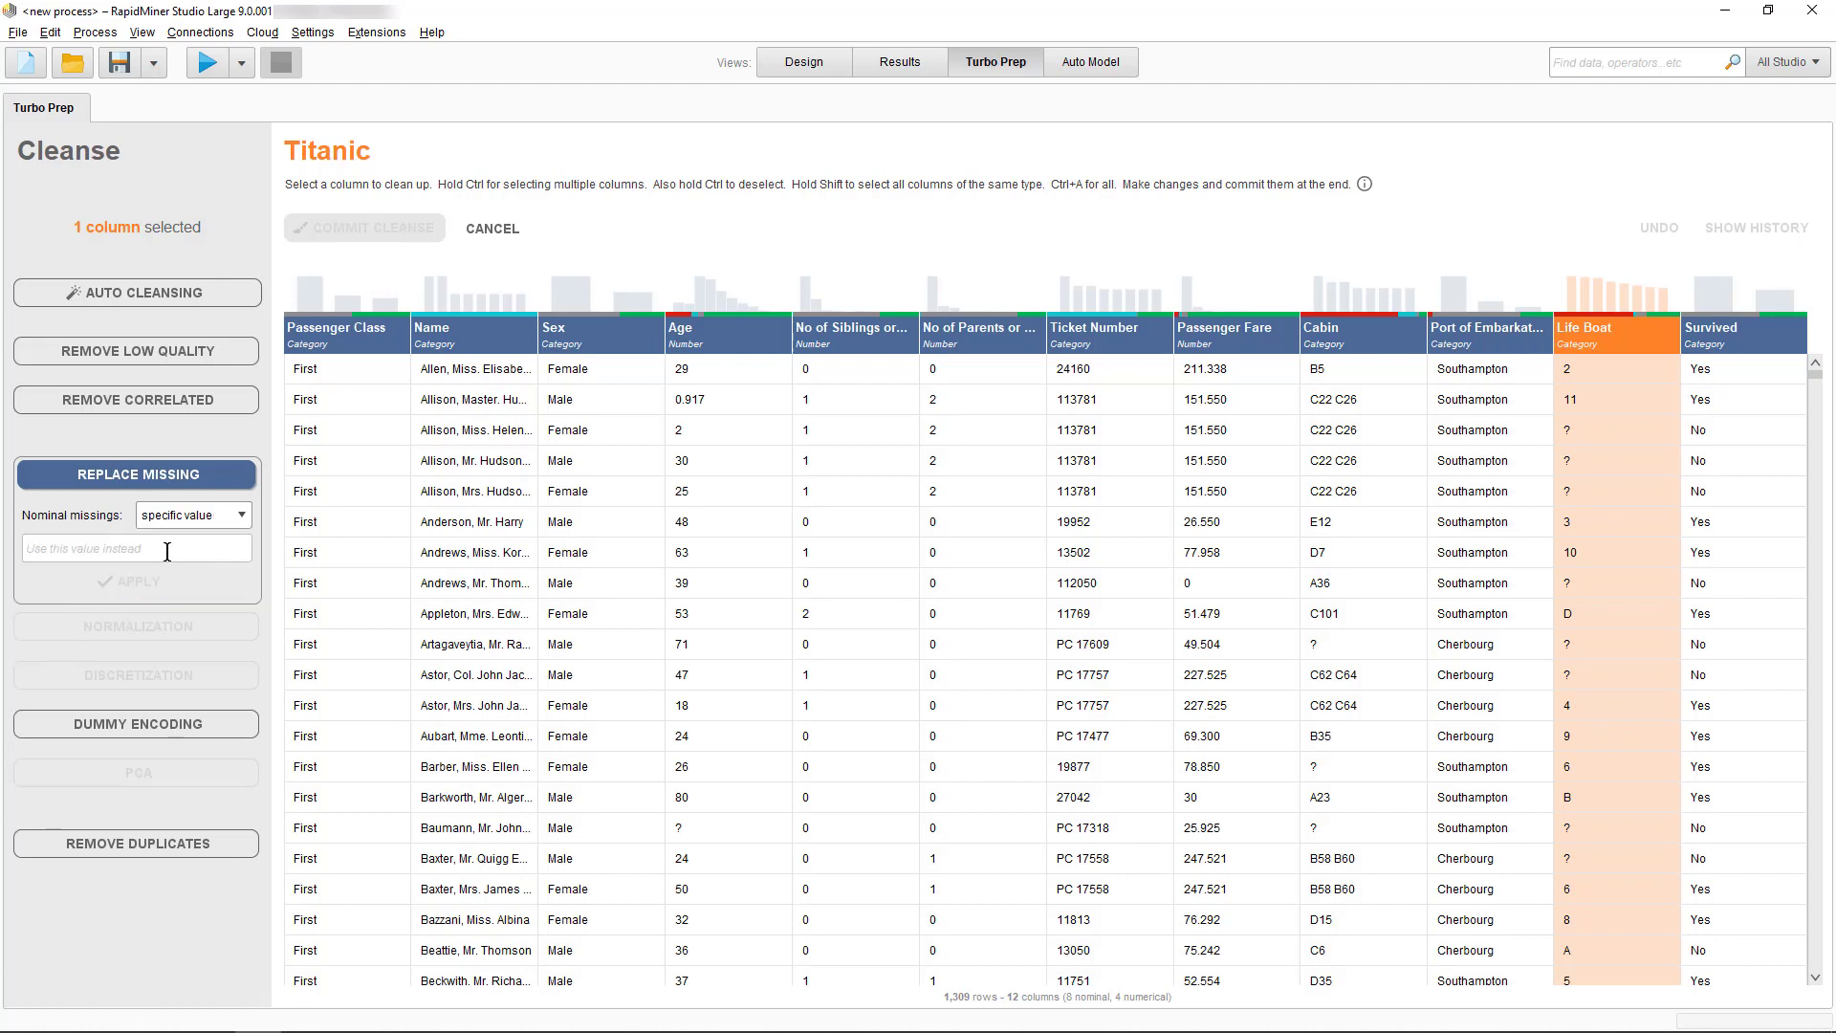
click(167, 552)
text(none)
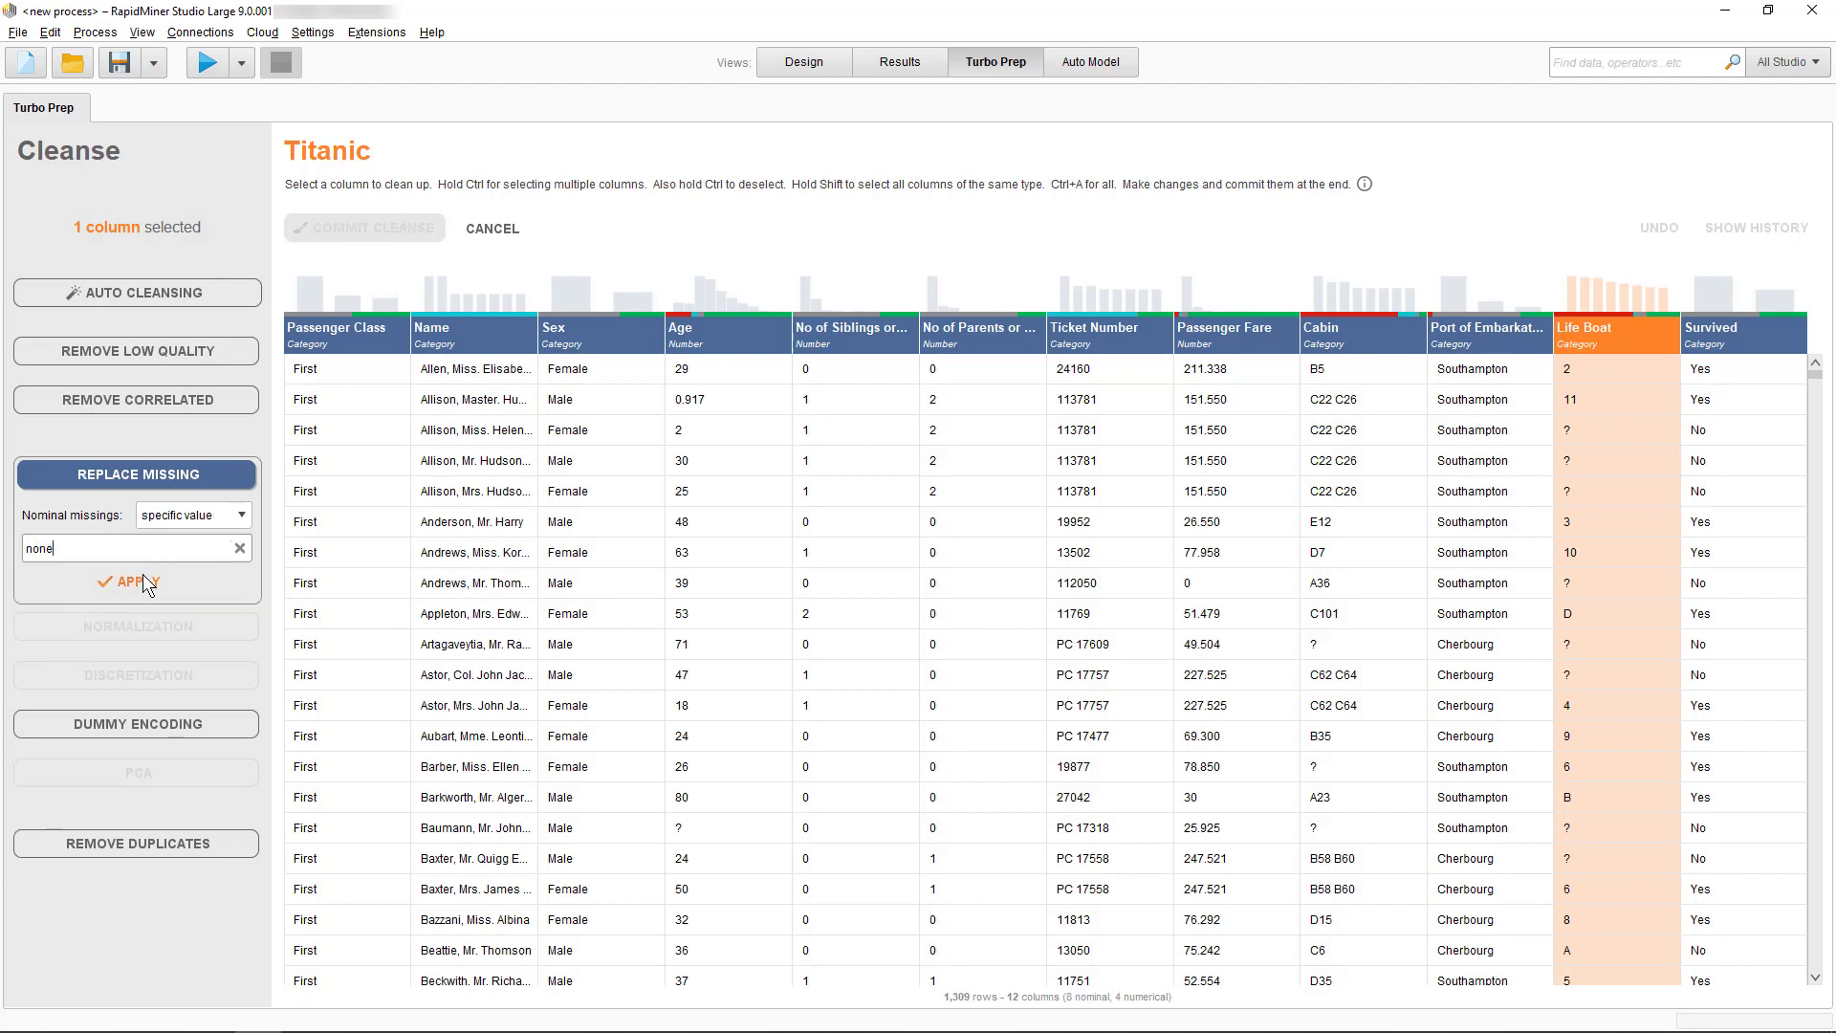
click(134, 582)
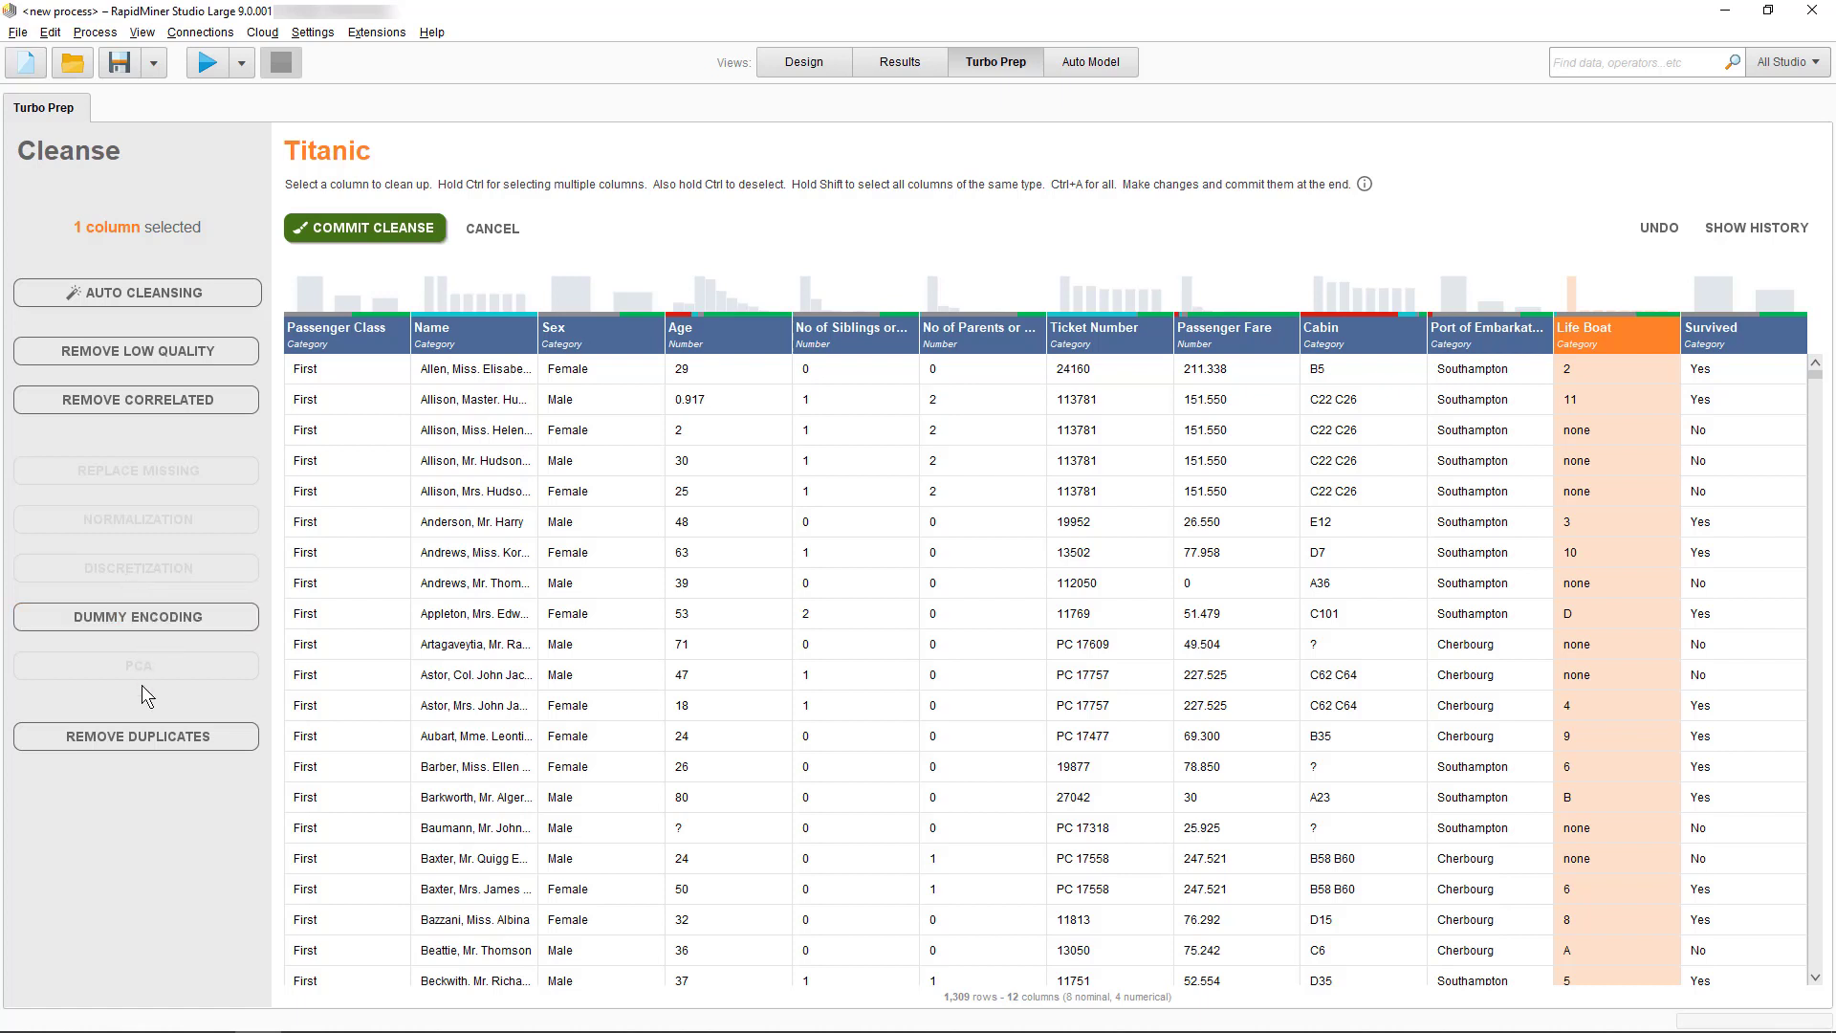
Try Remove Duplicates, undo it to restore 1,309 rows, then select all 12 columns
click(136, 737)
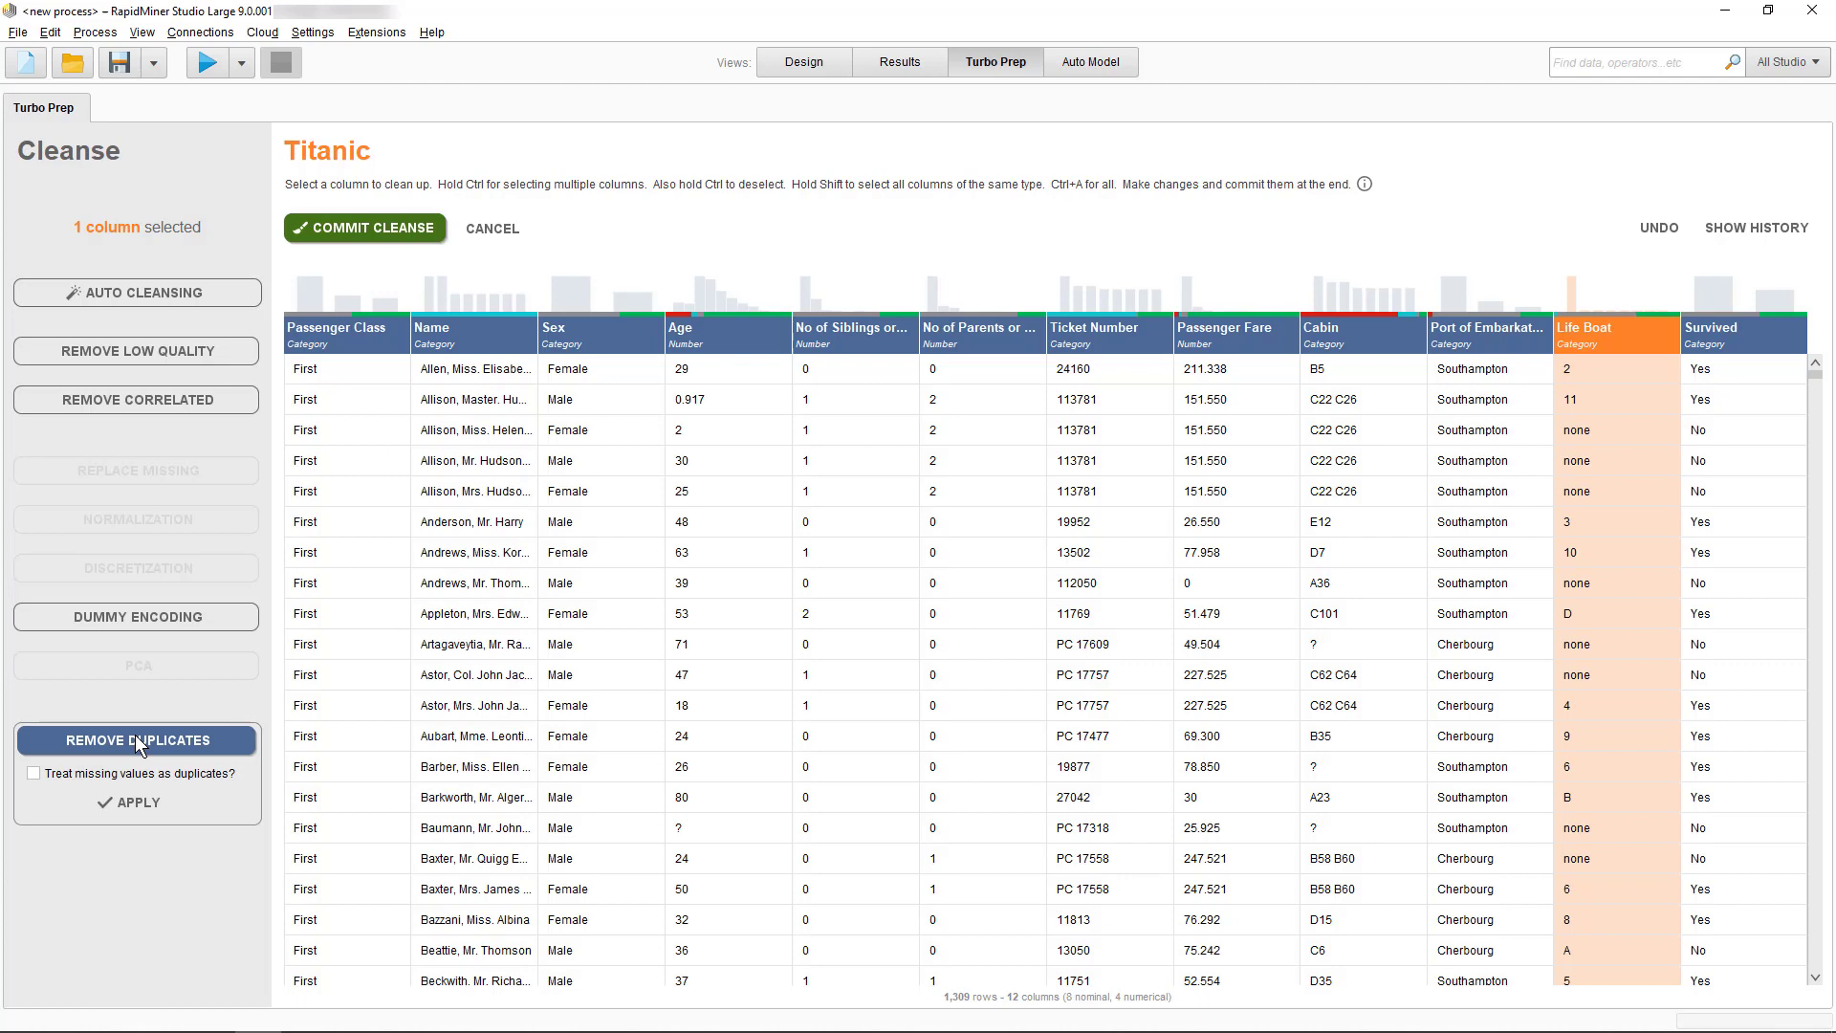
click(134, 803)
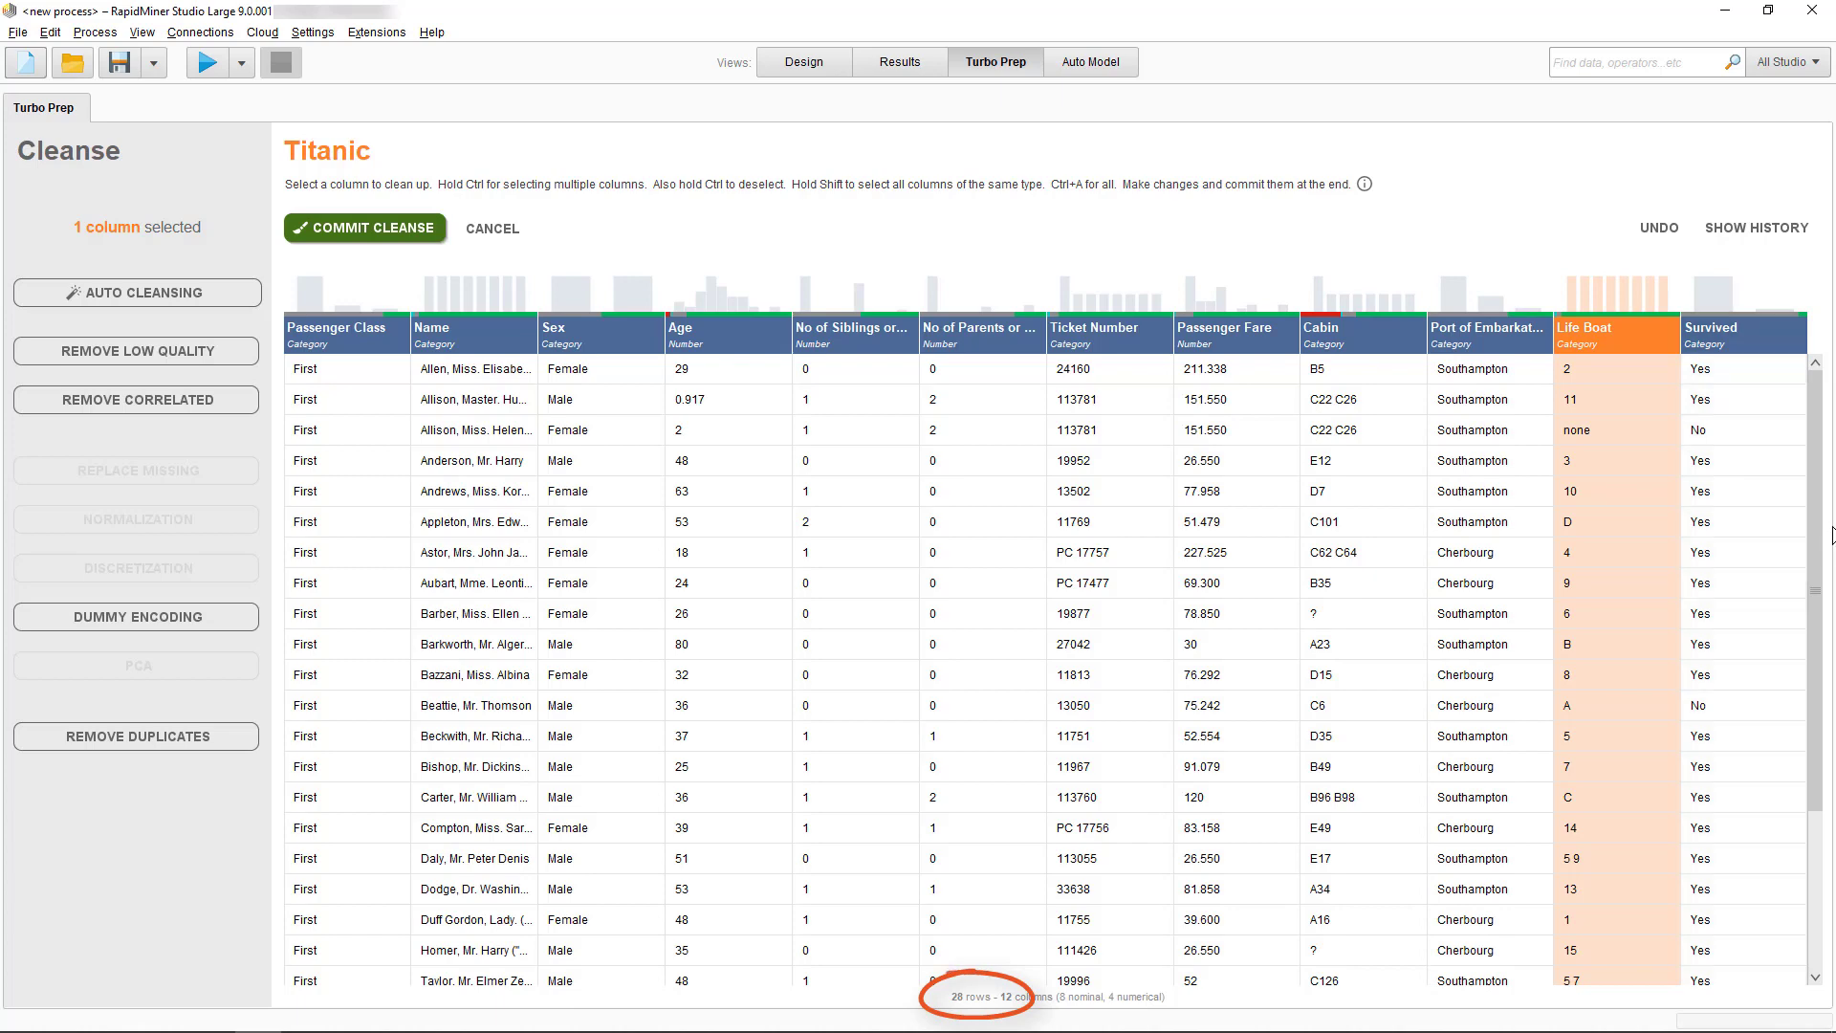
drag(1815, 585, 1834, 736)
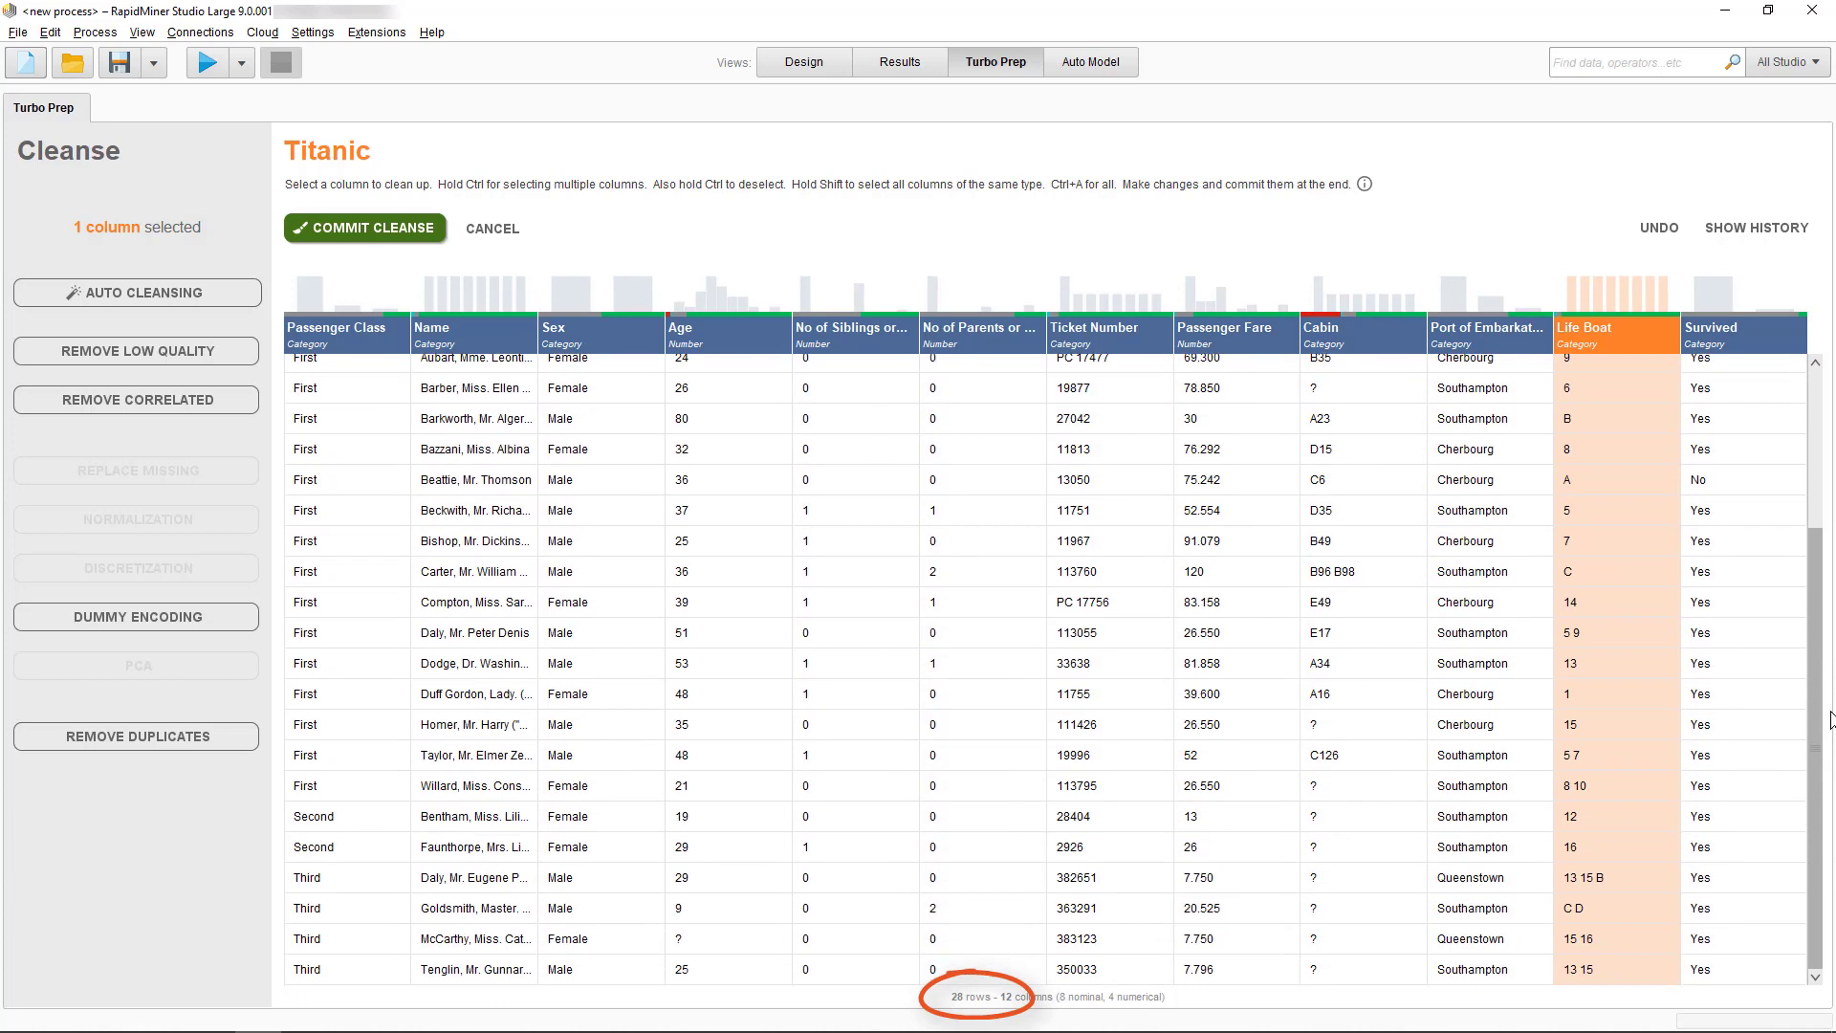
scroll(1769, 574, up, 3)
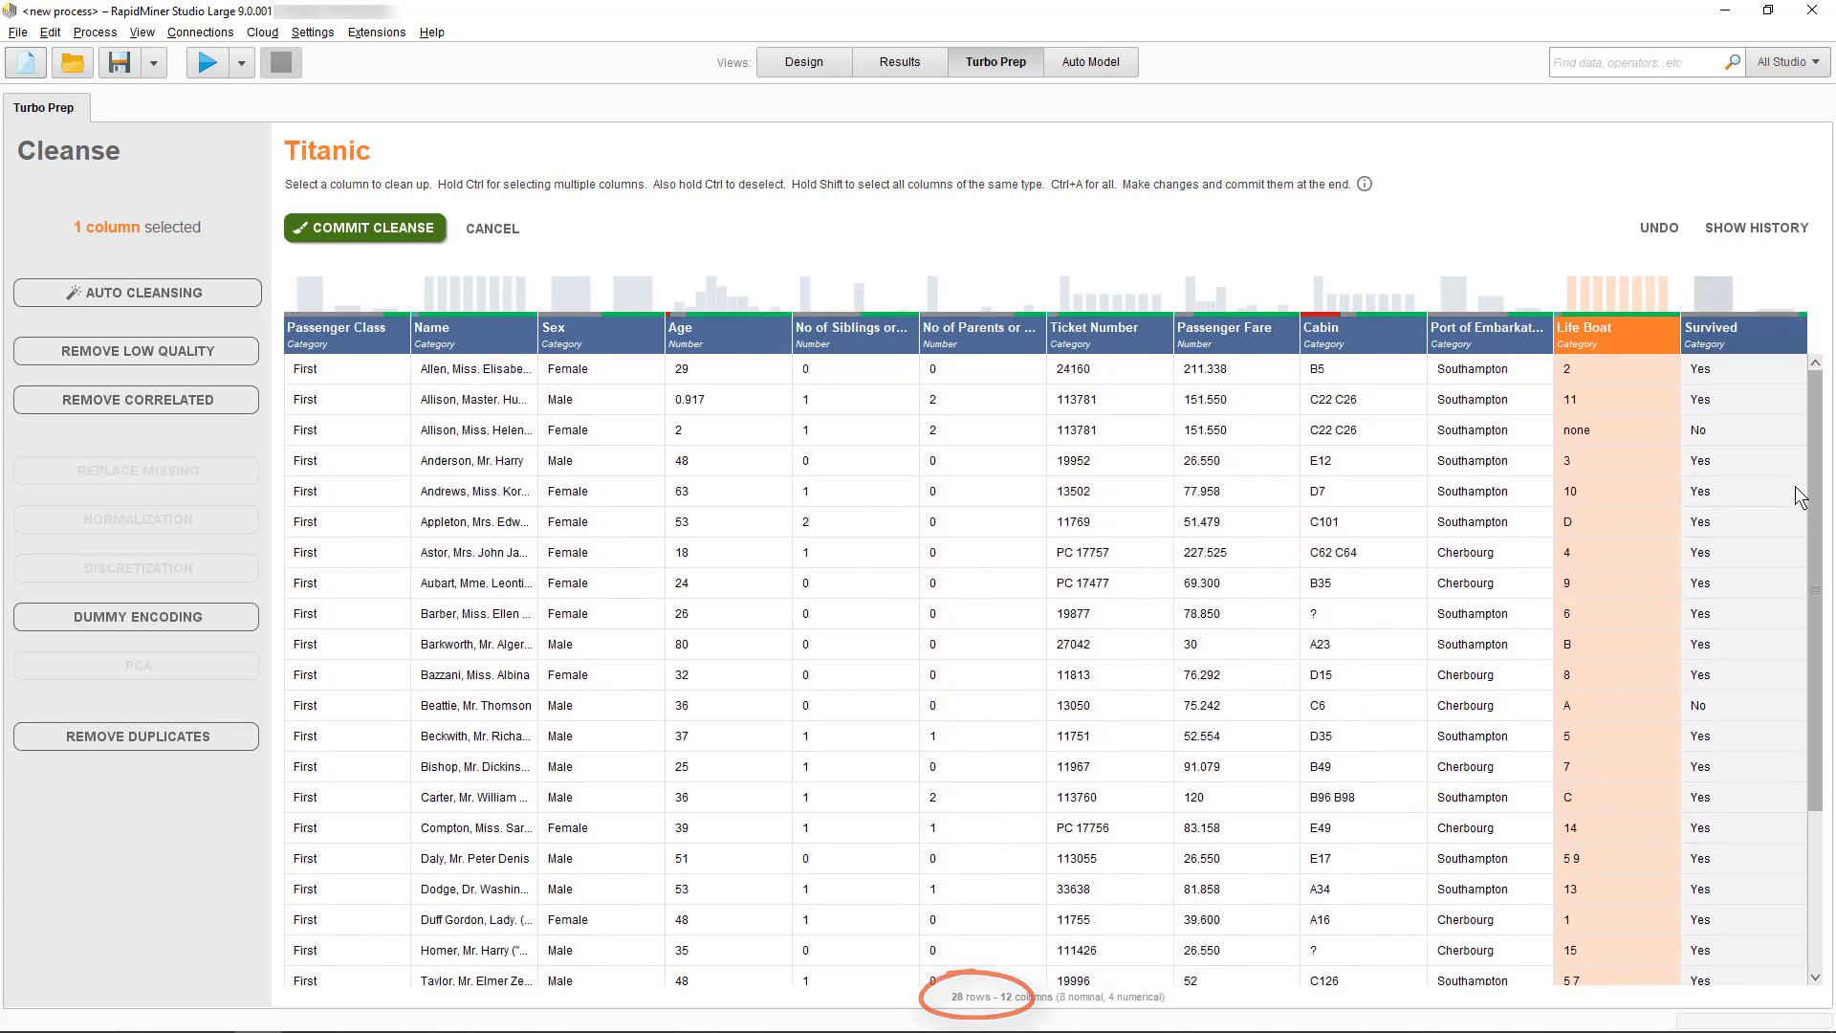
click(1649, 227)
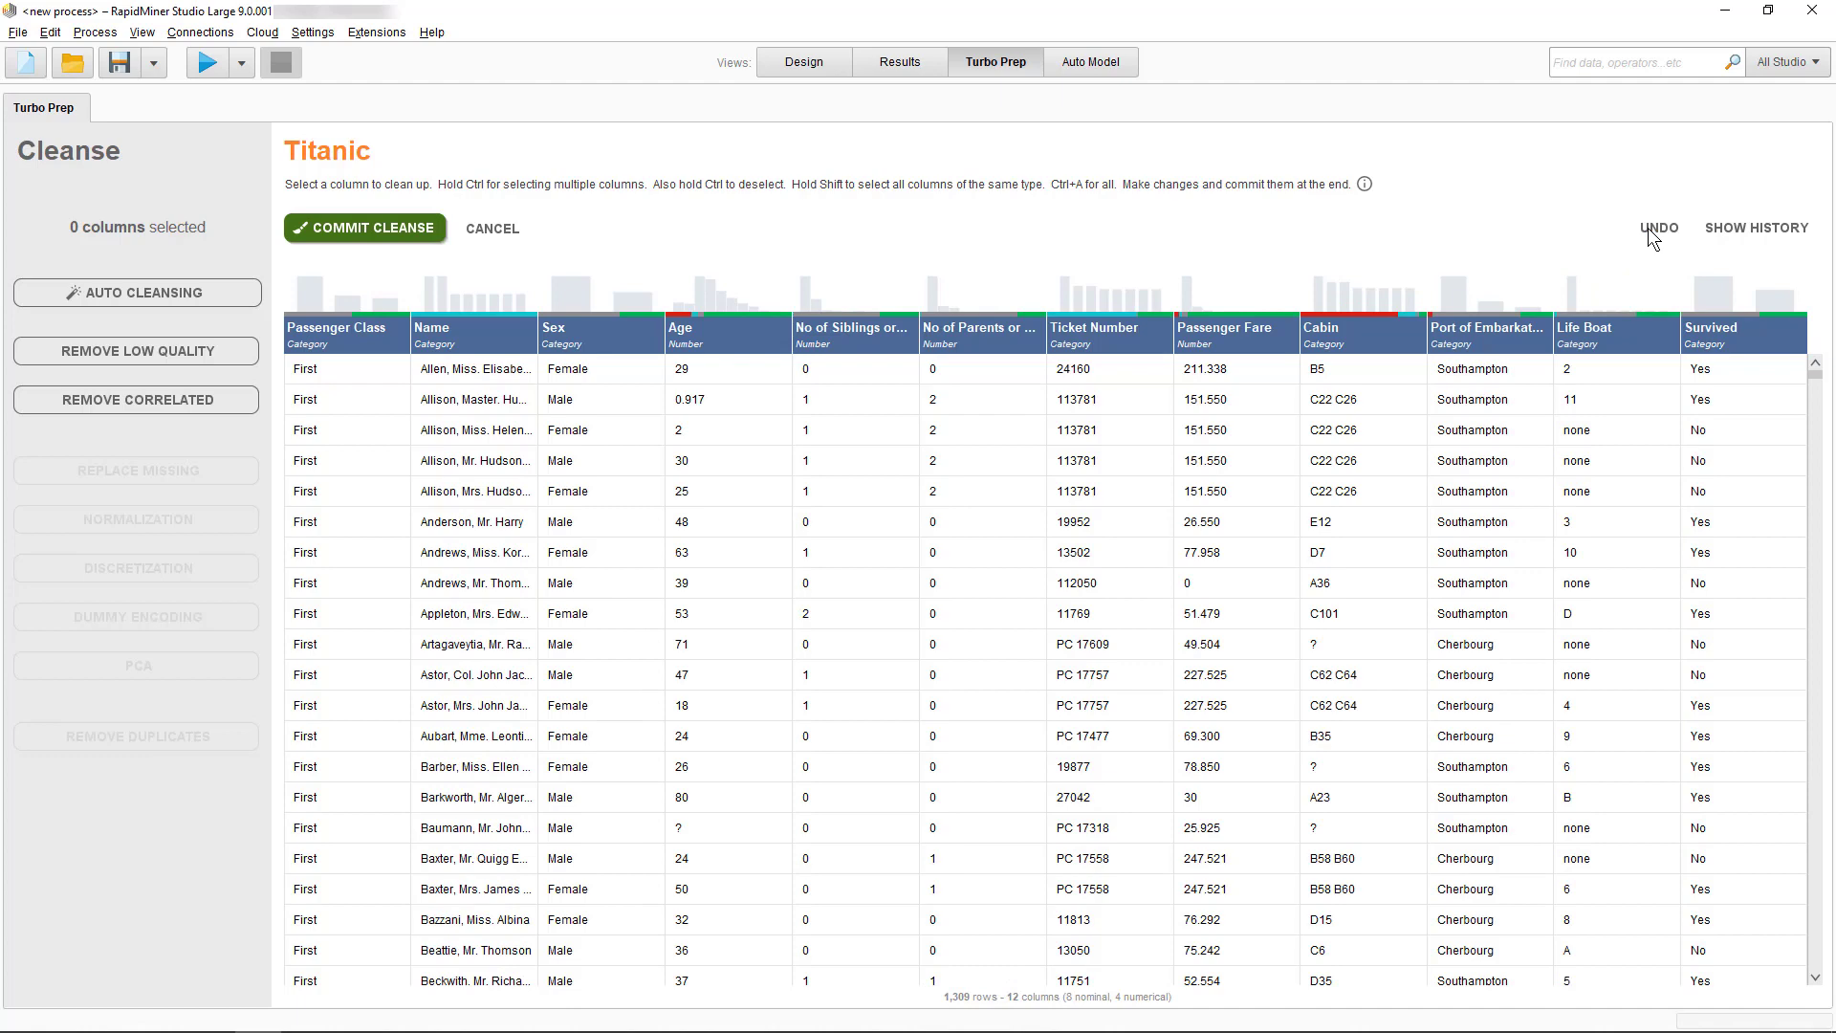
click(1368, 444)
key(ctrl+a)
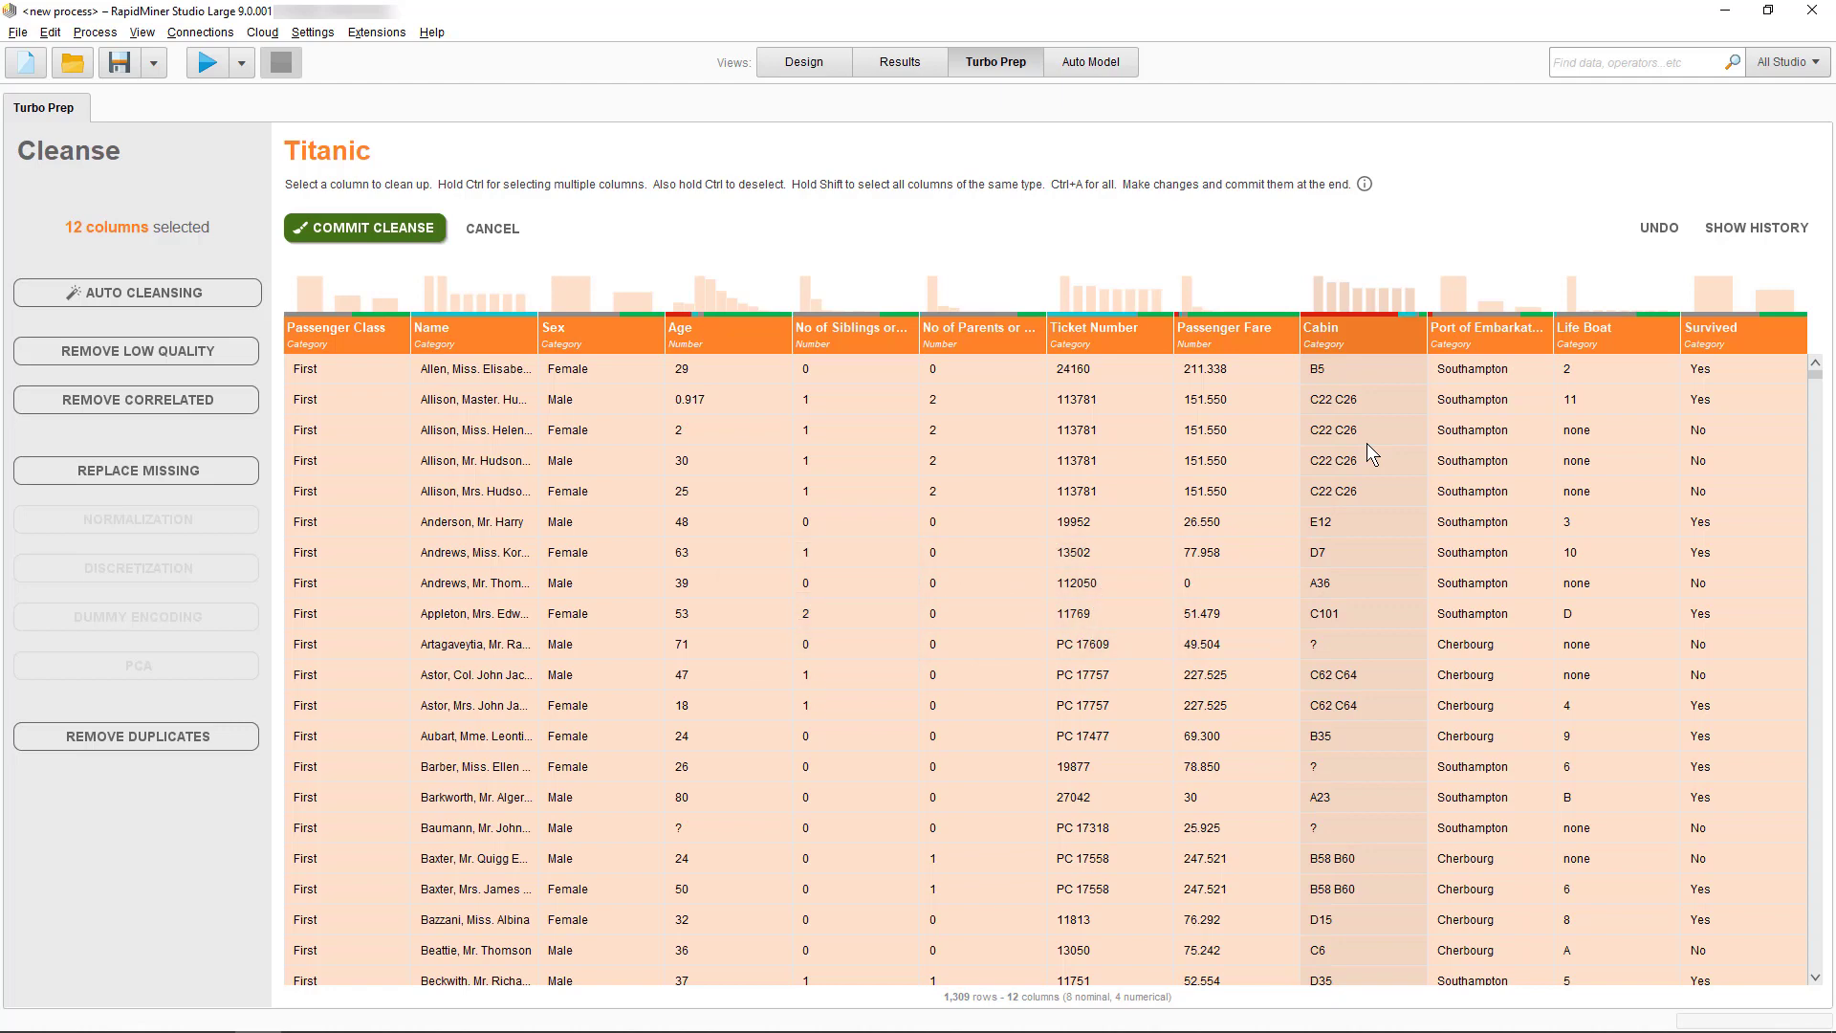
Select only Life Boat and review its details: 28 distinct values, 'none' in 823 rows
click(1608, 593)
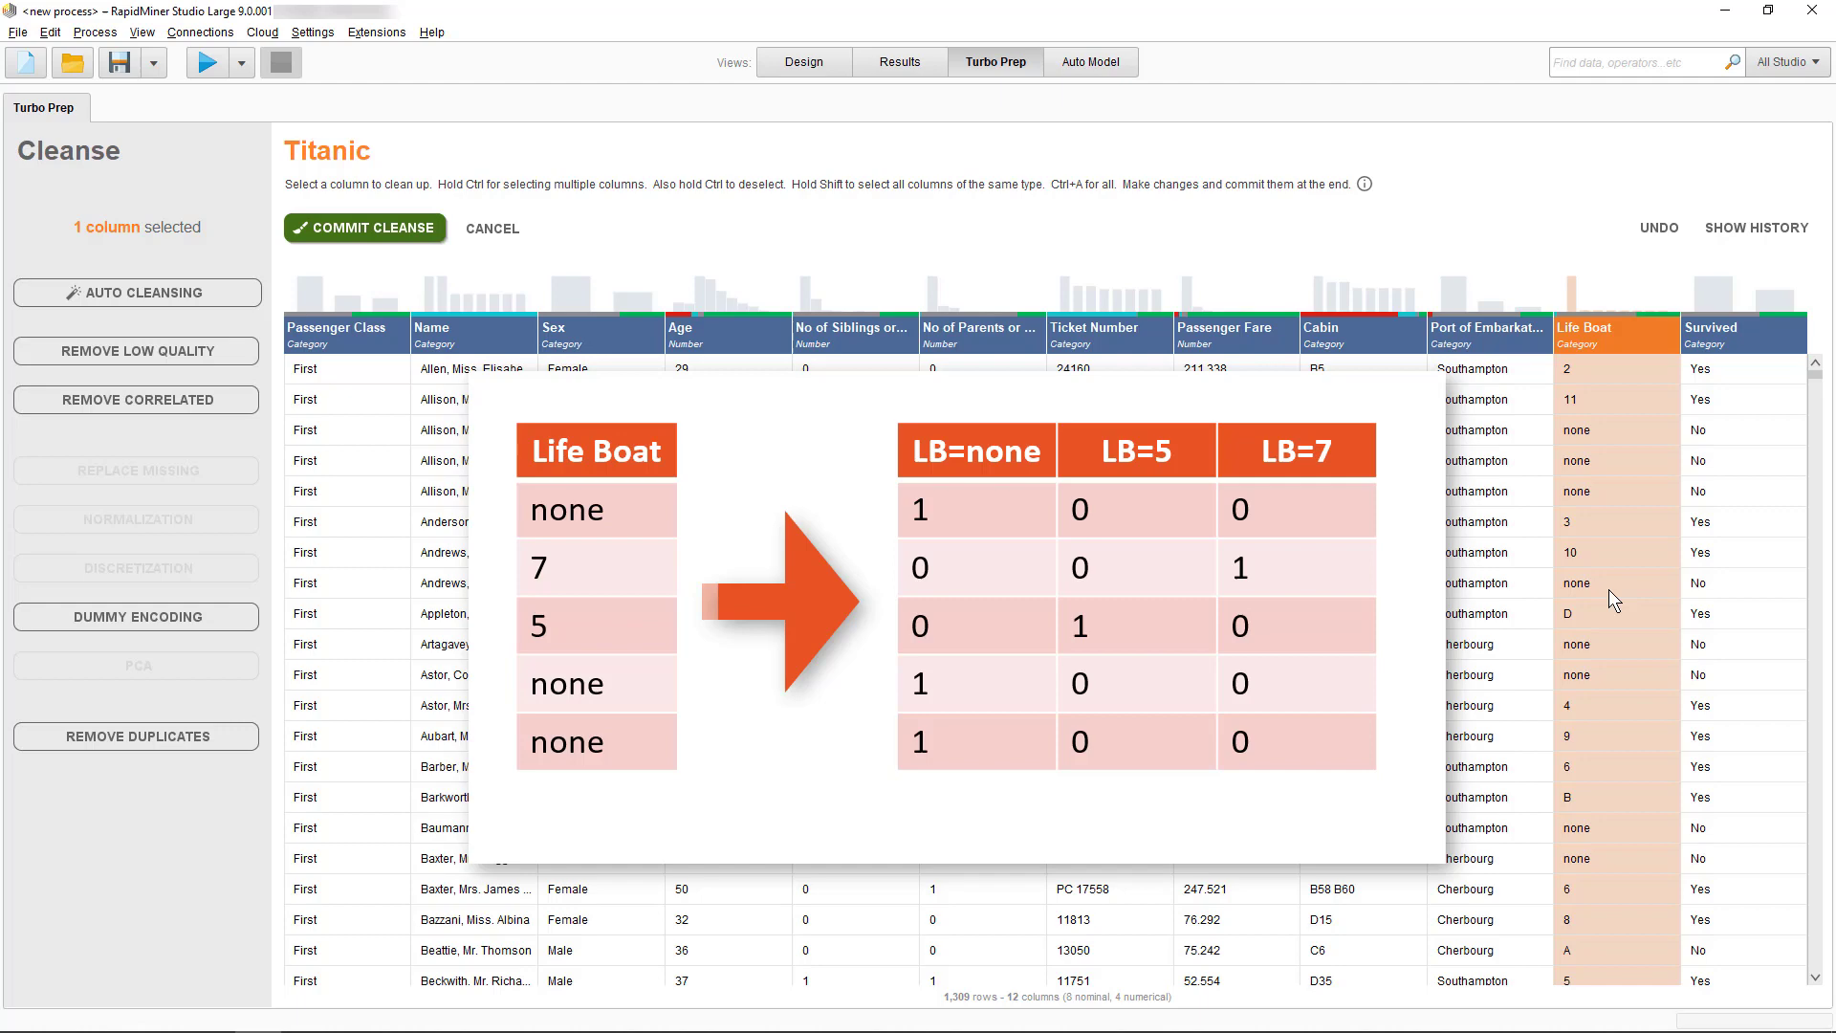
right_click(1603, 582)
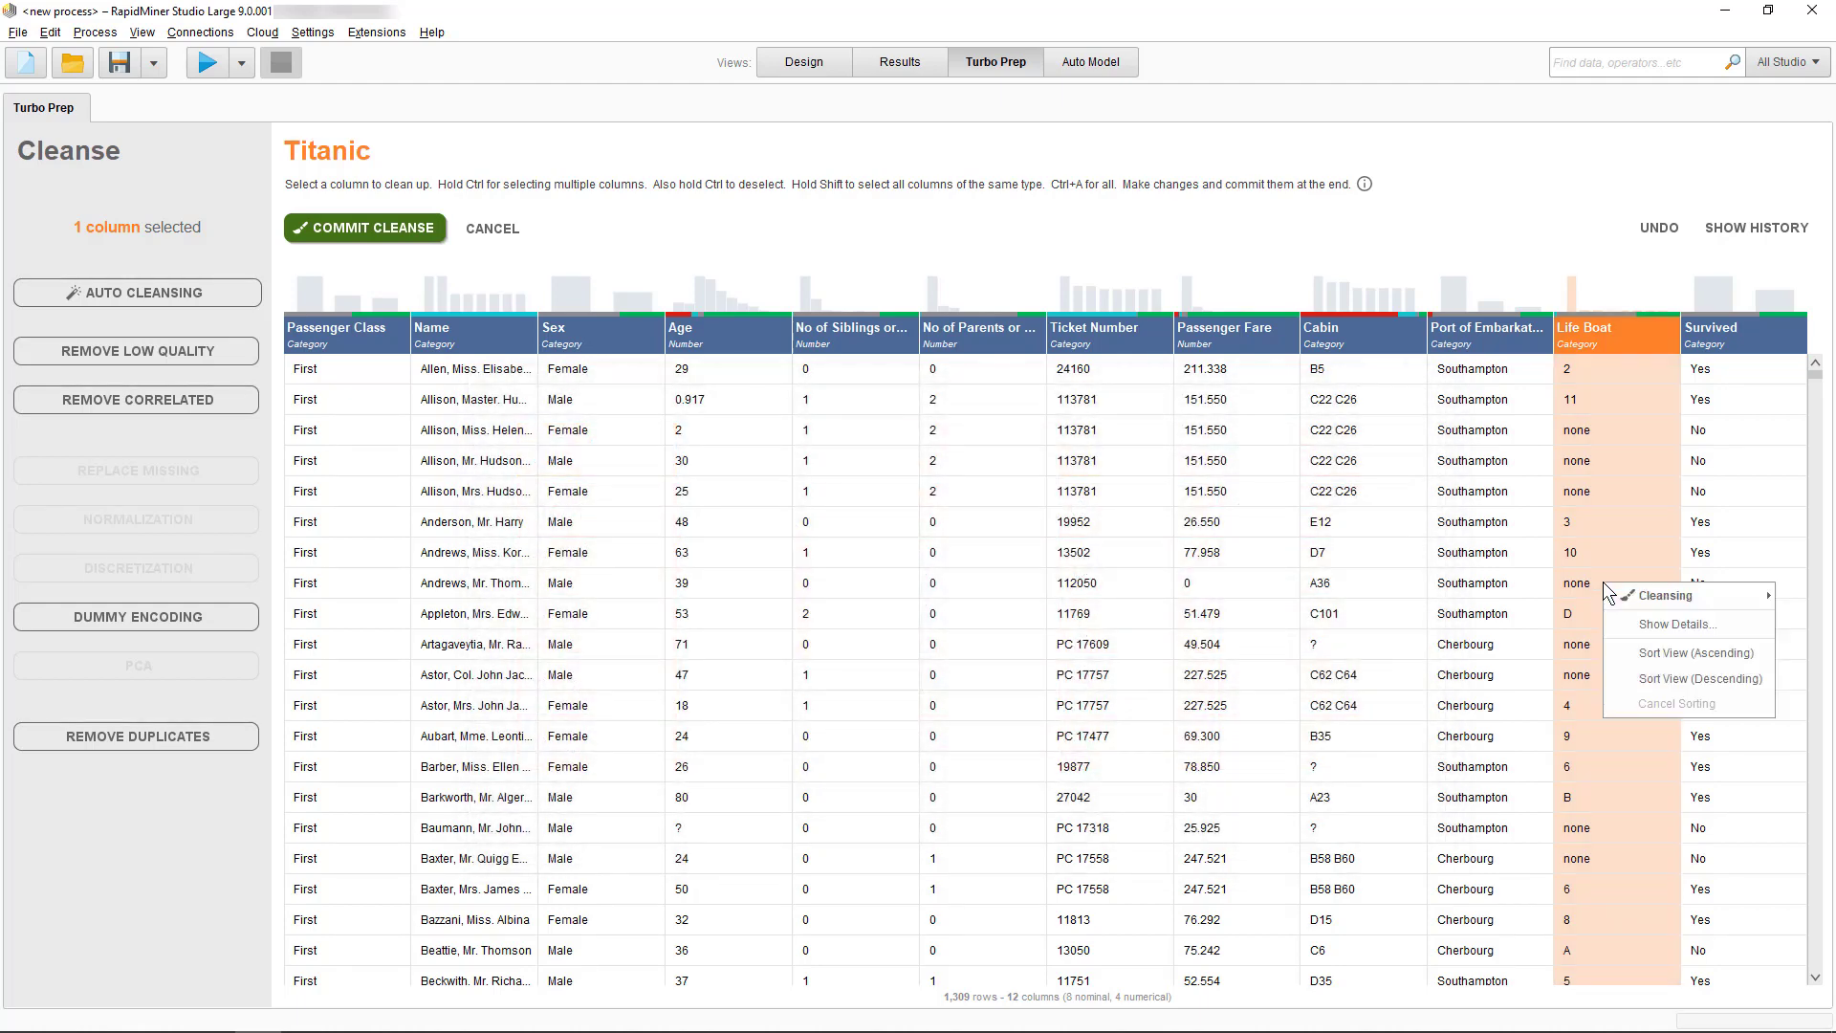
click(1648, 624)
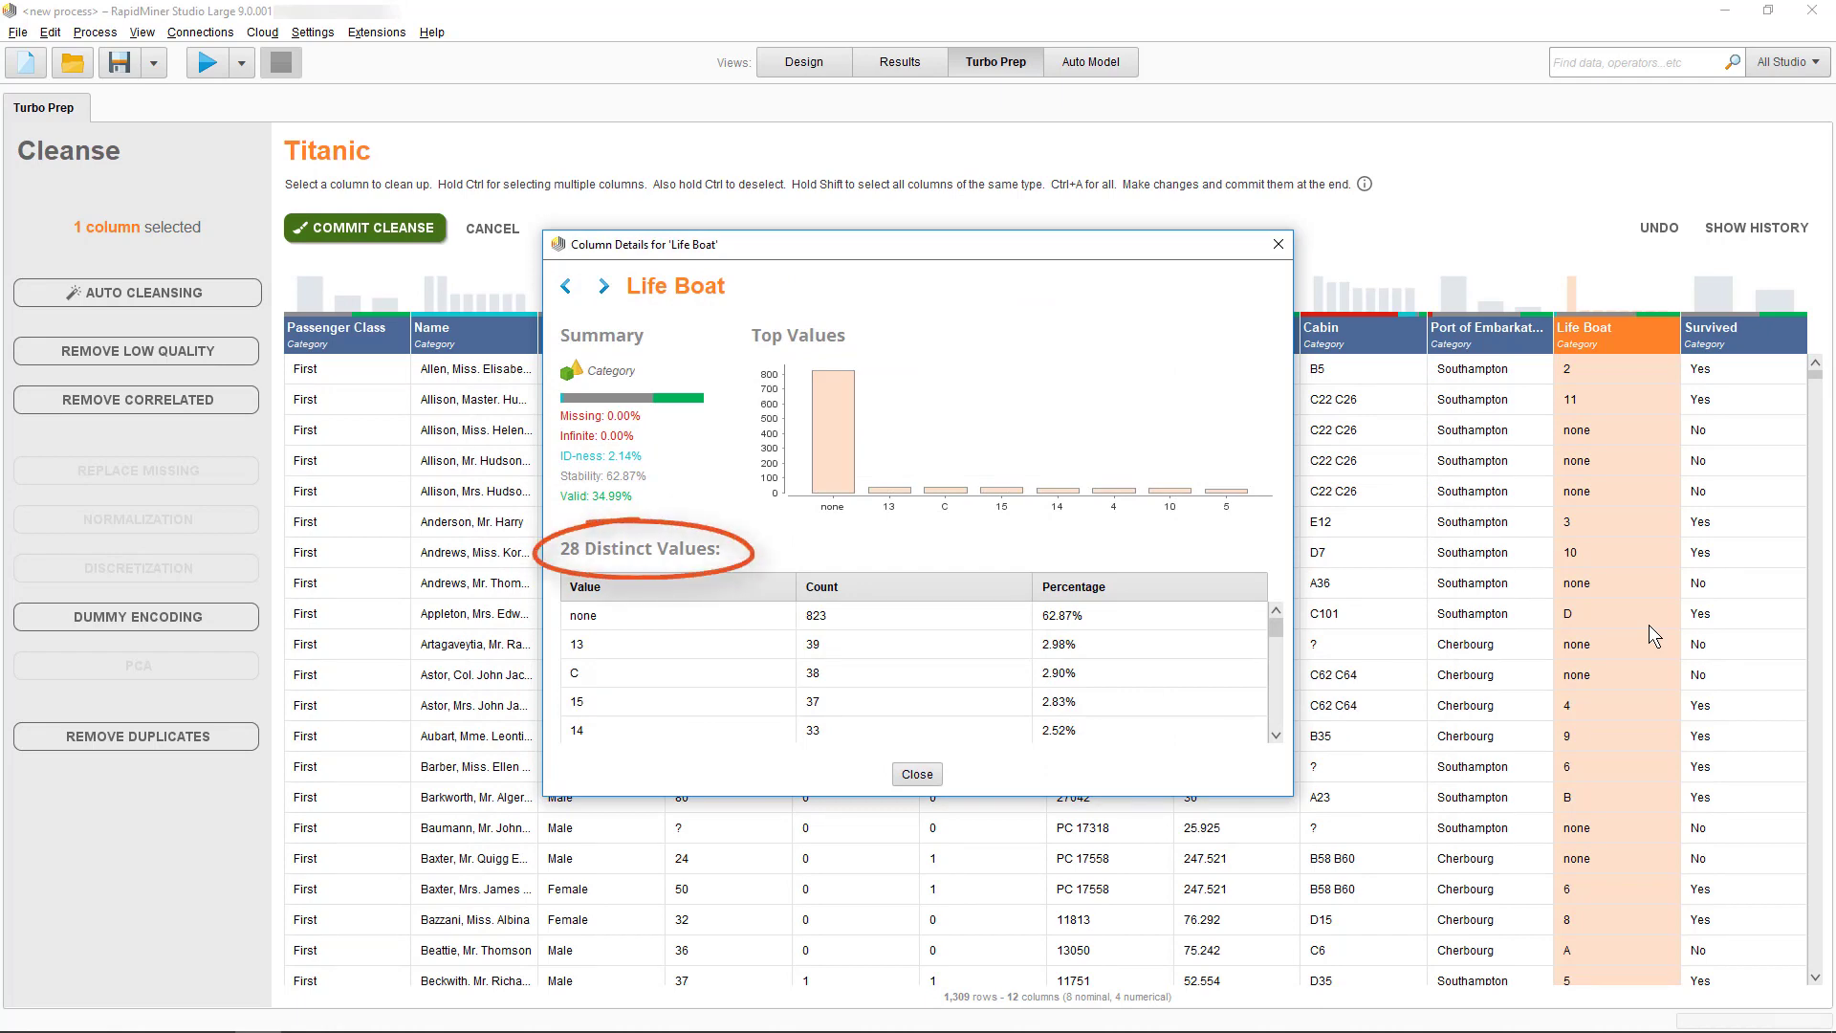
click(916, 773)
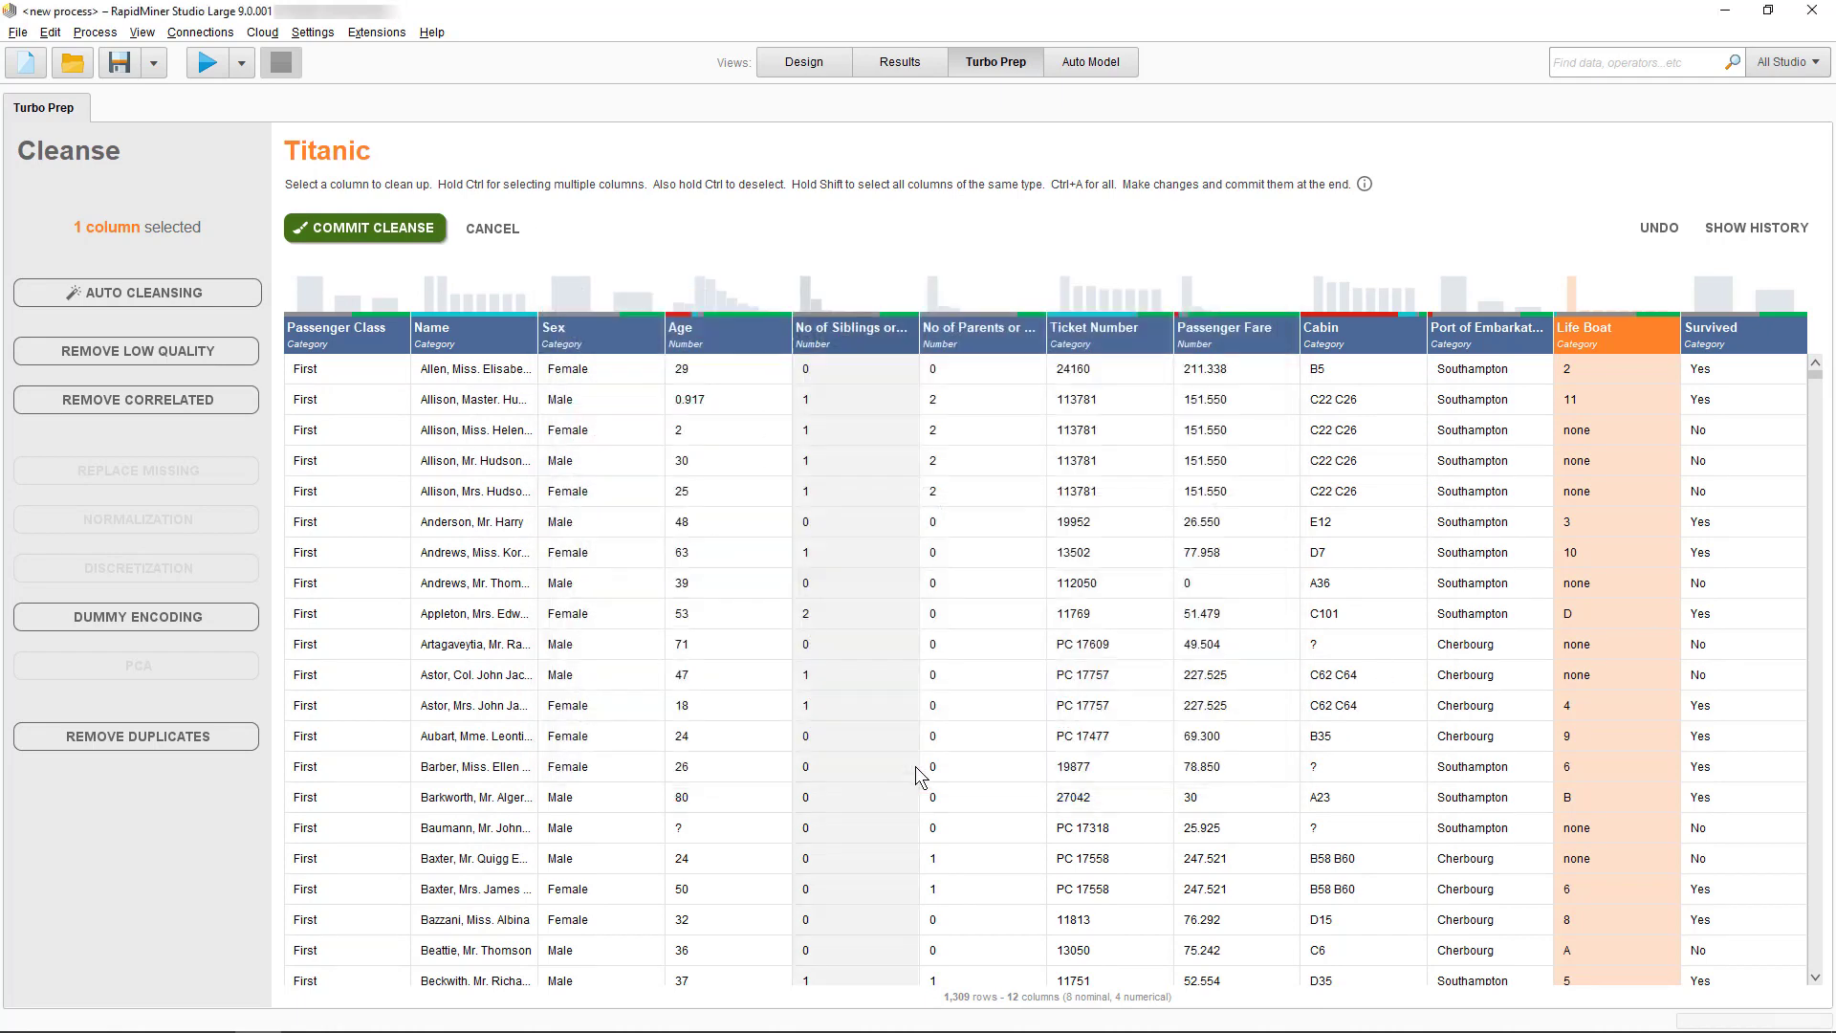
Dummy-encode Life Boat into 0/1 indicator columns, bringing the table to 39 columns
click(71, 616)
click(146, 660)
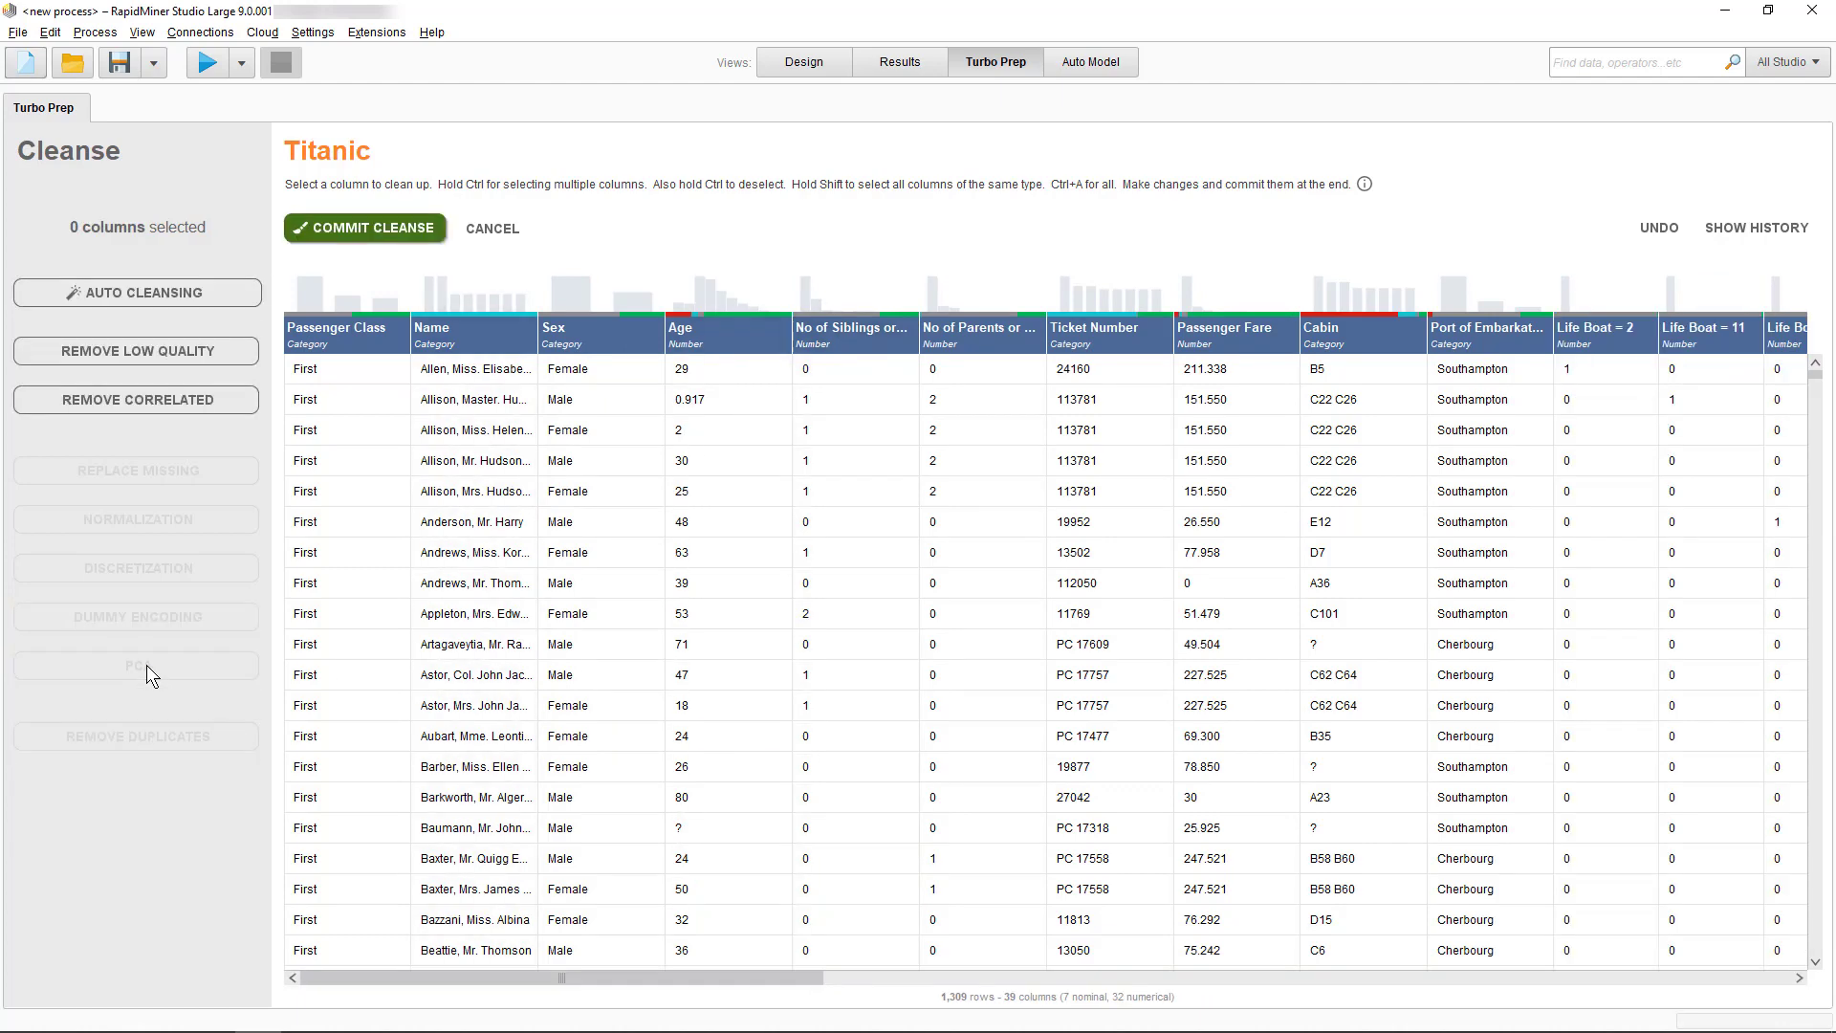
drag(726, 981, 668, 977)
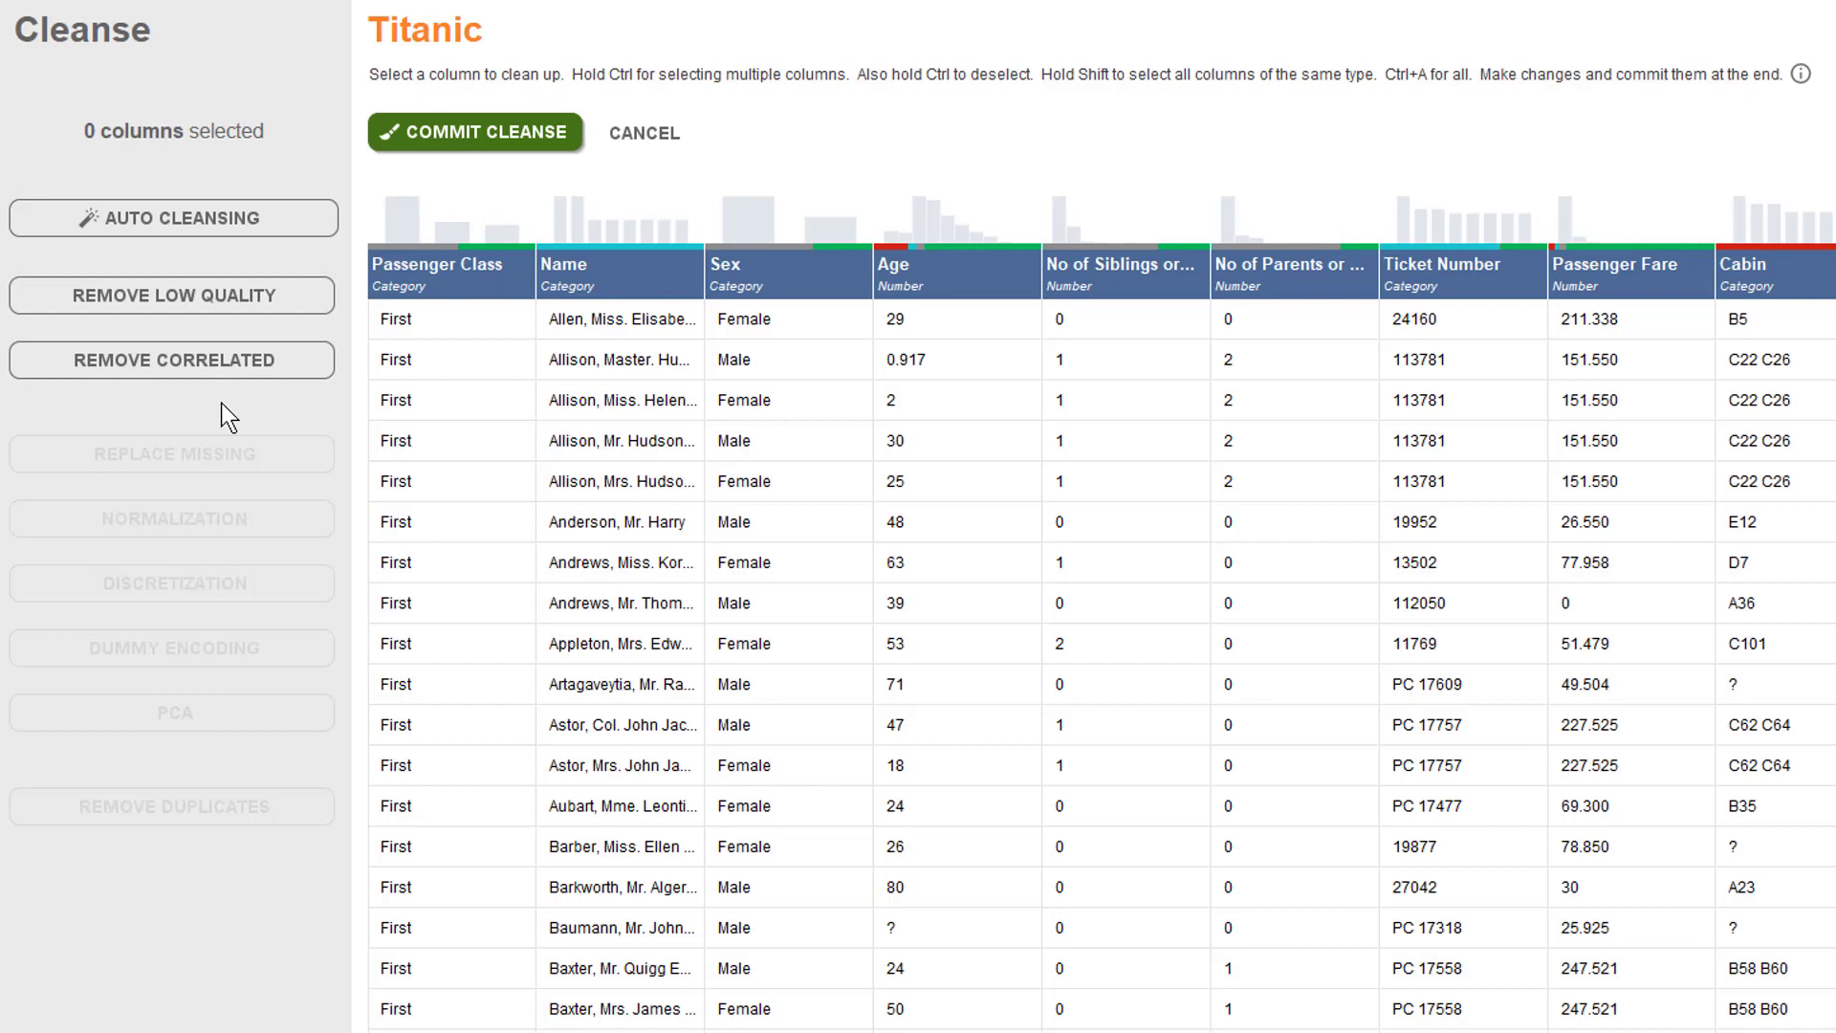
click(190, 350)
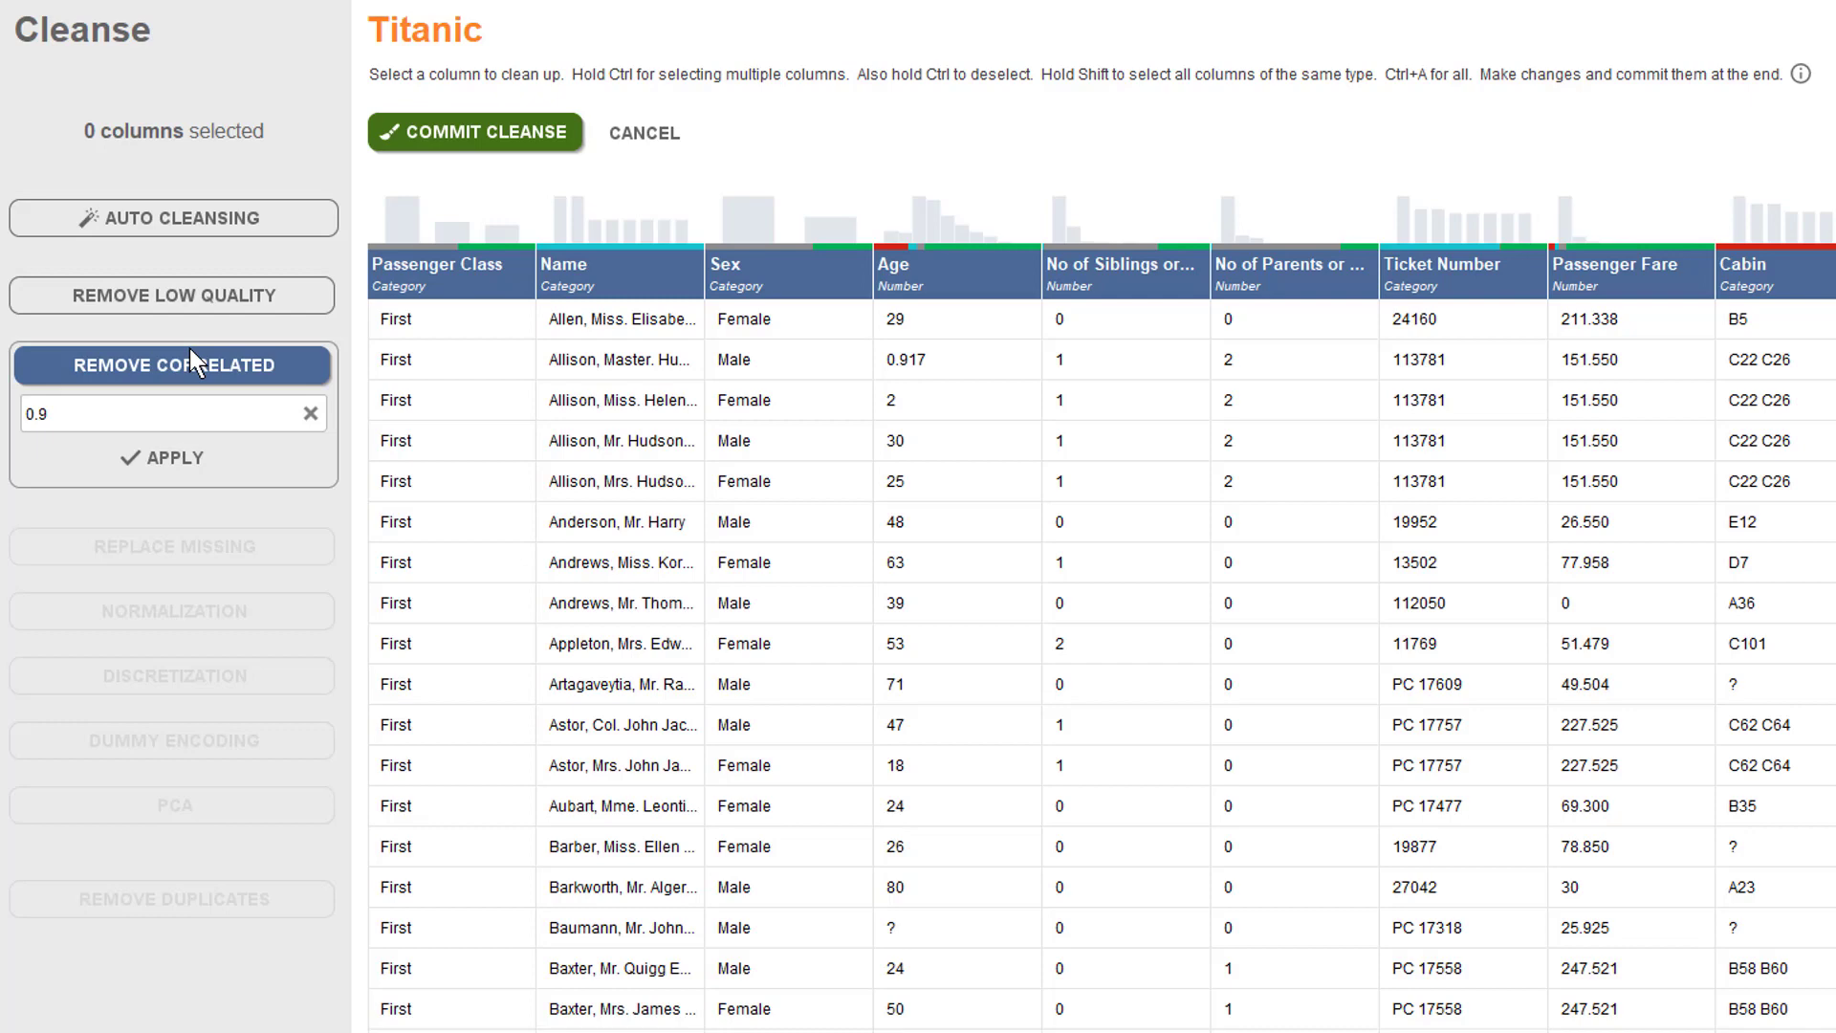
click(199, 293)
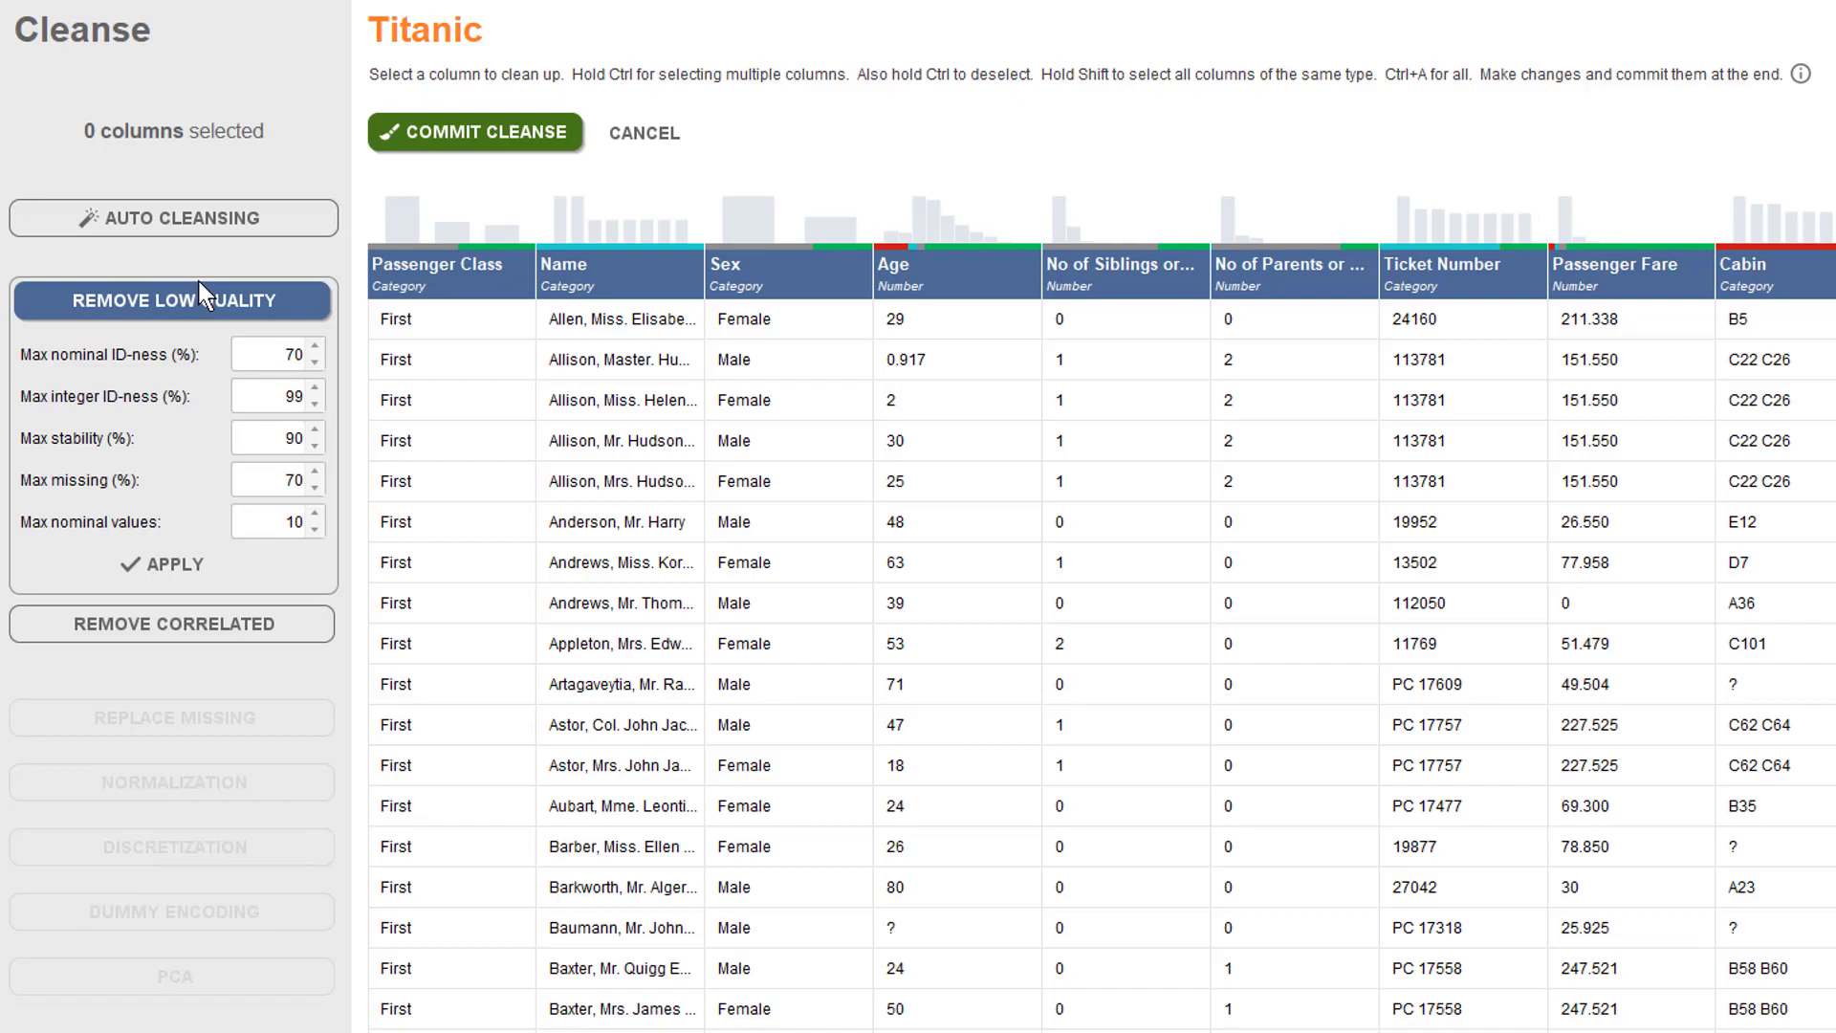
click(1803, 76)
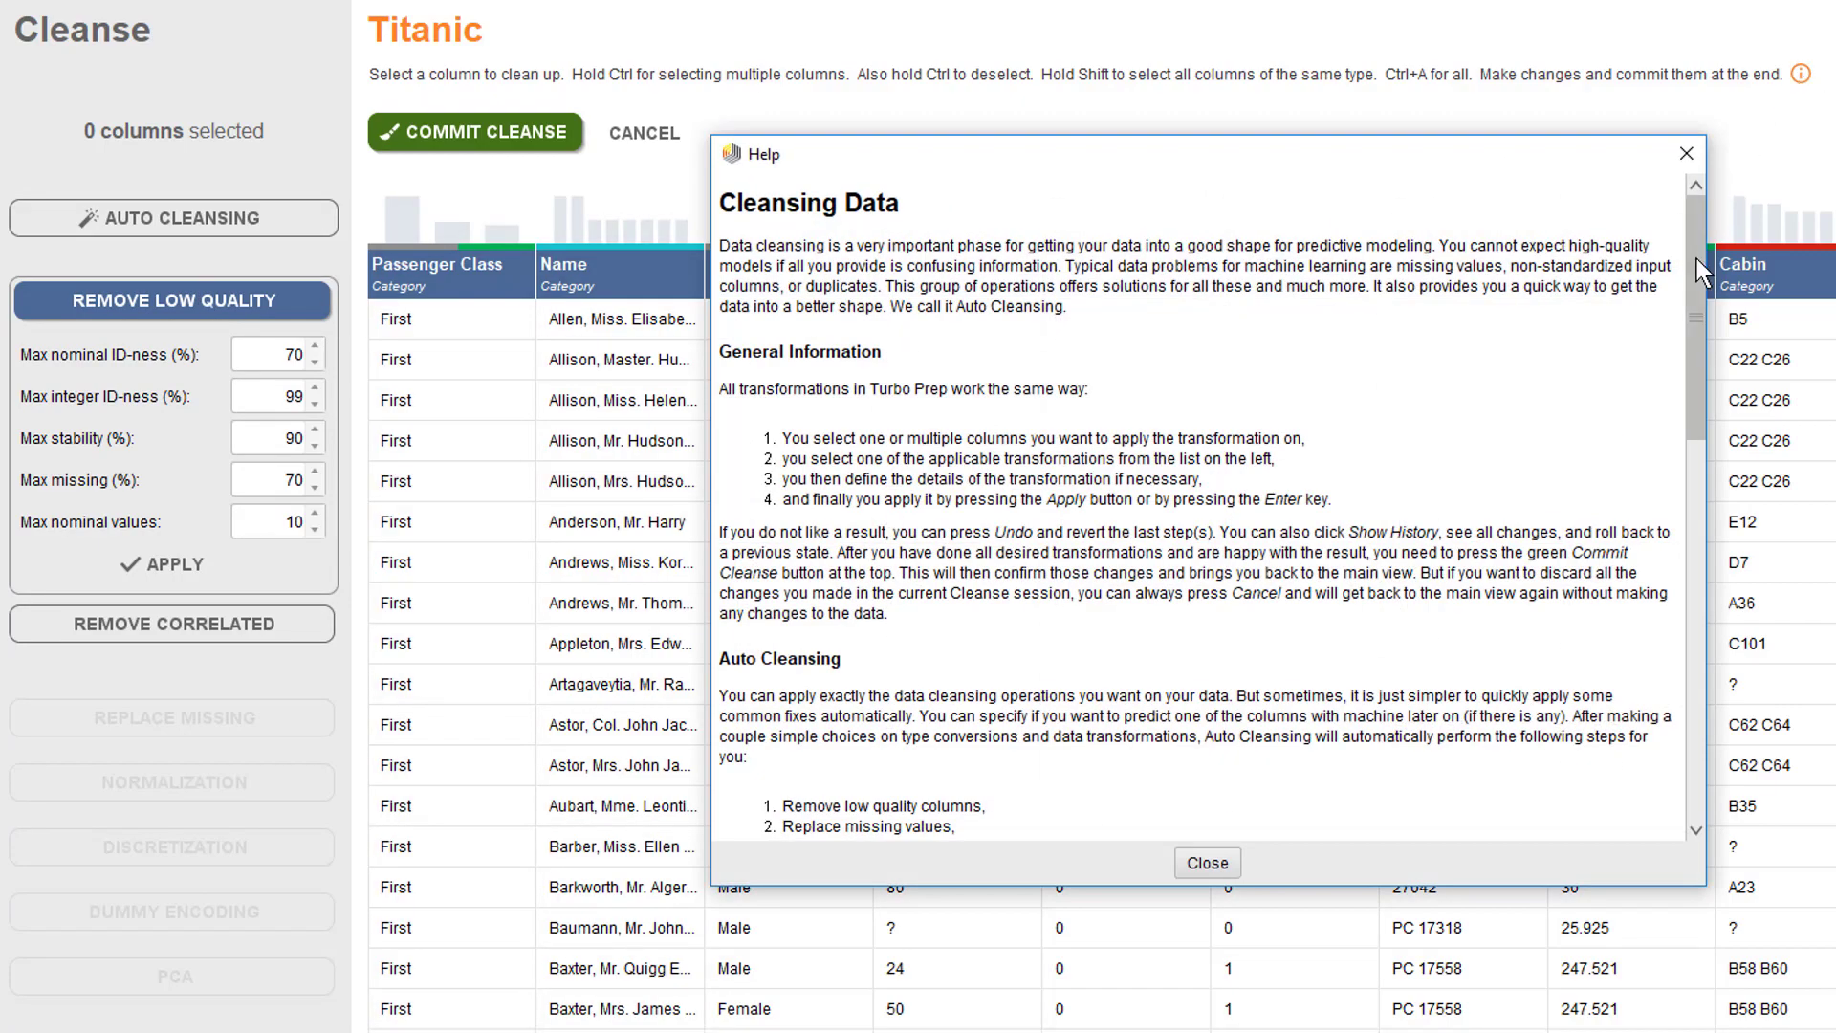
drag(1697, 258, 1660, 718)
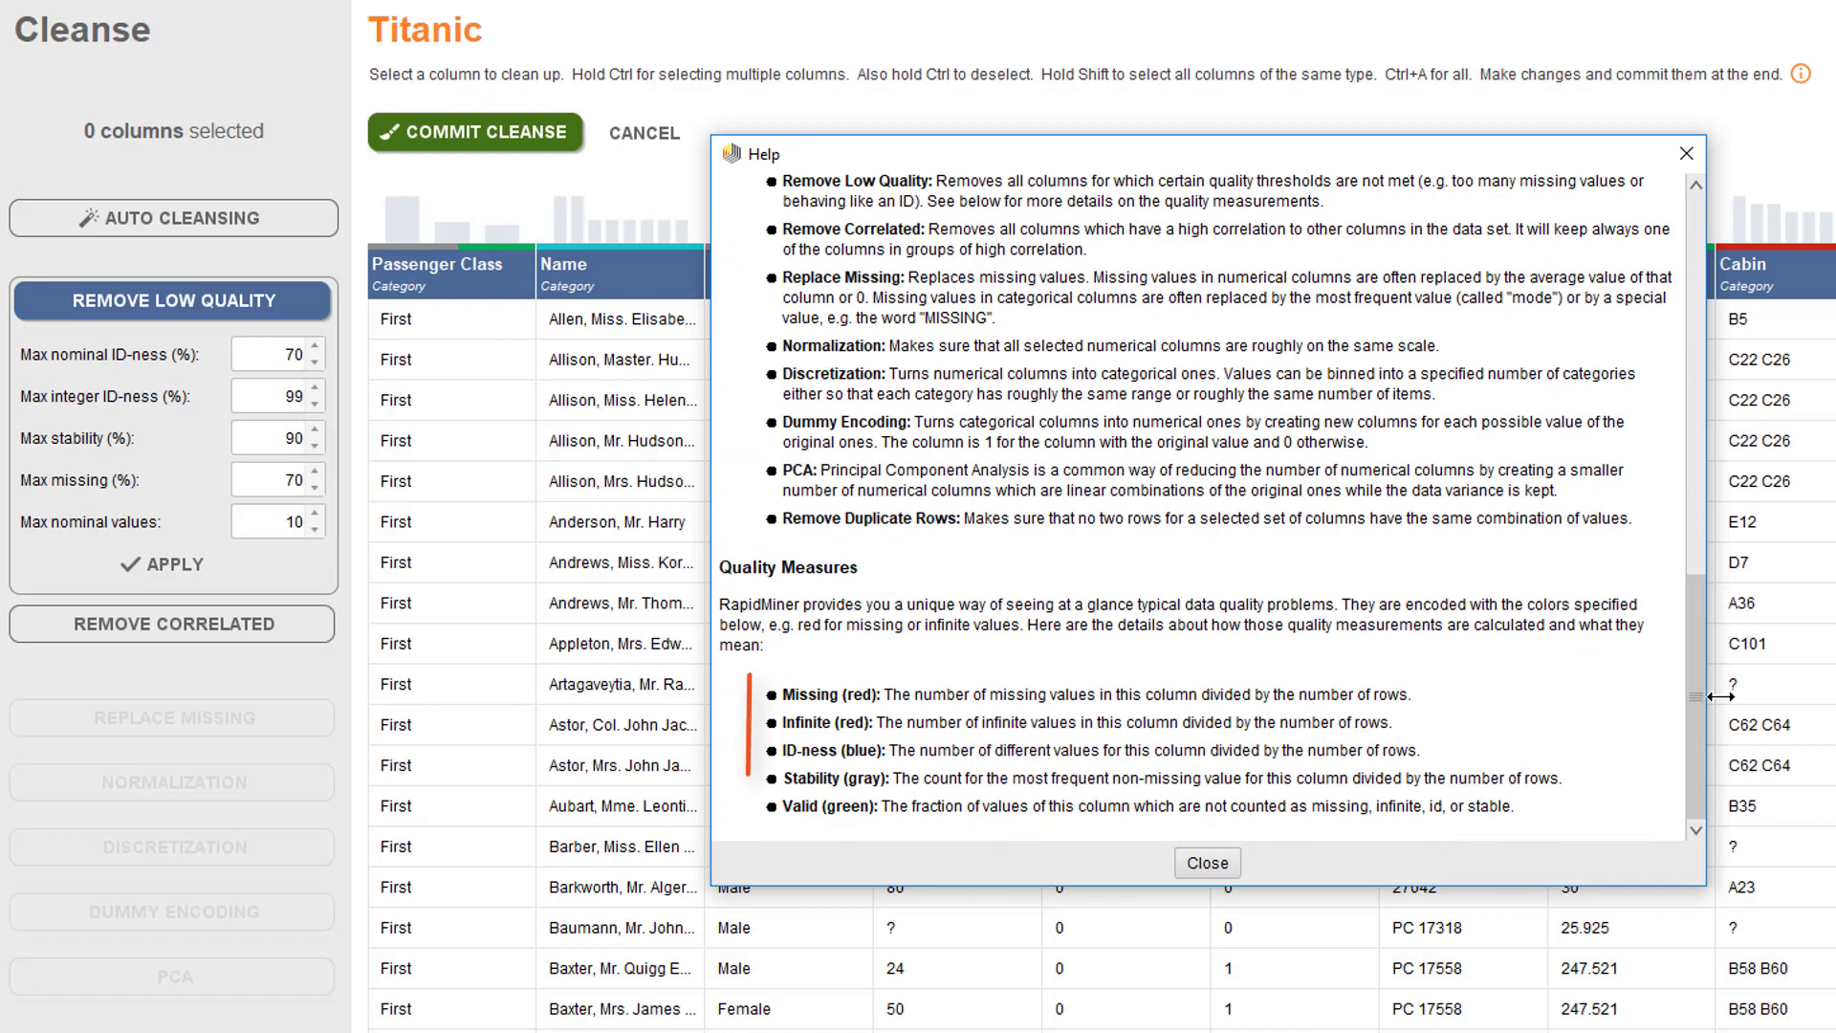
click(1207, 863)
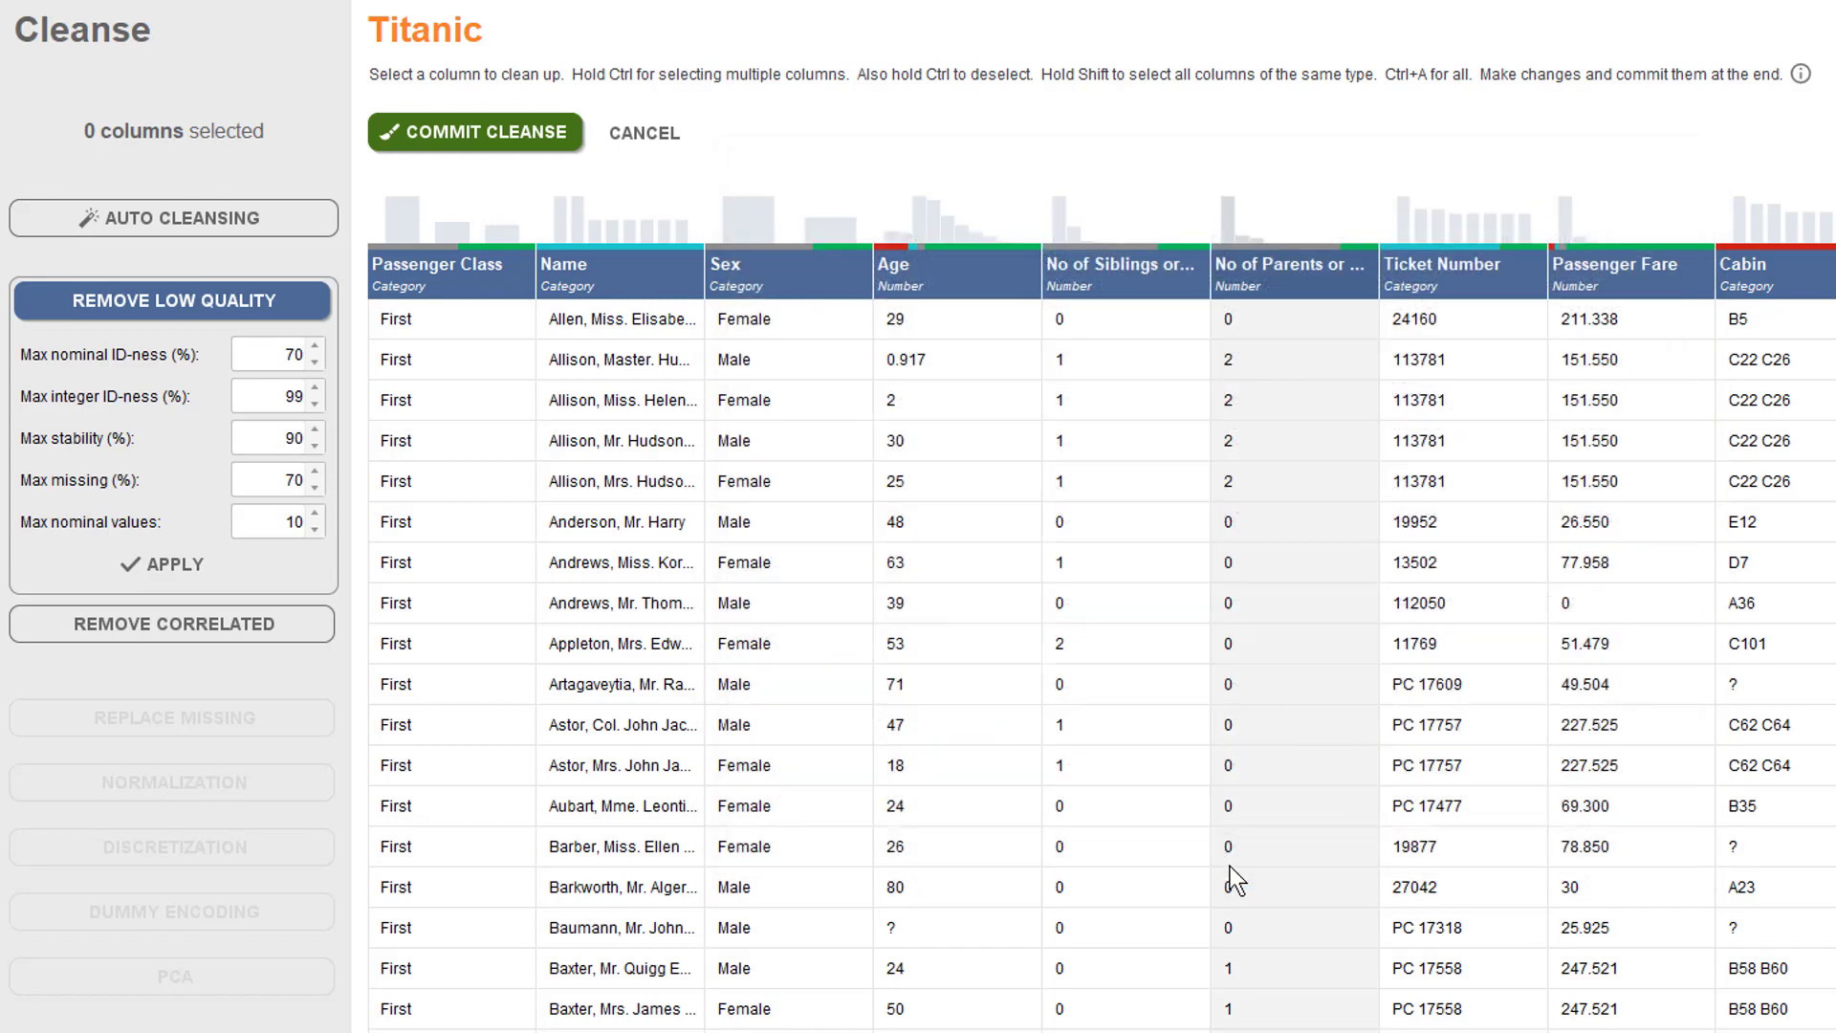
click(259, 294)
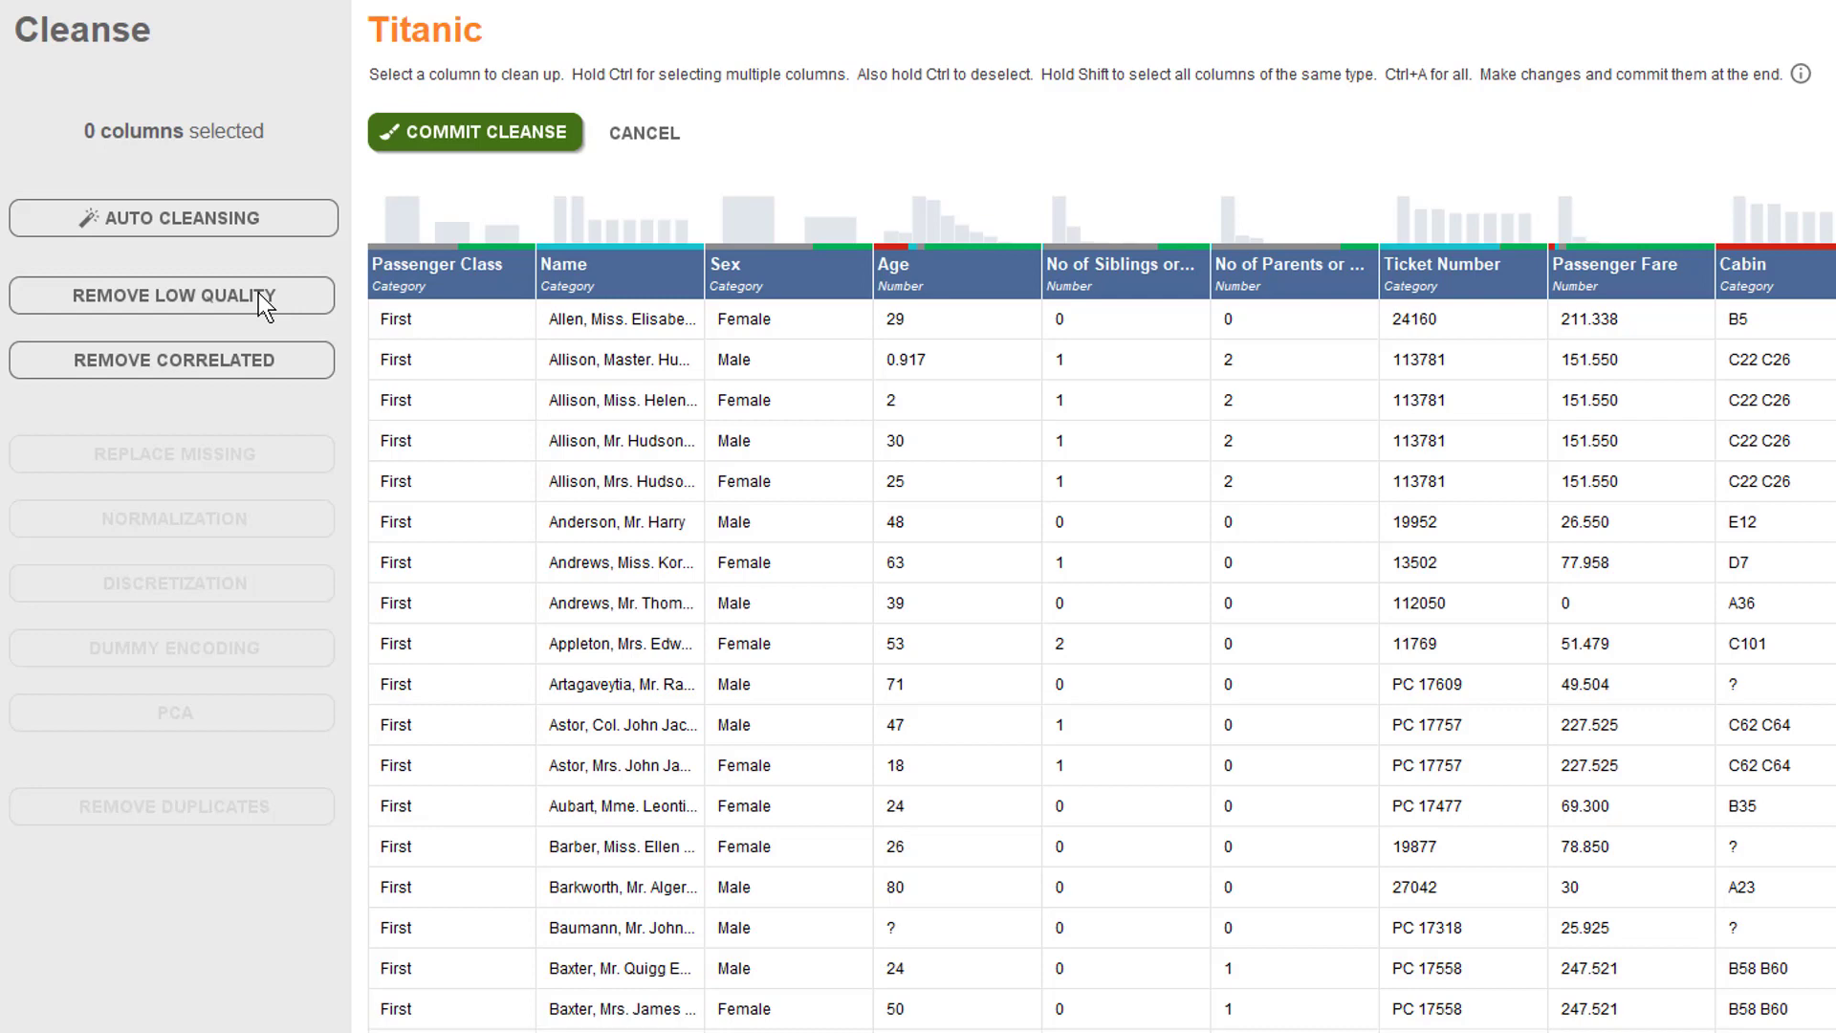
Select the Age column and view its Discretization settings of 2 equal-range bins
click(972, 566)
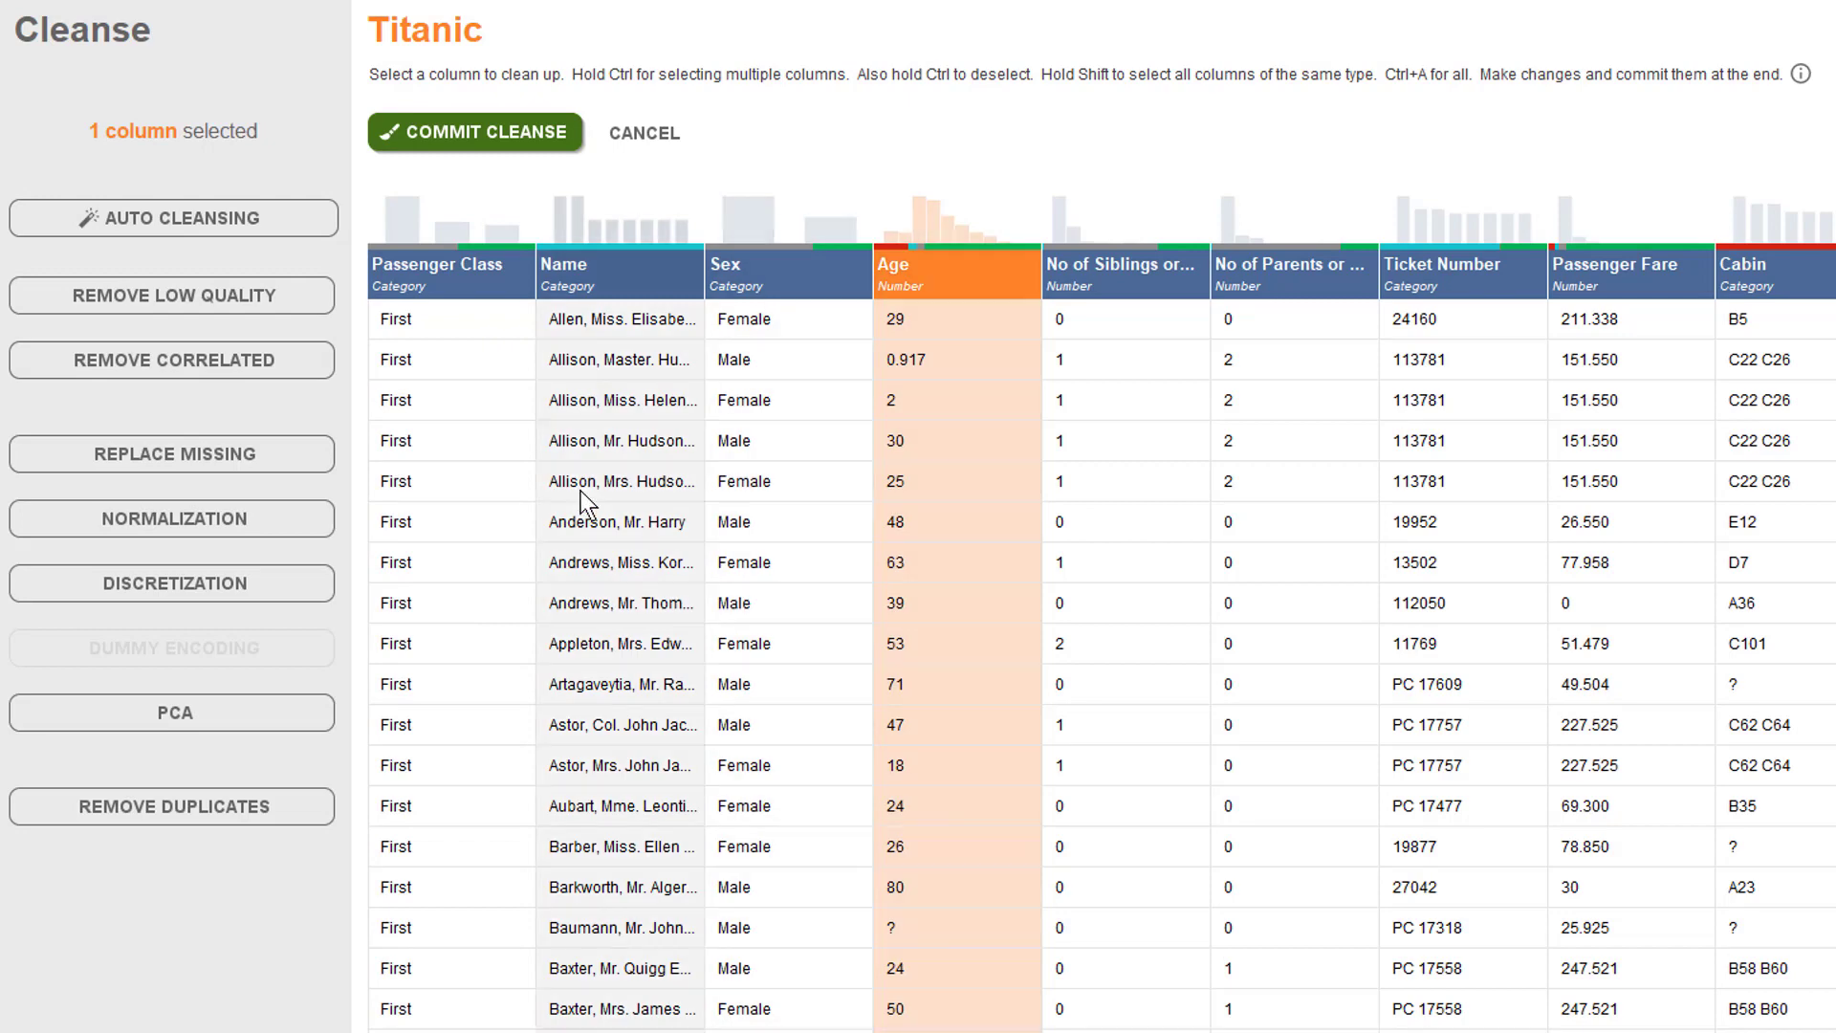
click(171, 449)
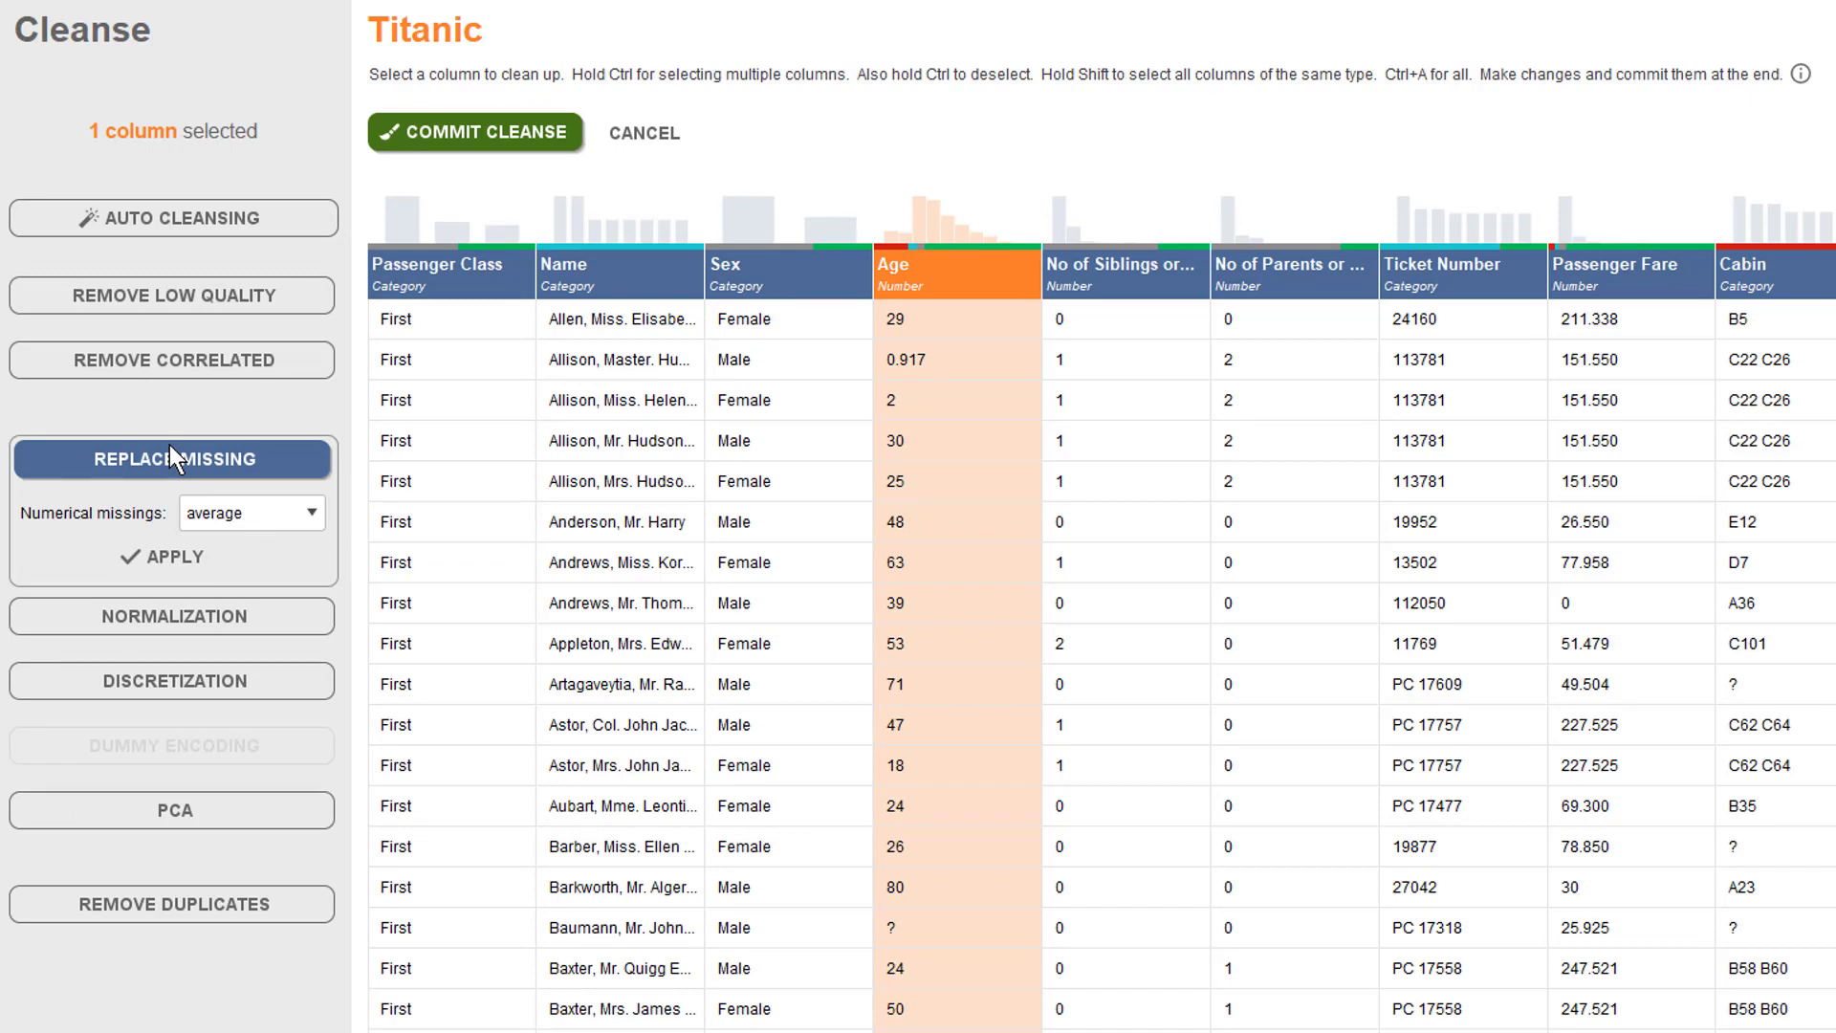
click(169, 457)
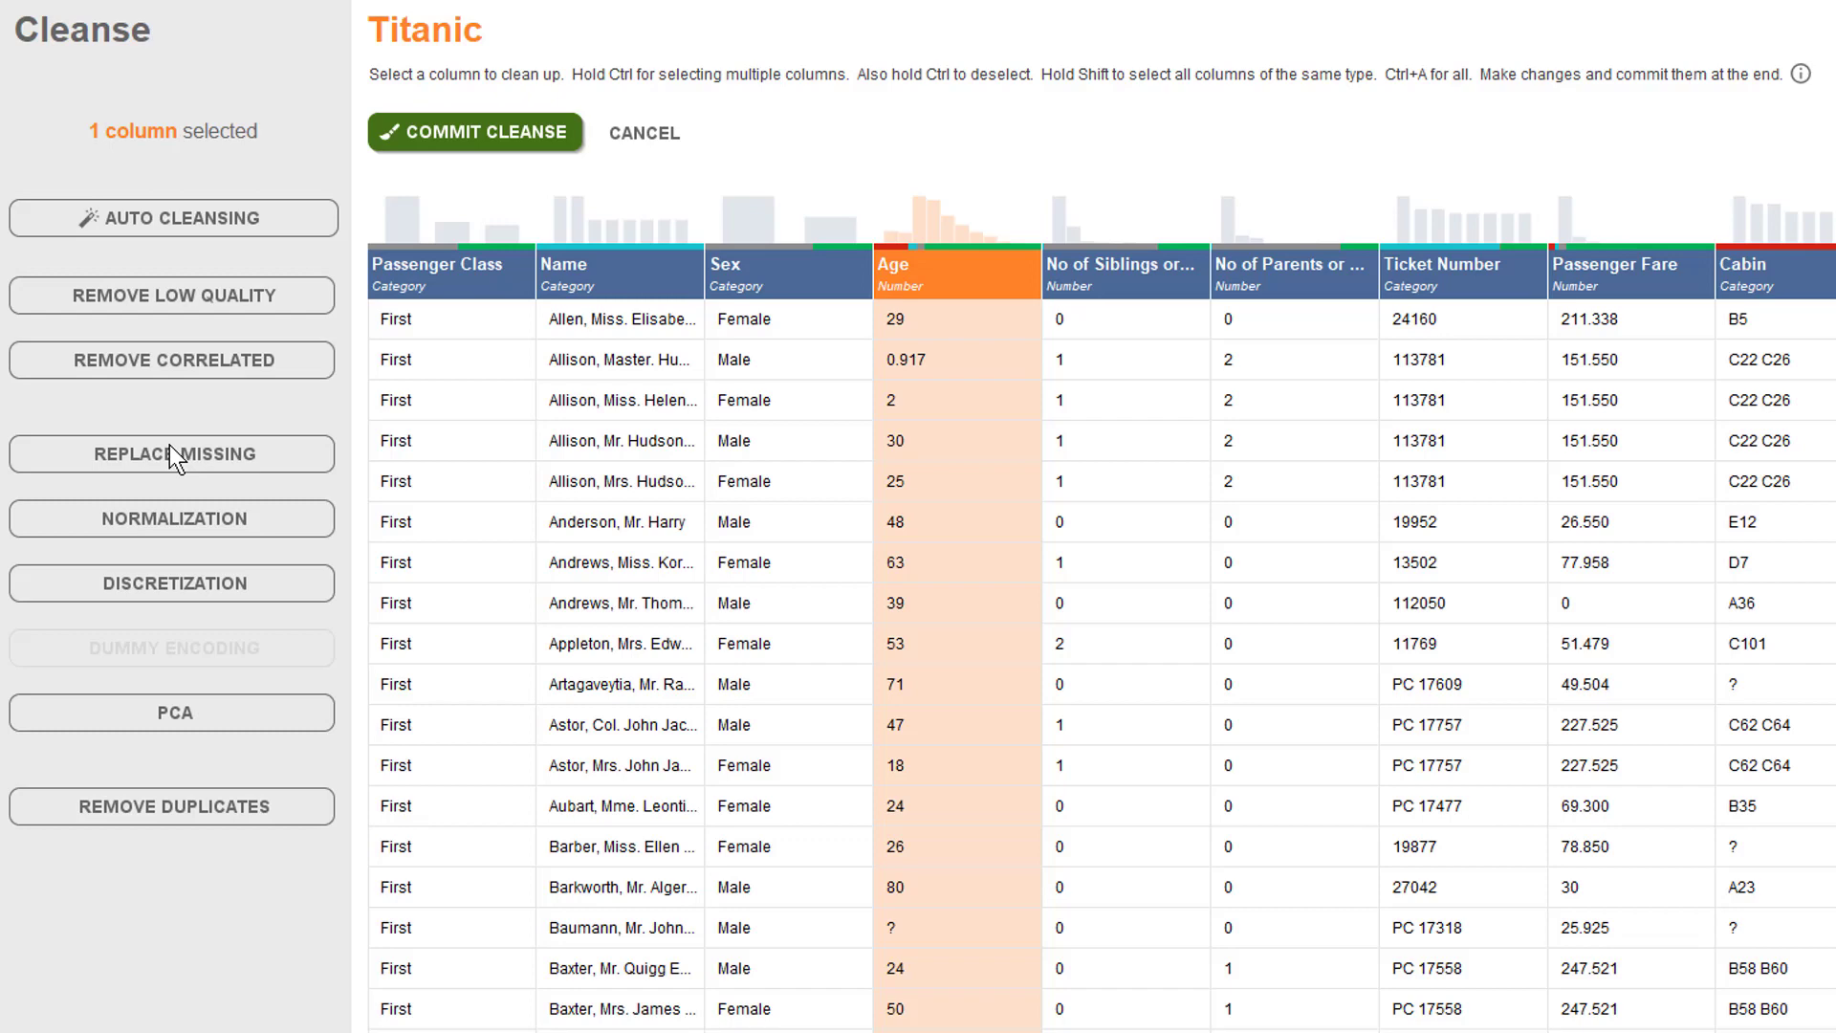
click(178, 593)
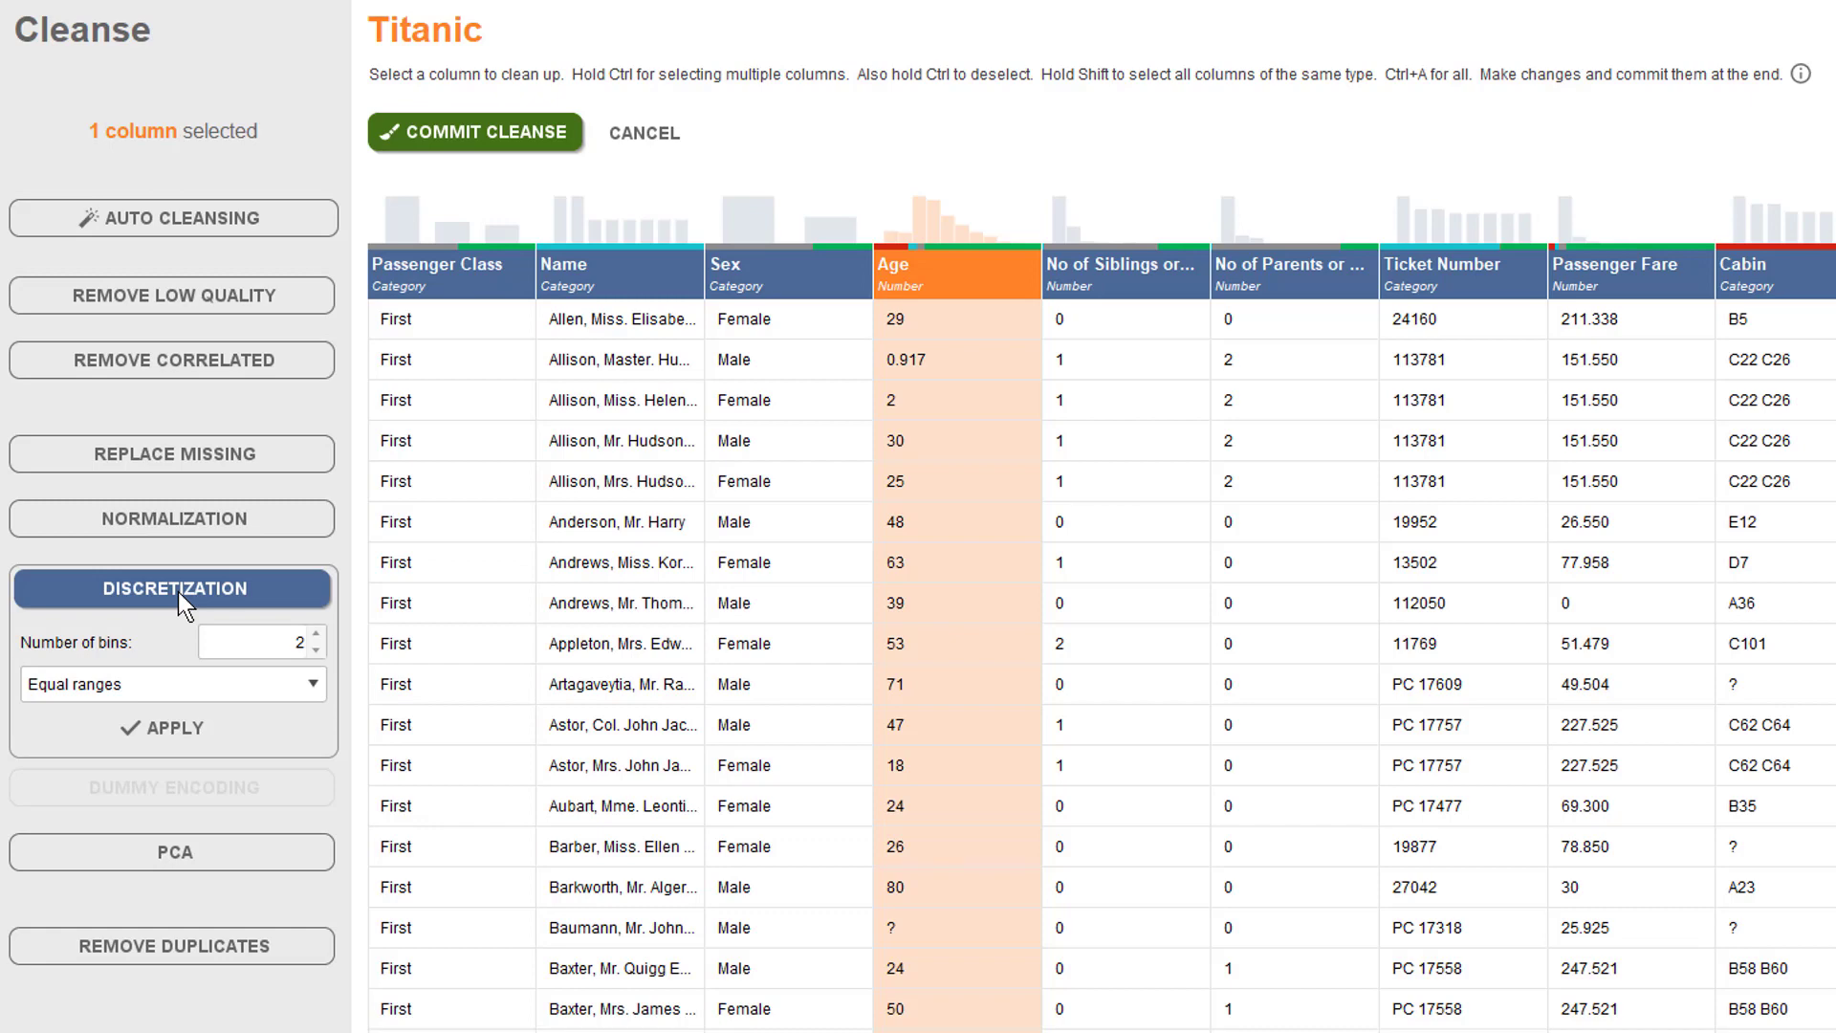
click(178, 593)
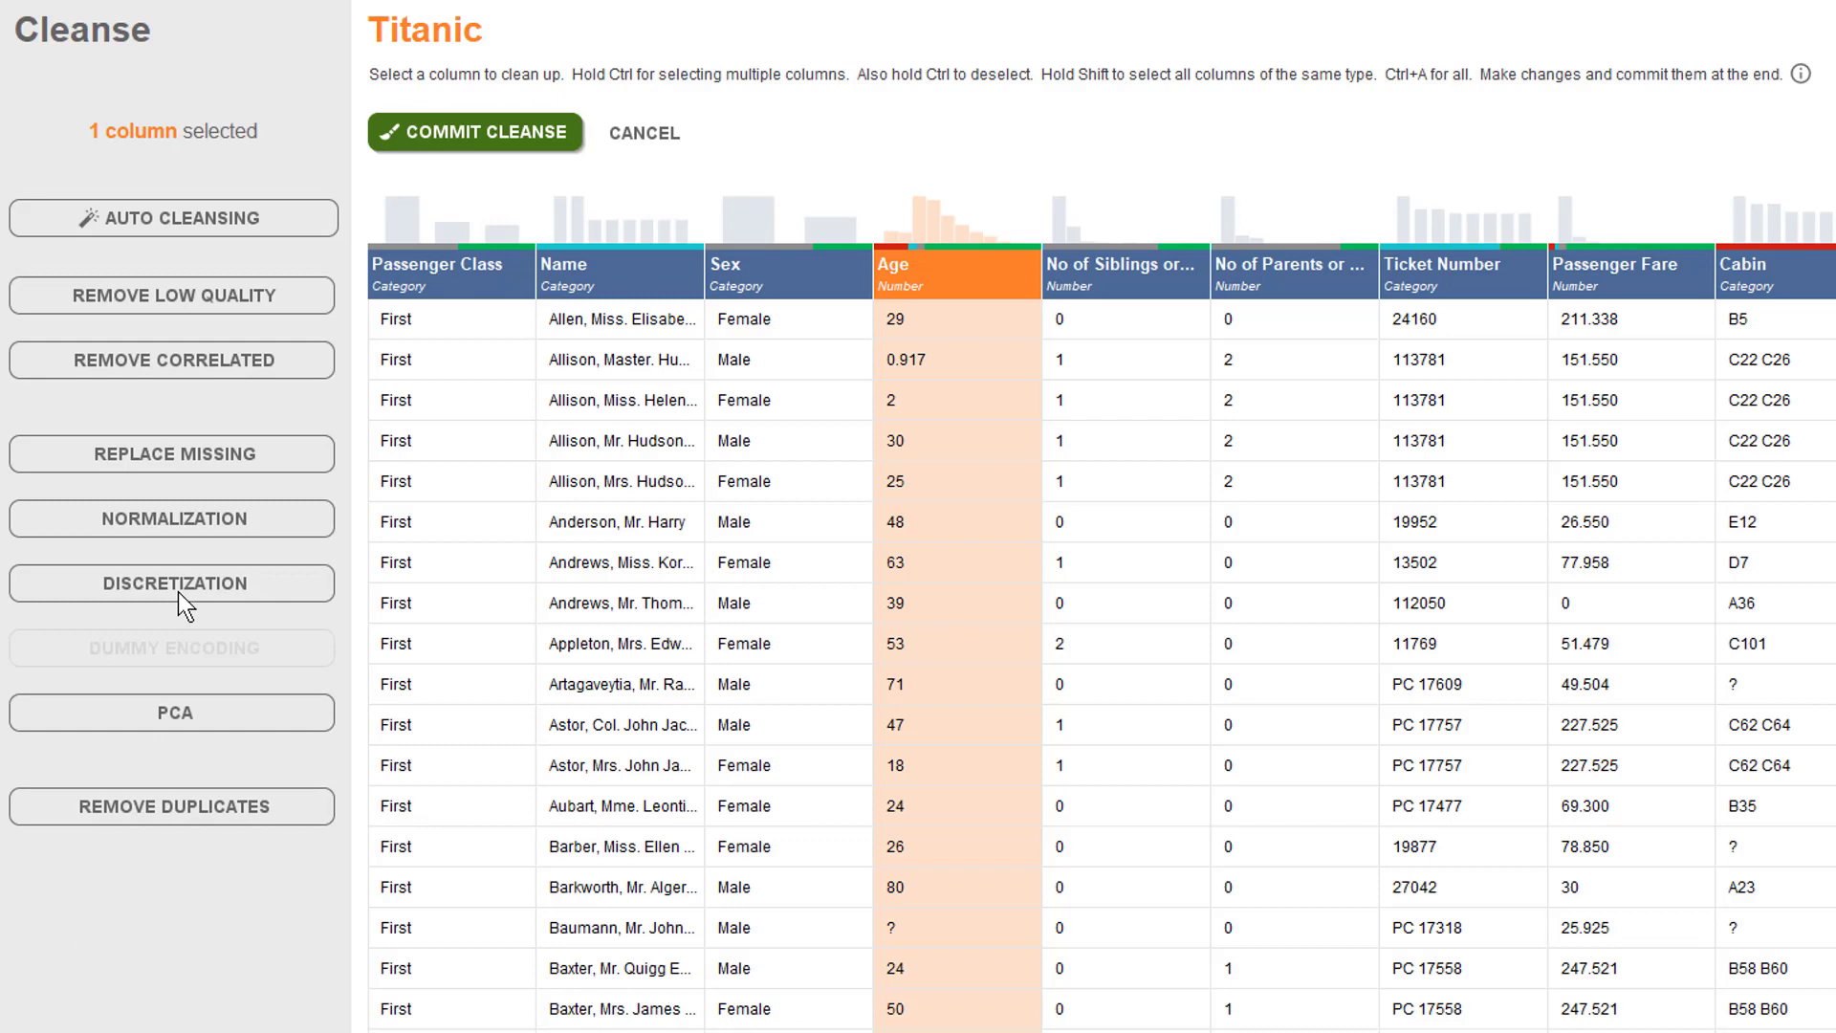
click(186, 518)
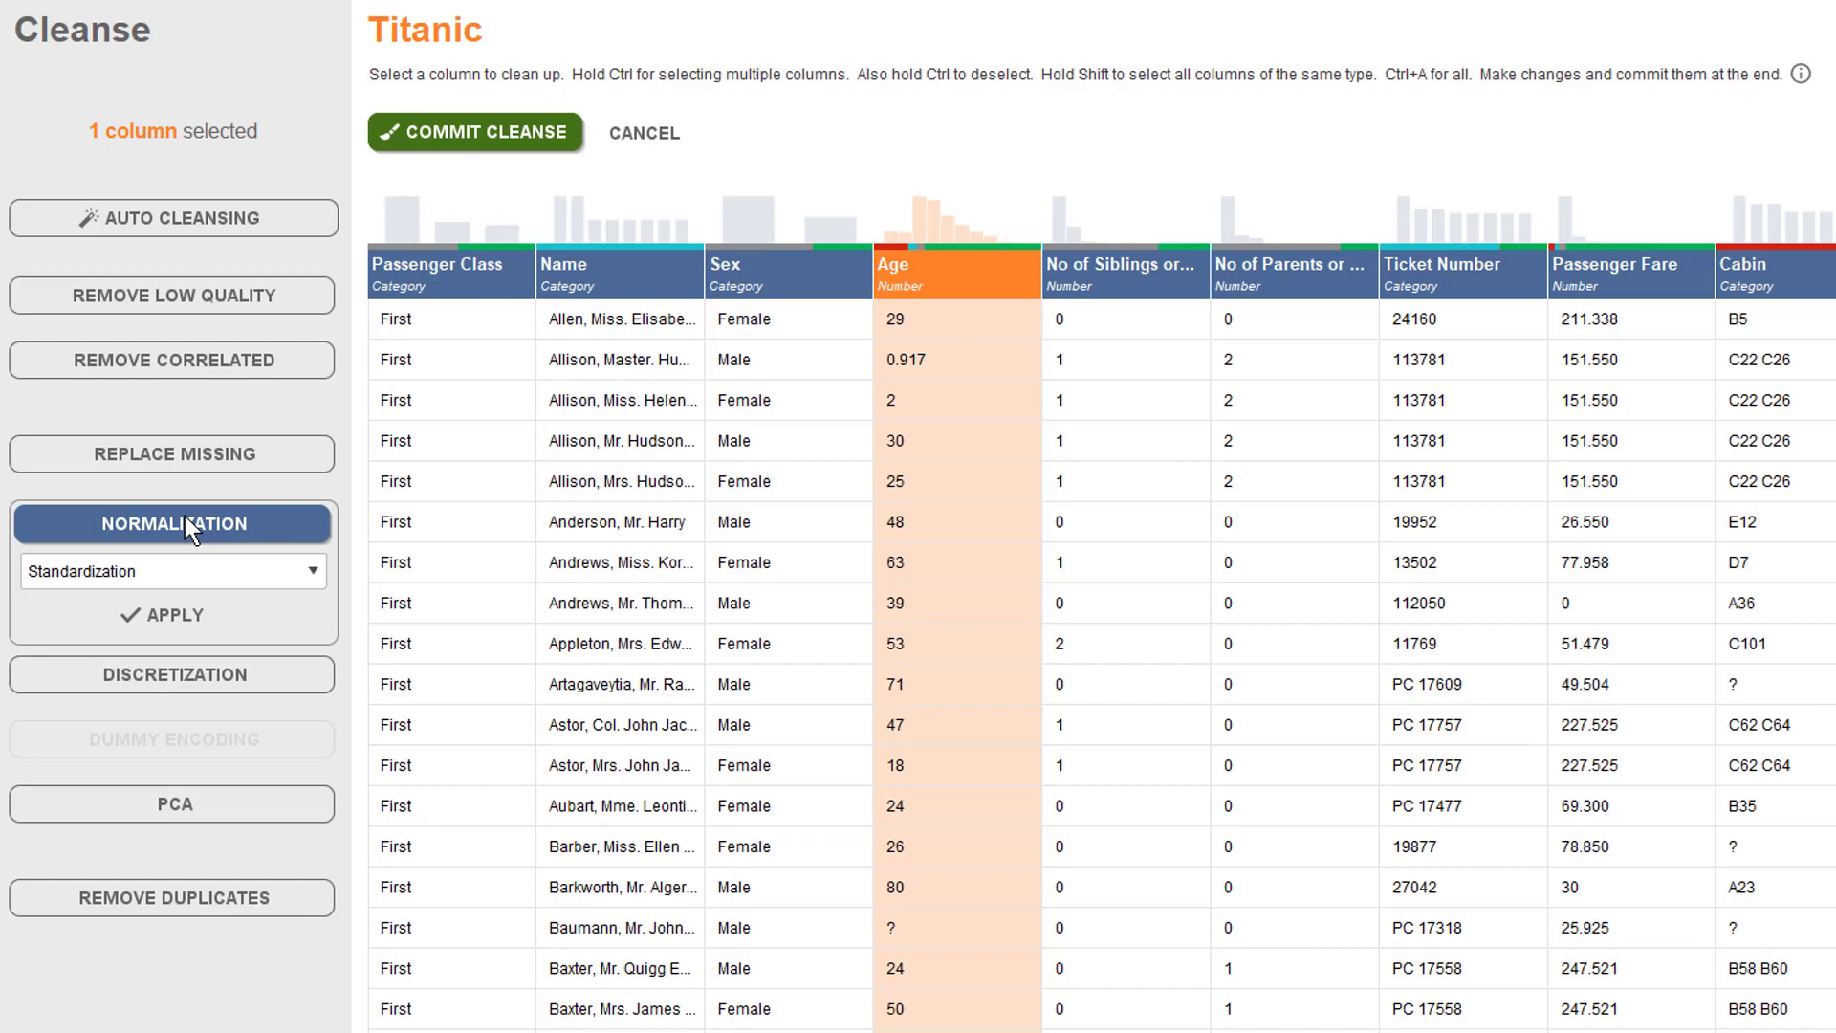
click(185, 521)
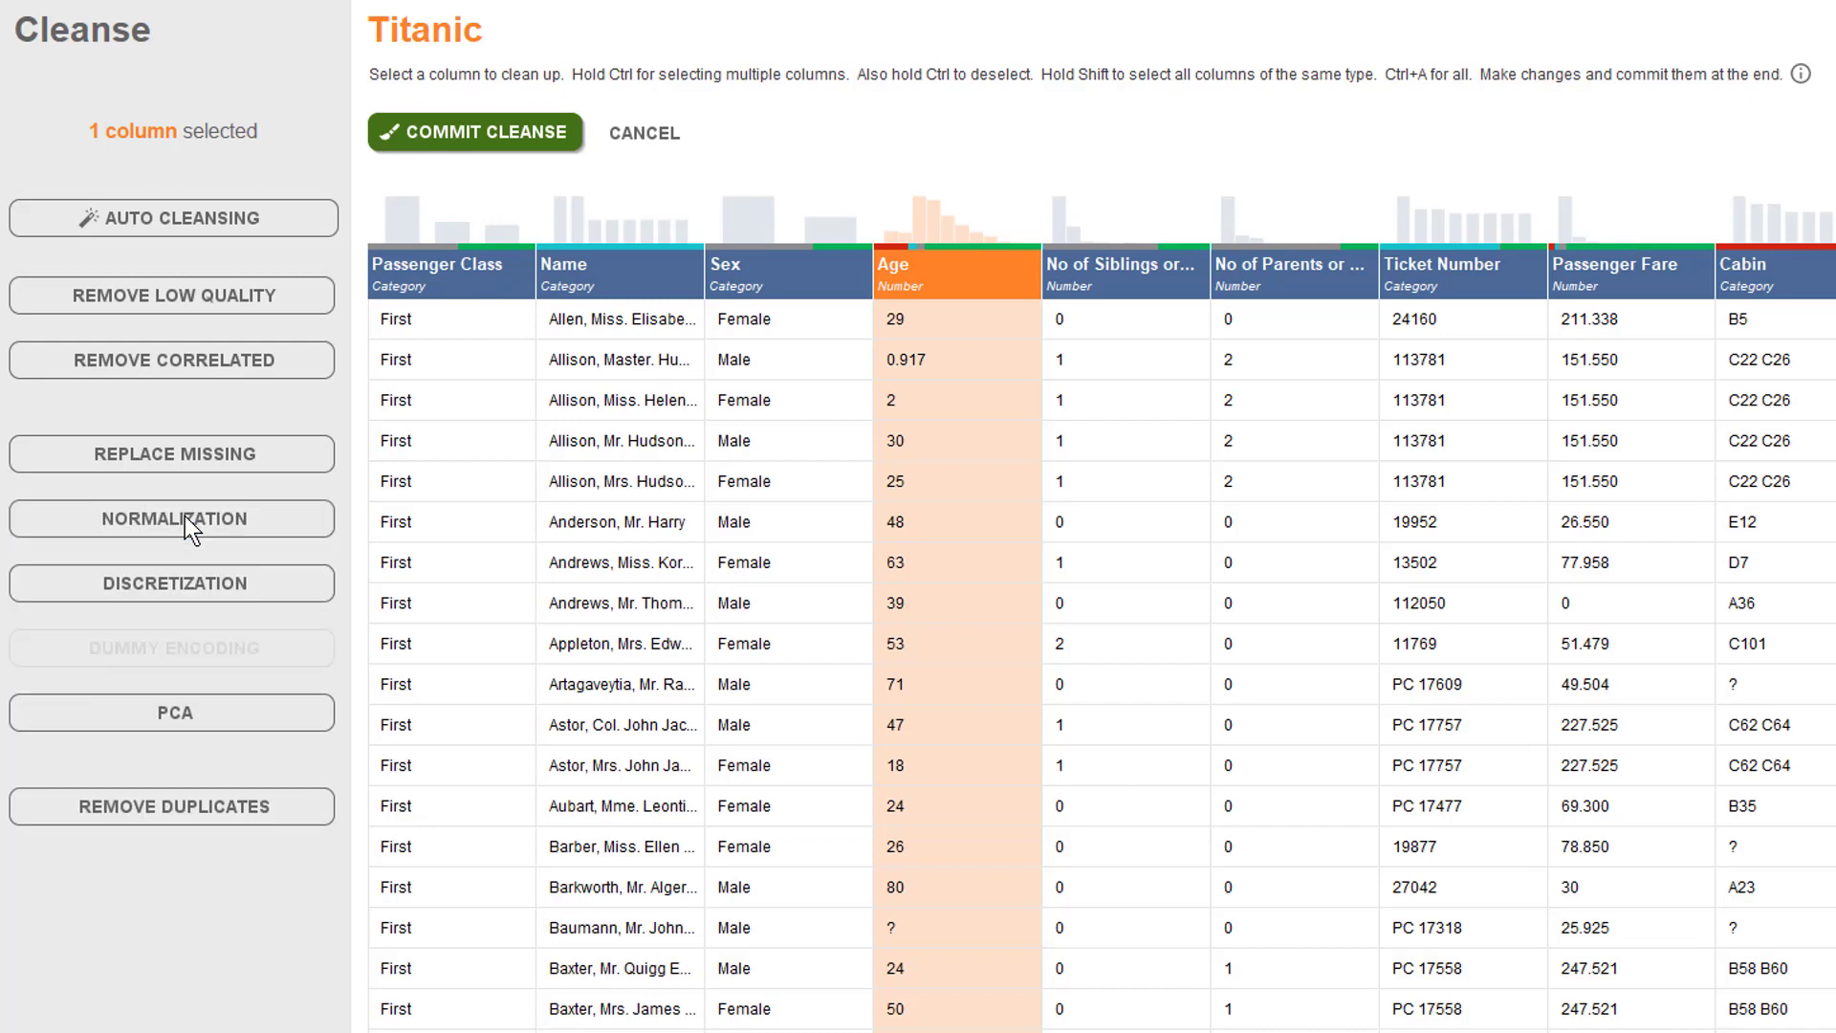
click(202, 727)
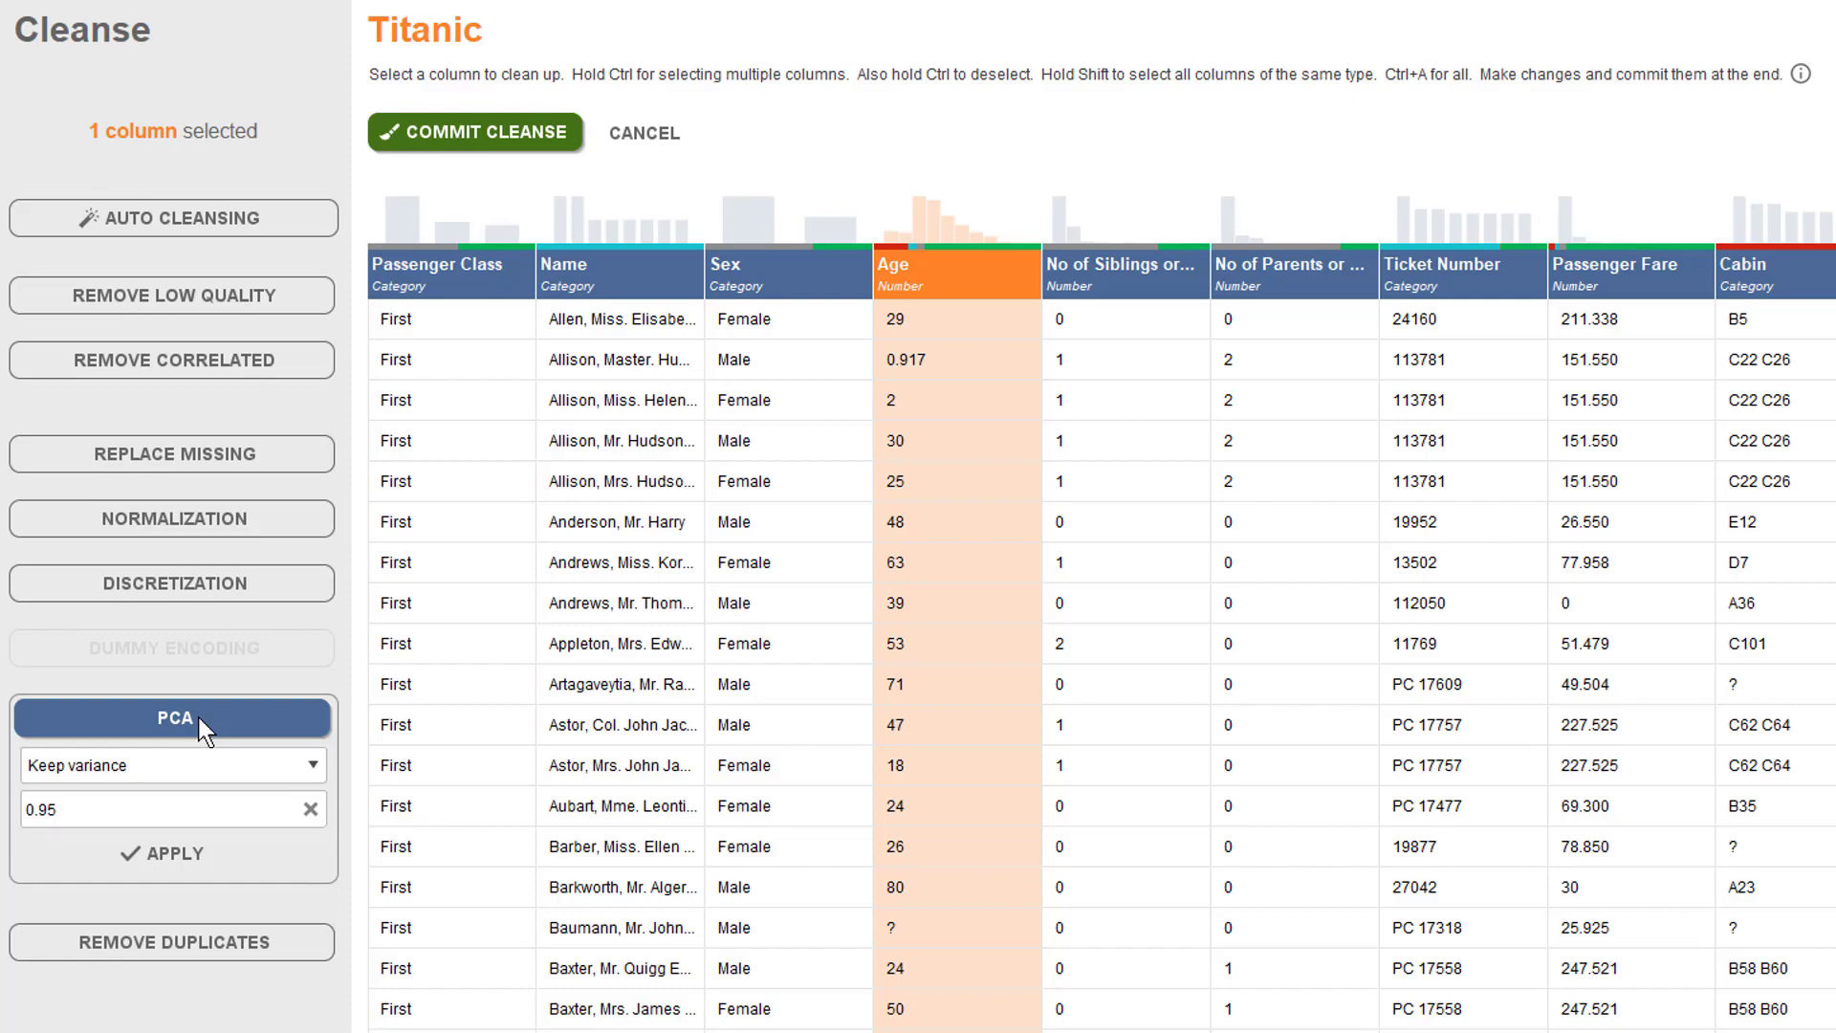
click(199, 719)
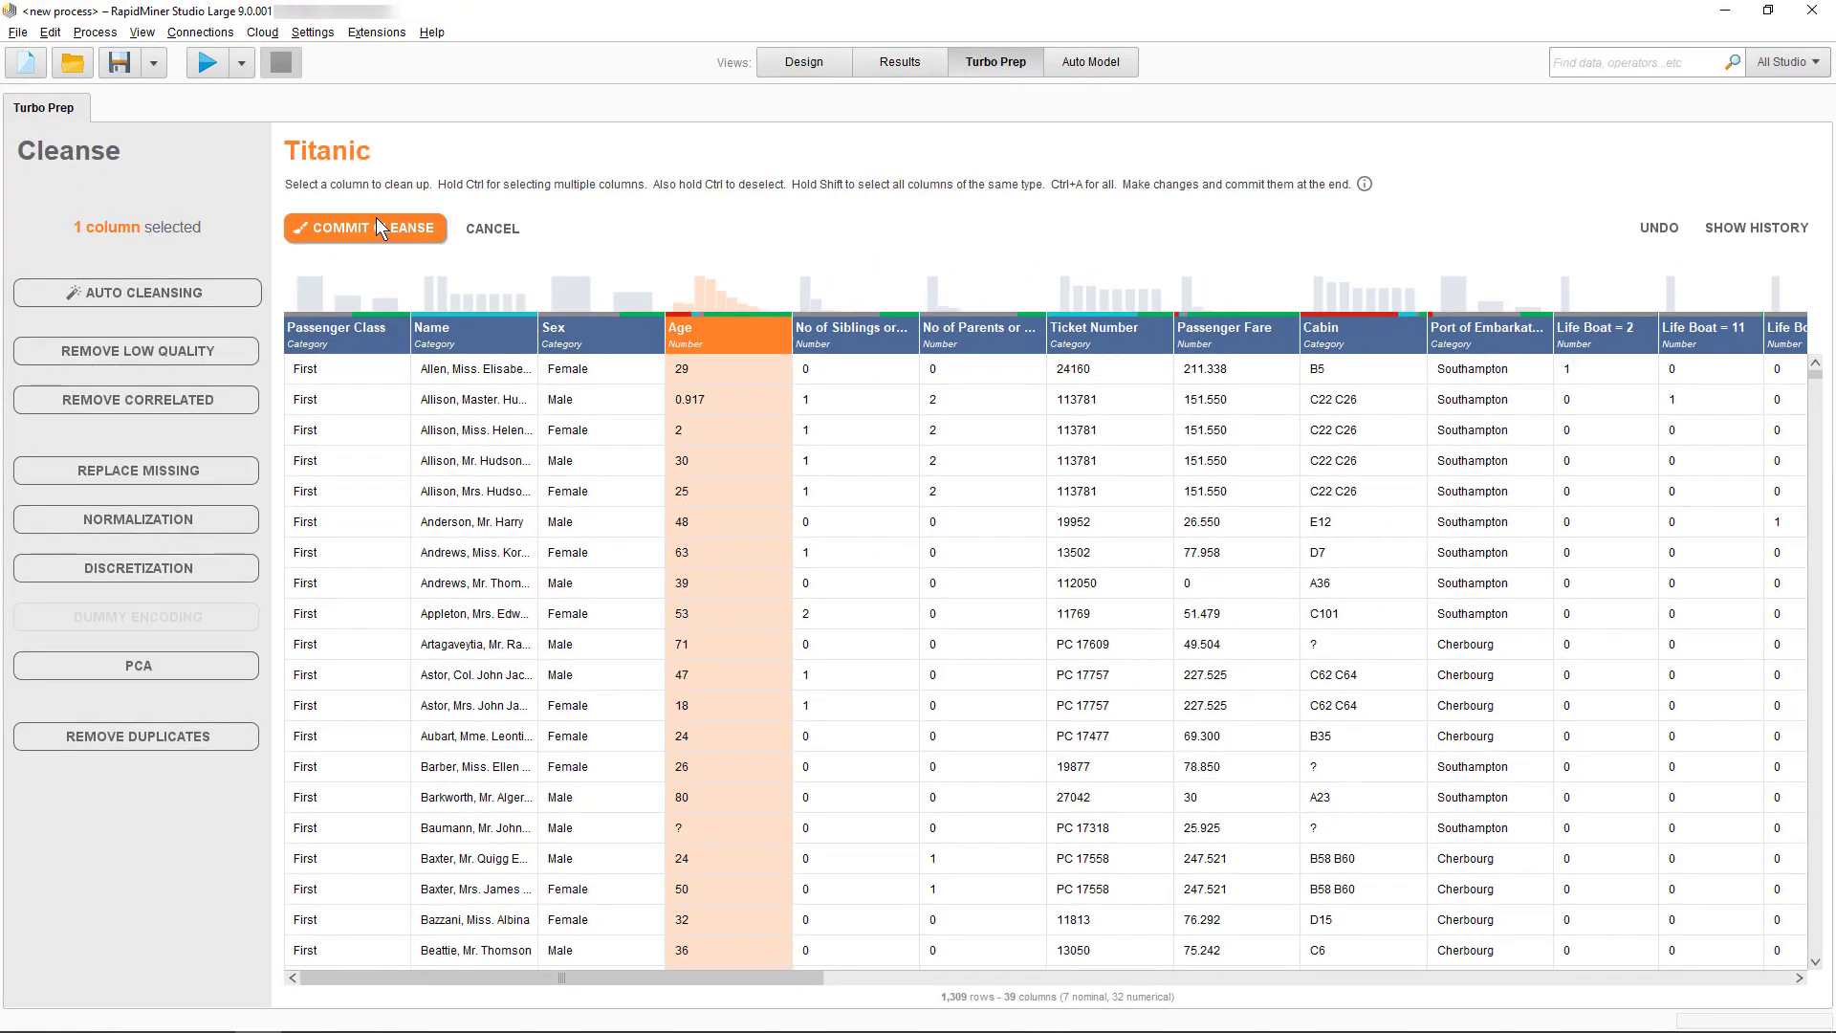
Commit the cleanse, start a new cleanse session, and read the cleansing help
click(376, 228)
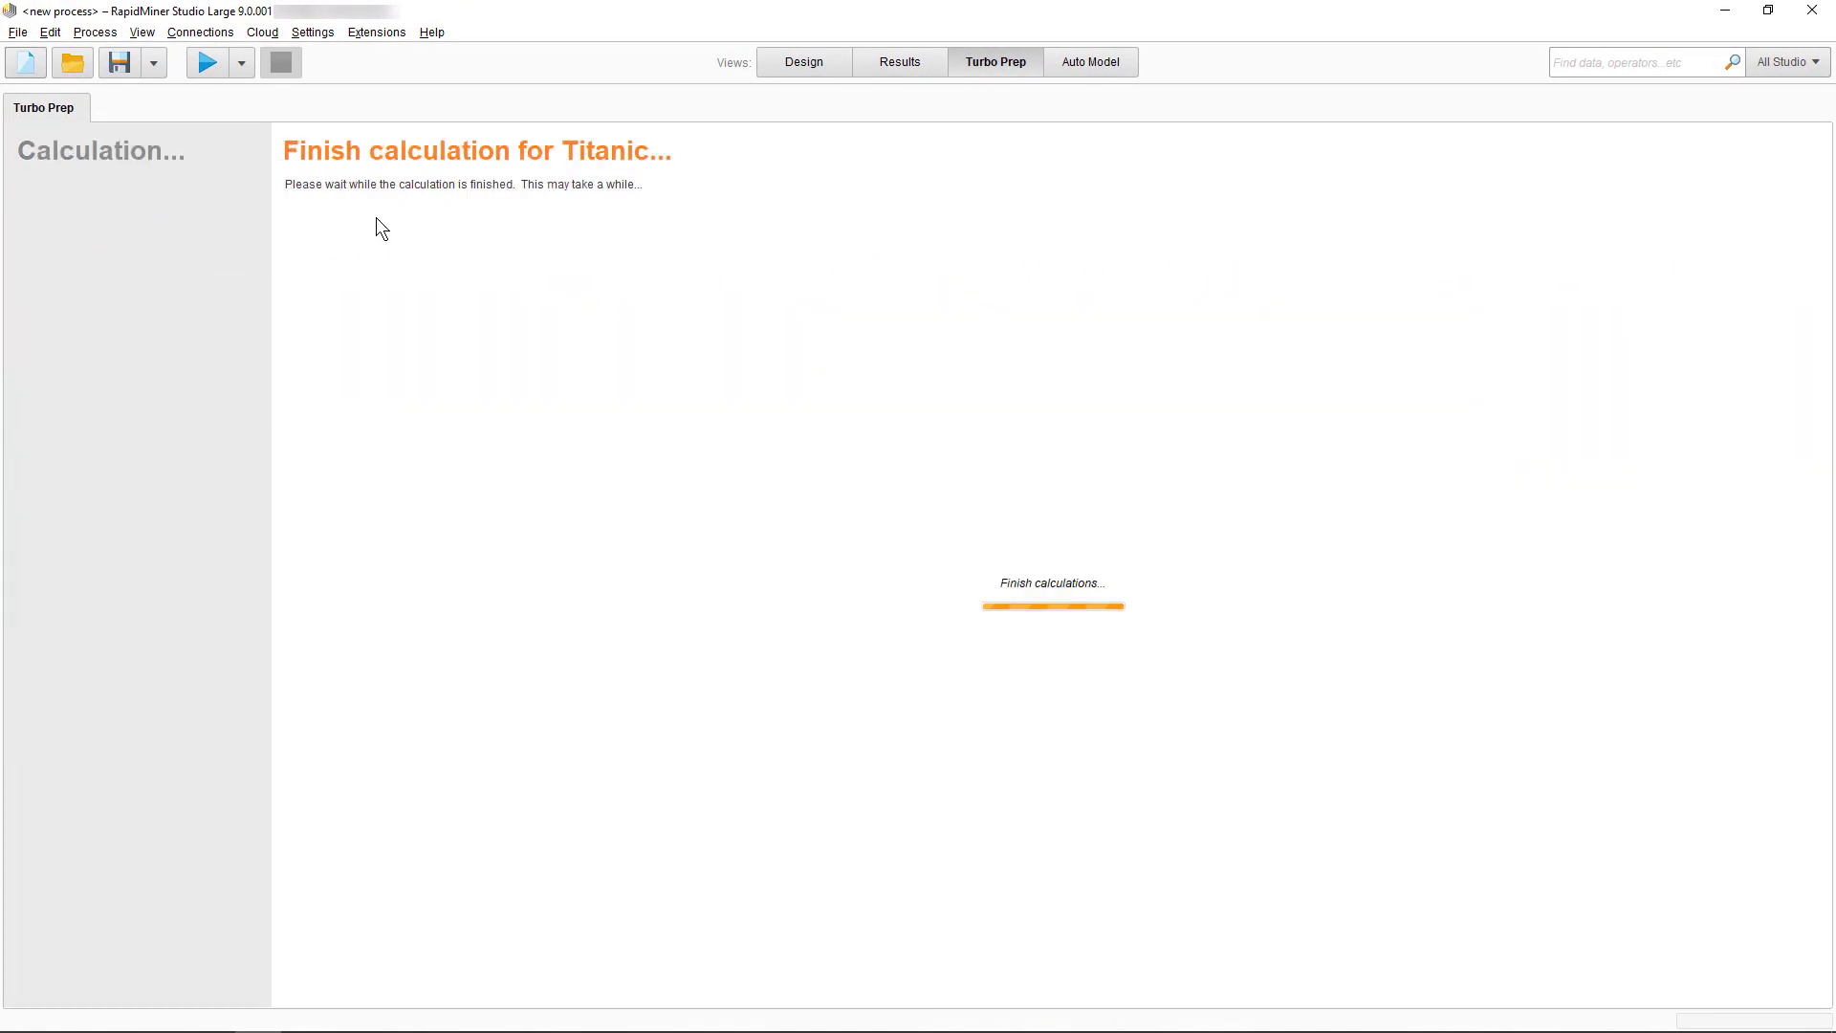
click(496, 228)
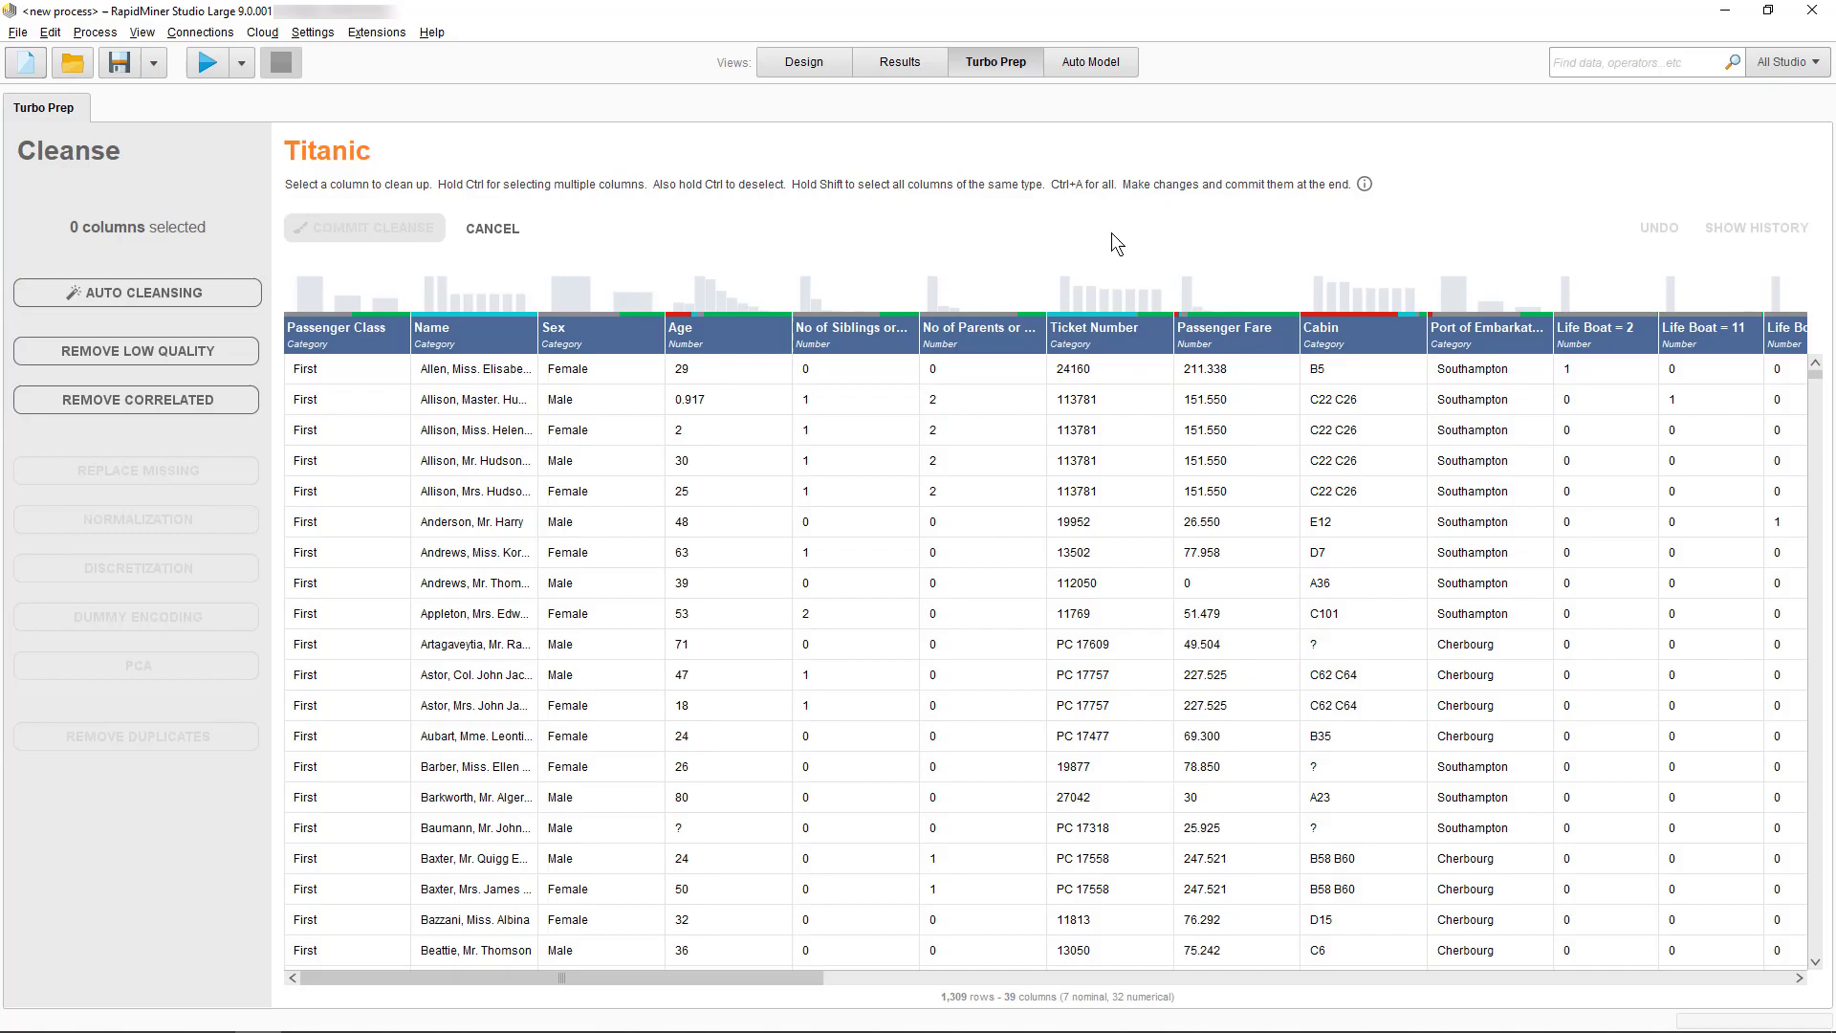
click(1365, 184)
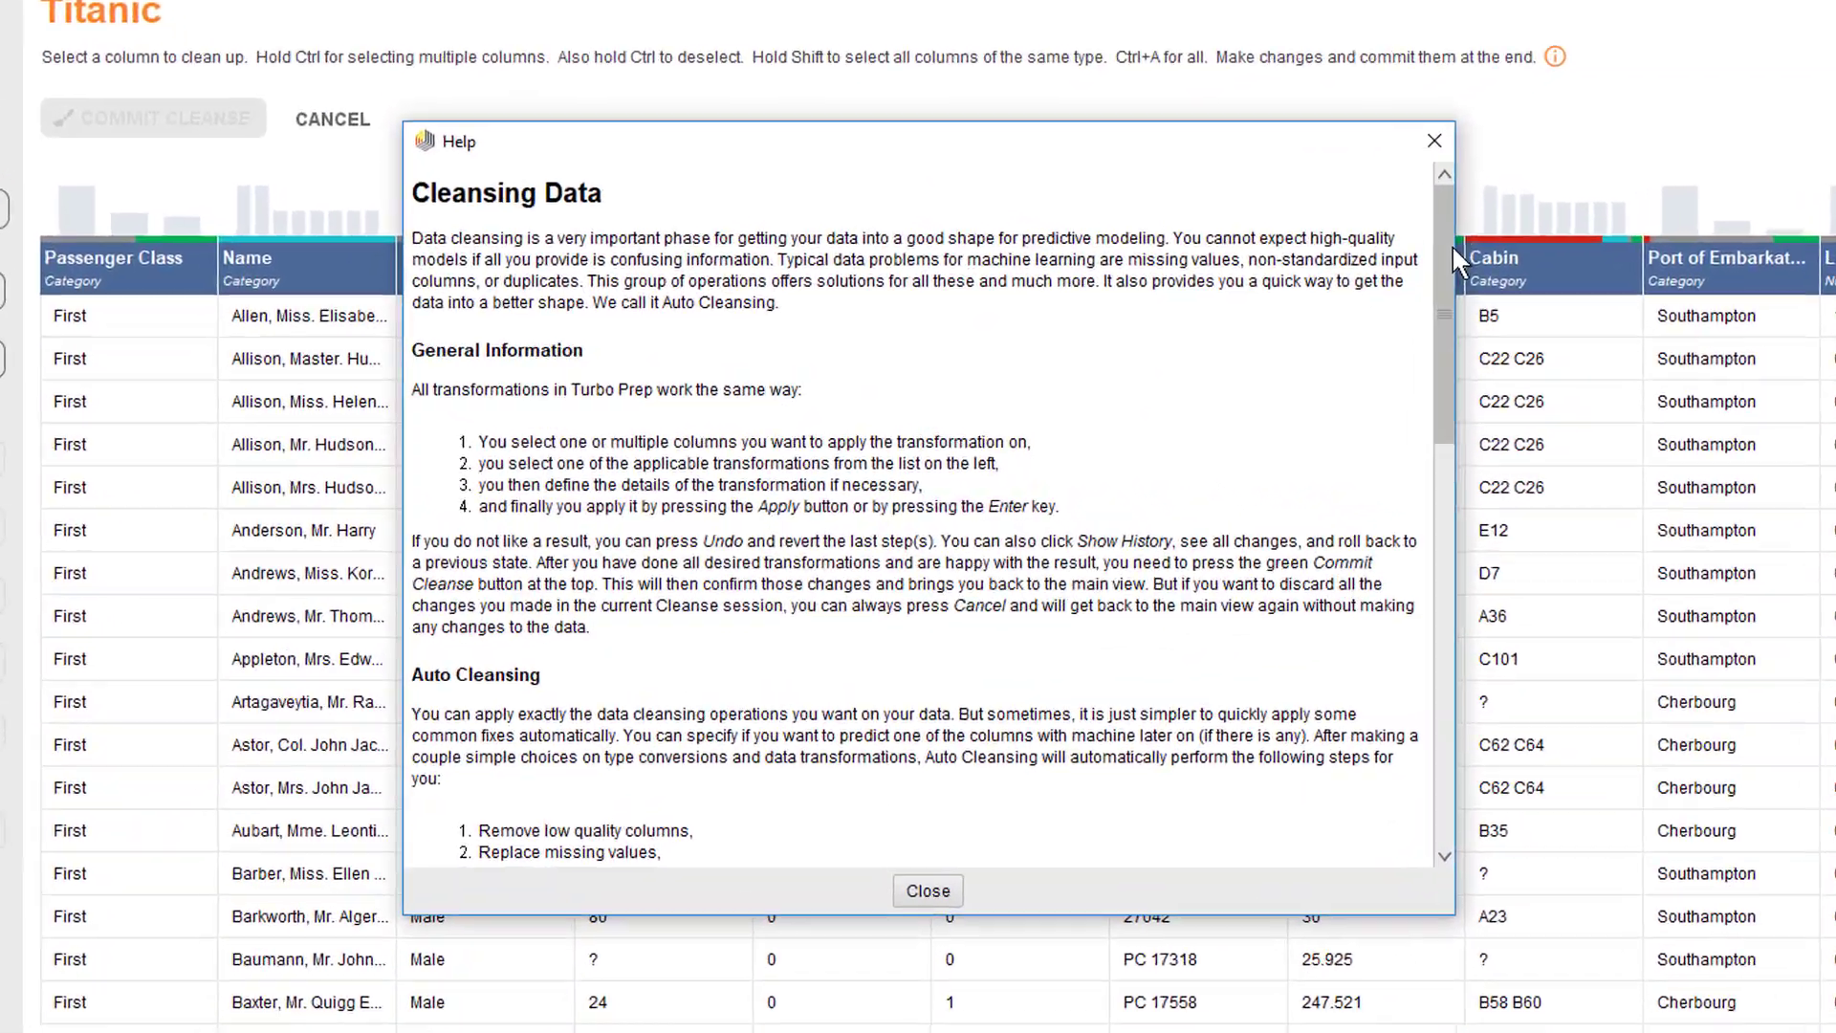
scroll(1307, 362, down, 5)
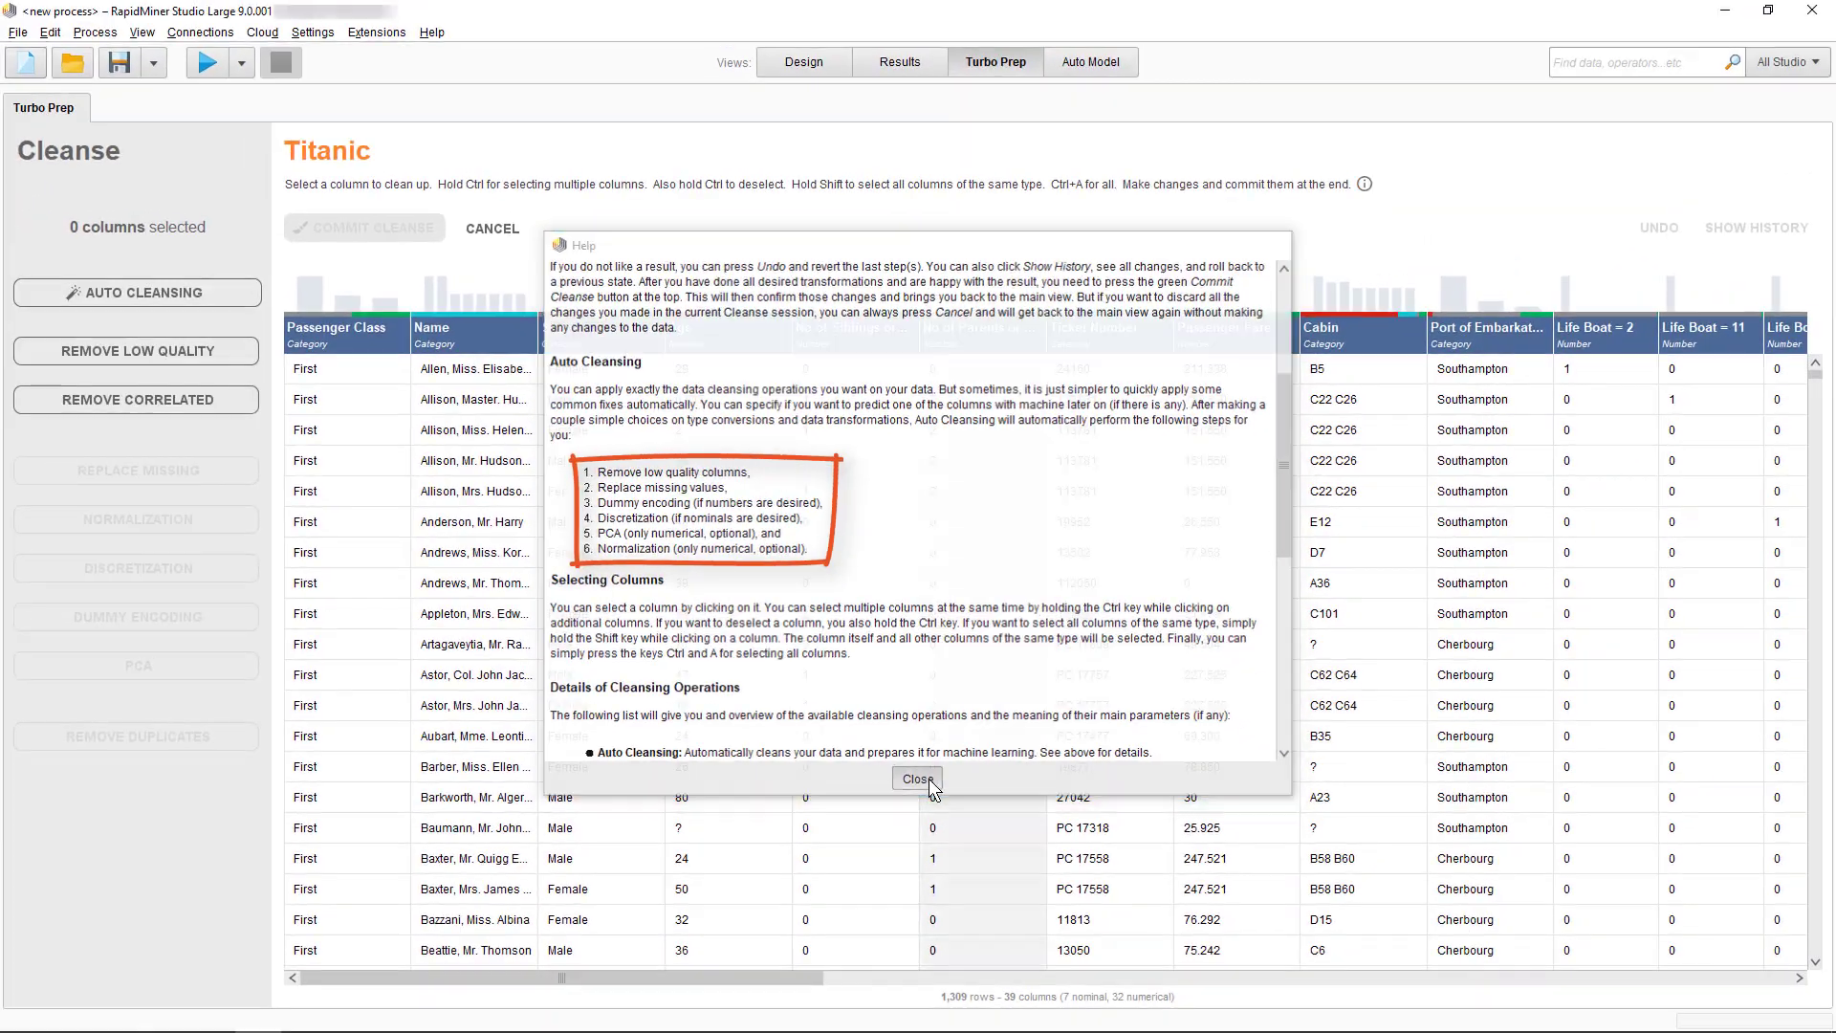
click(936, 979)
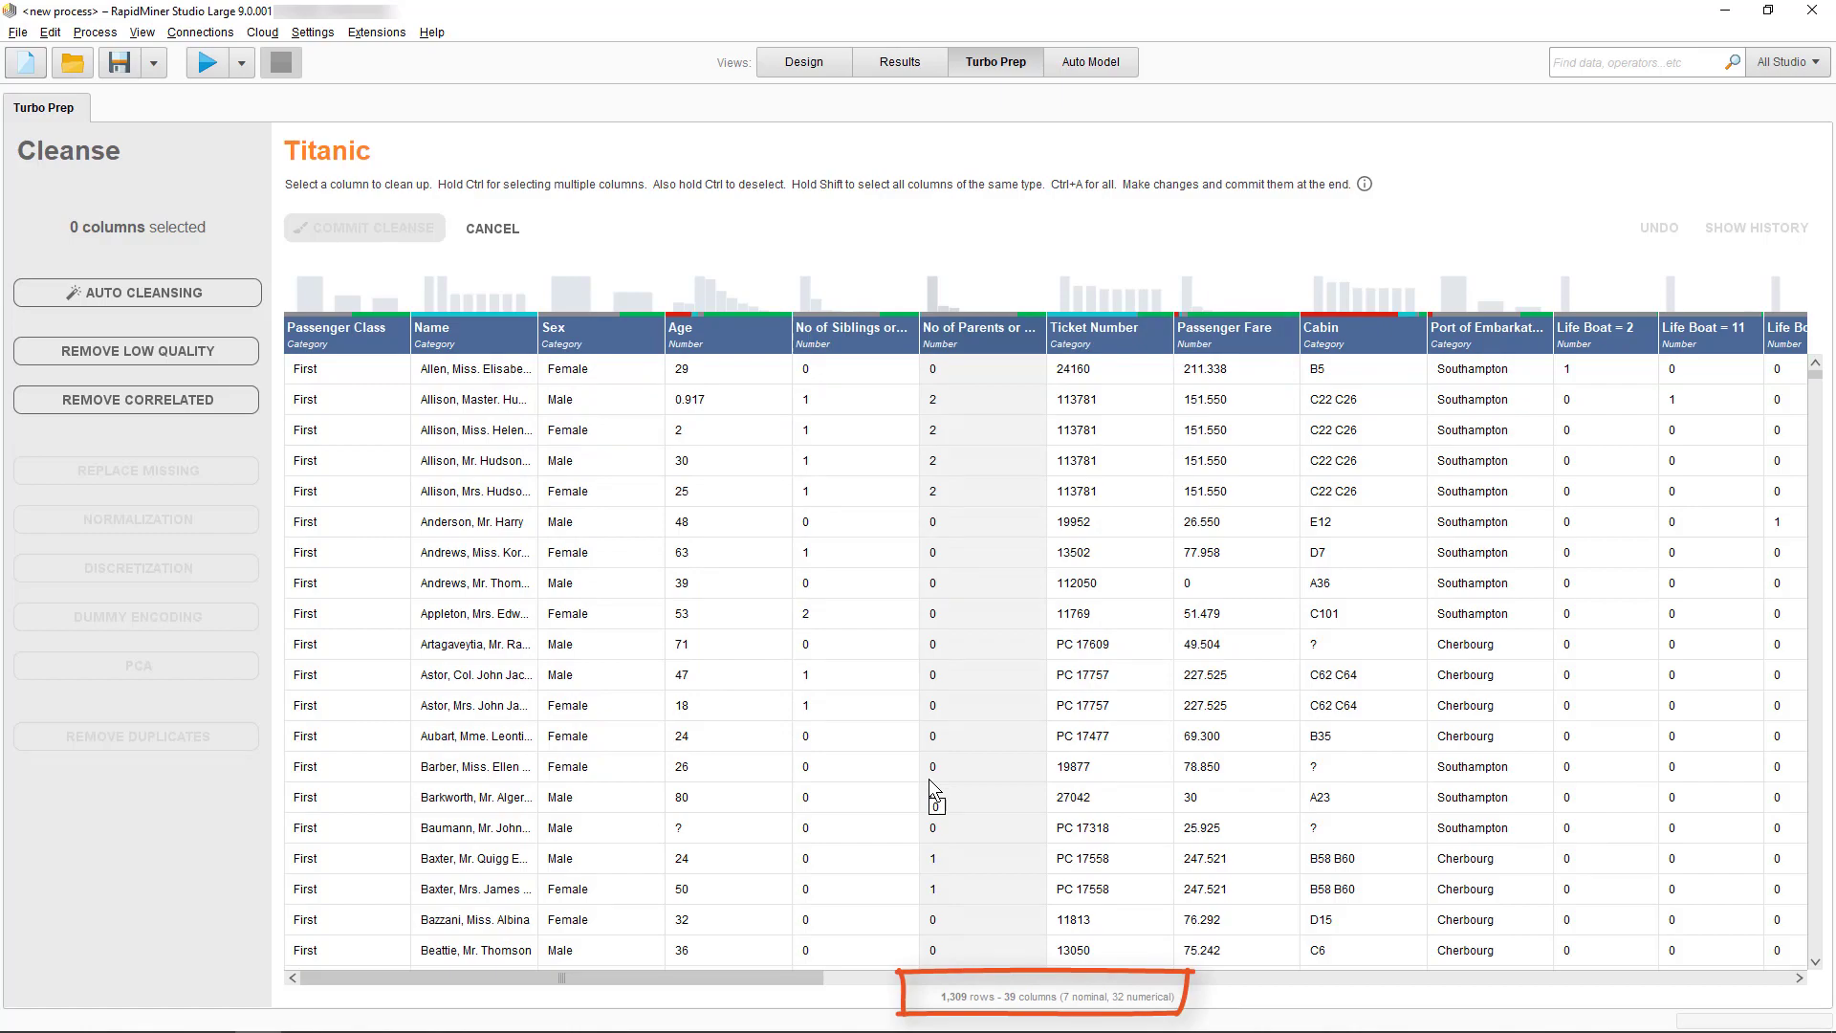
Launch Auto Cleansing and choose Survived as the column to predict
click(144, 294)
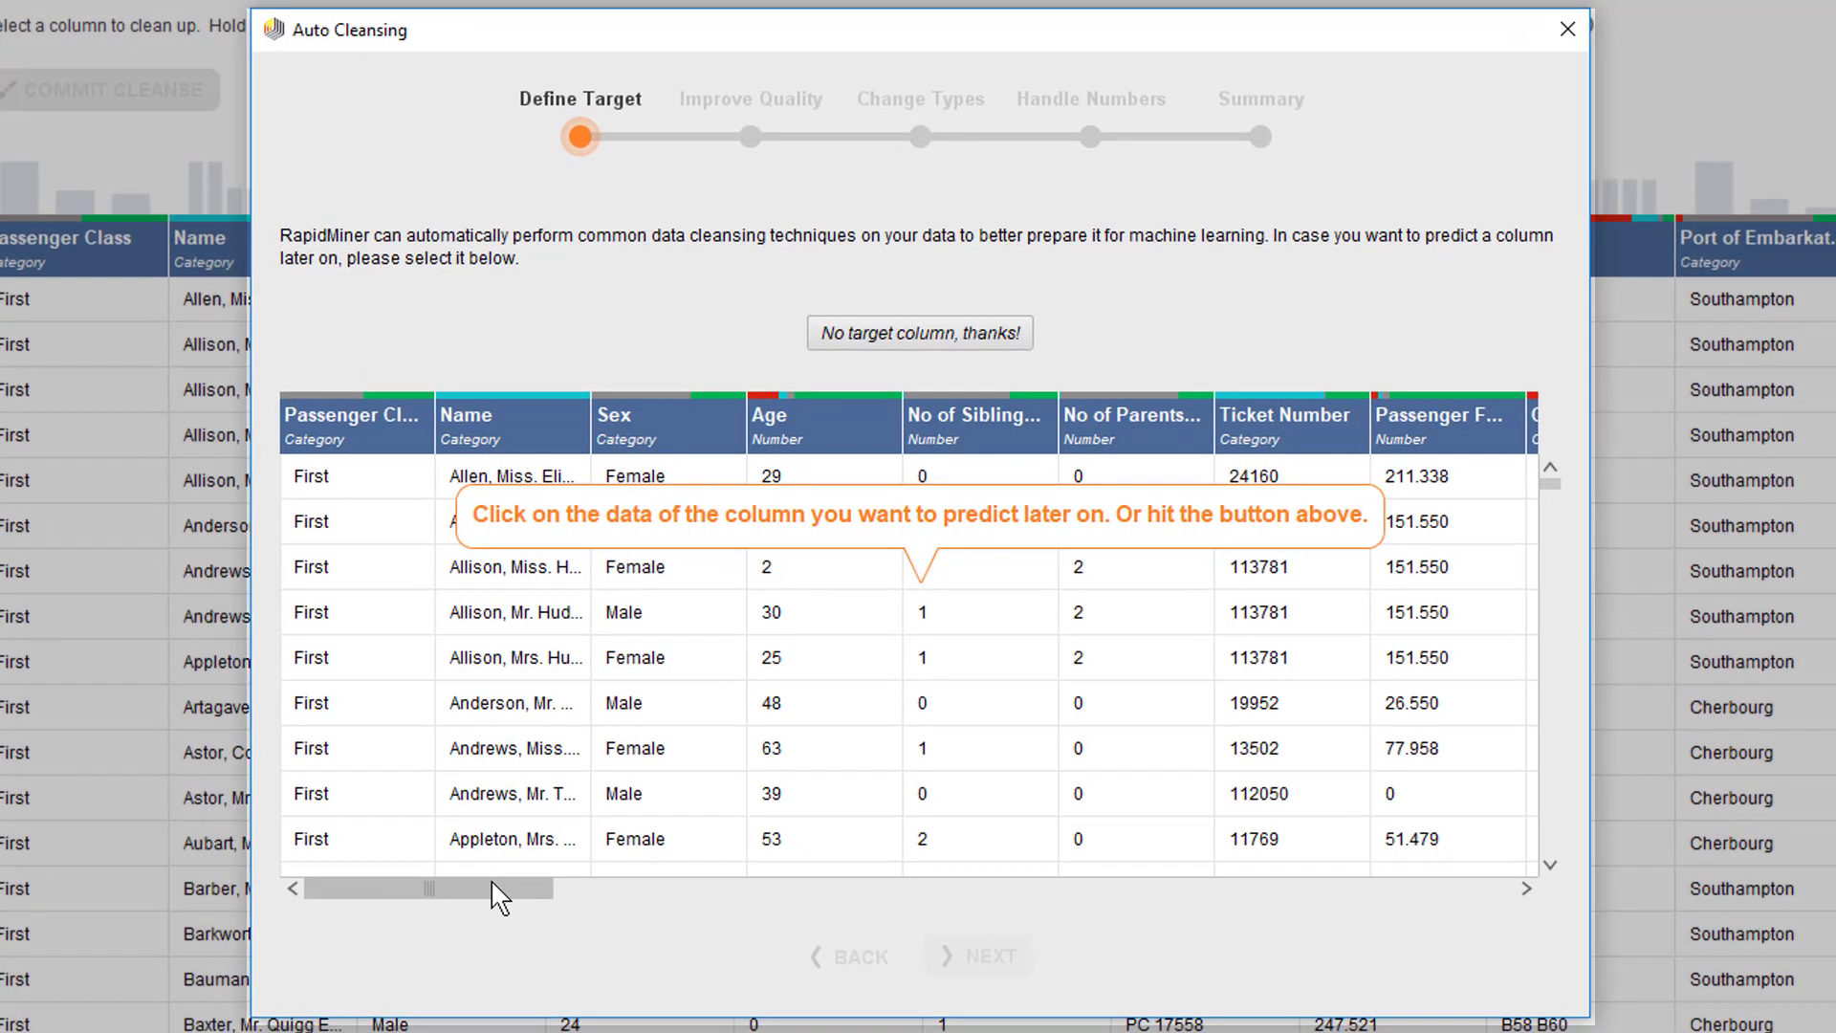
drag(627, 766, 927, 771)
drag(932, 894, 1524, 906)
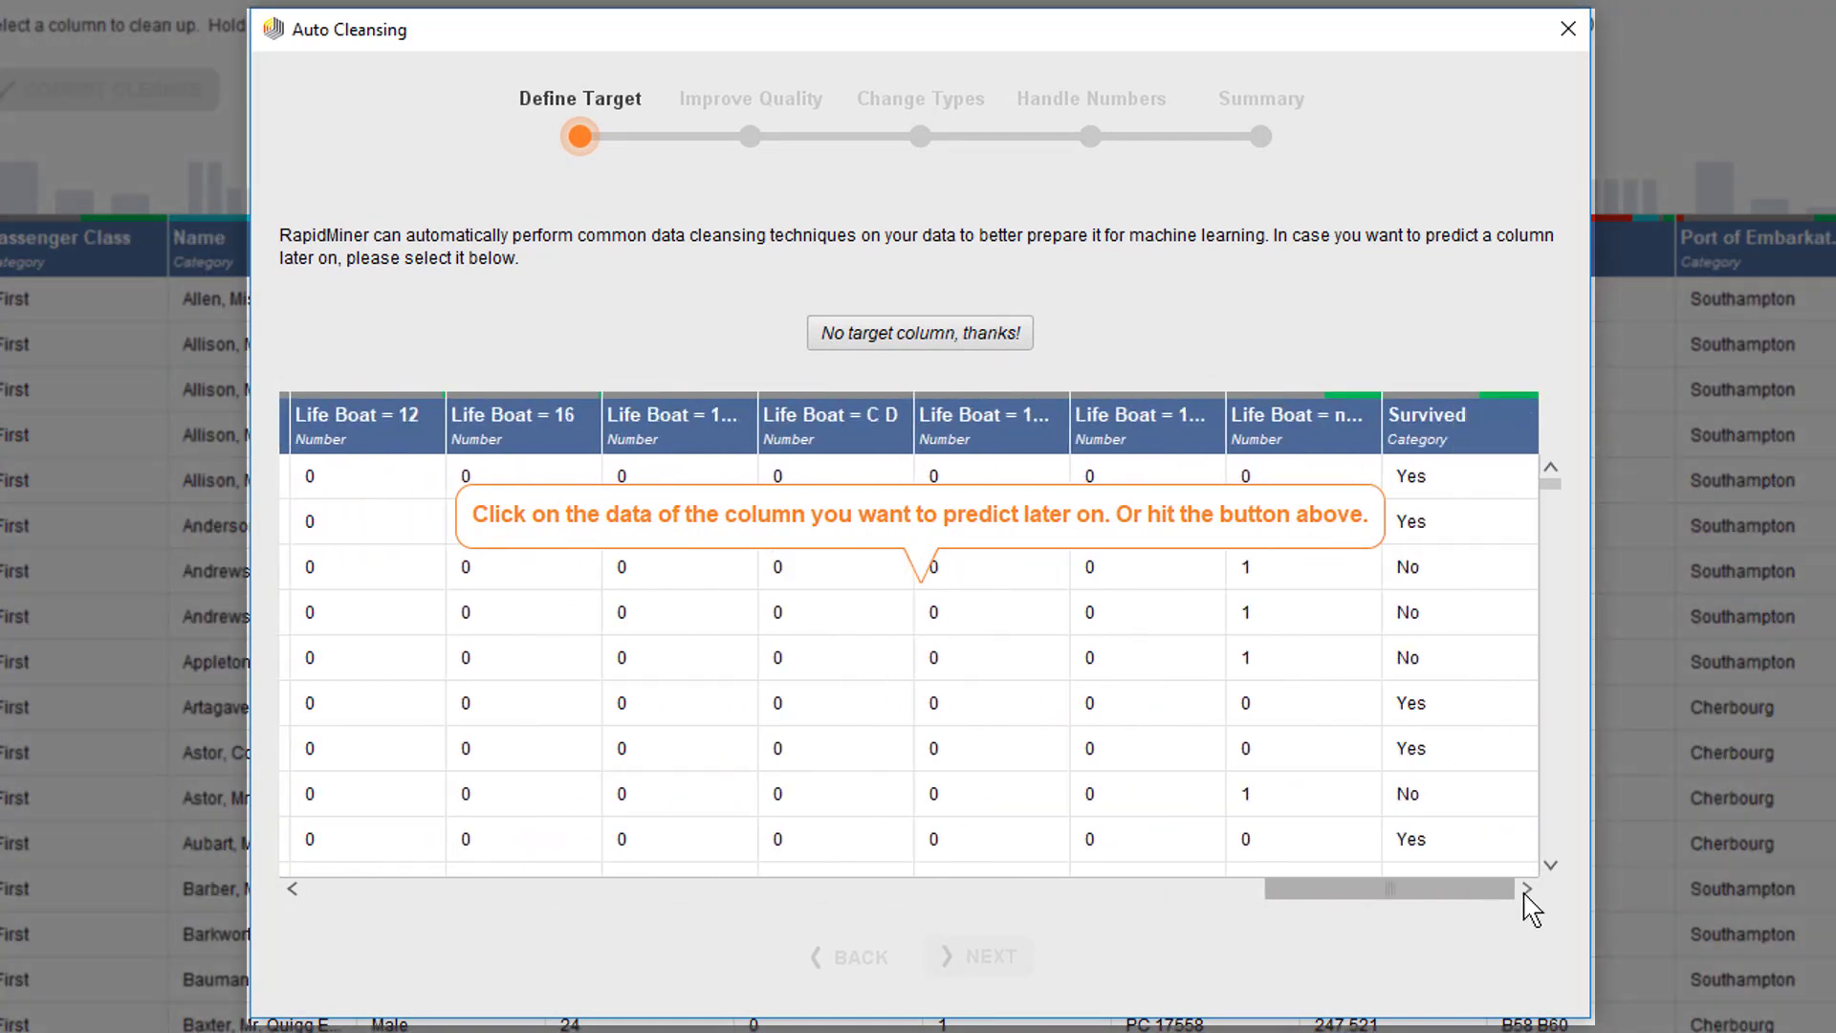
click(1506, 627)
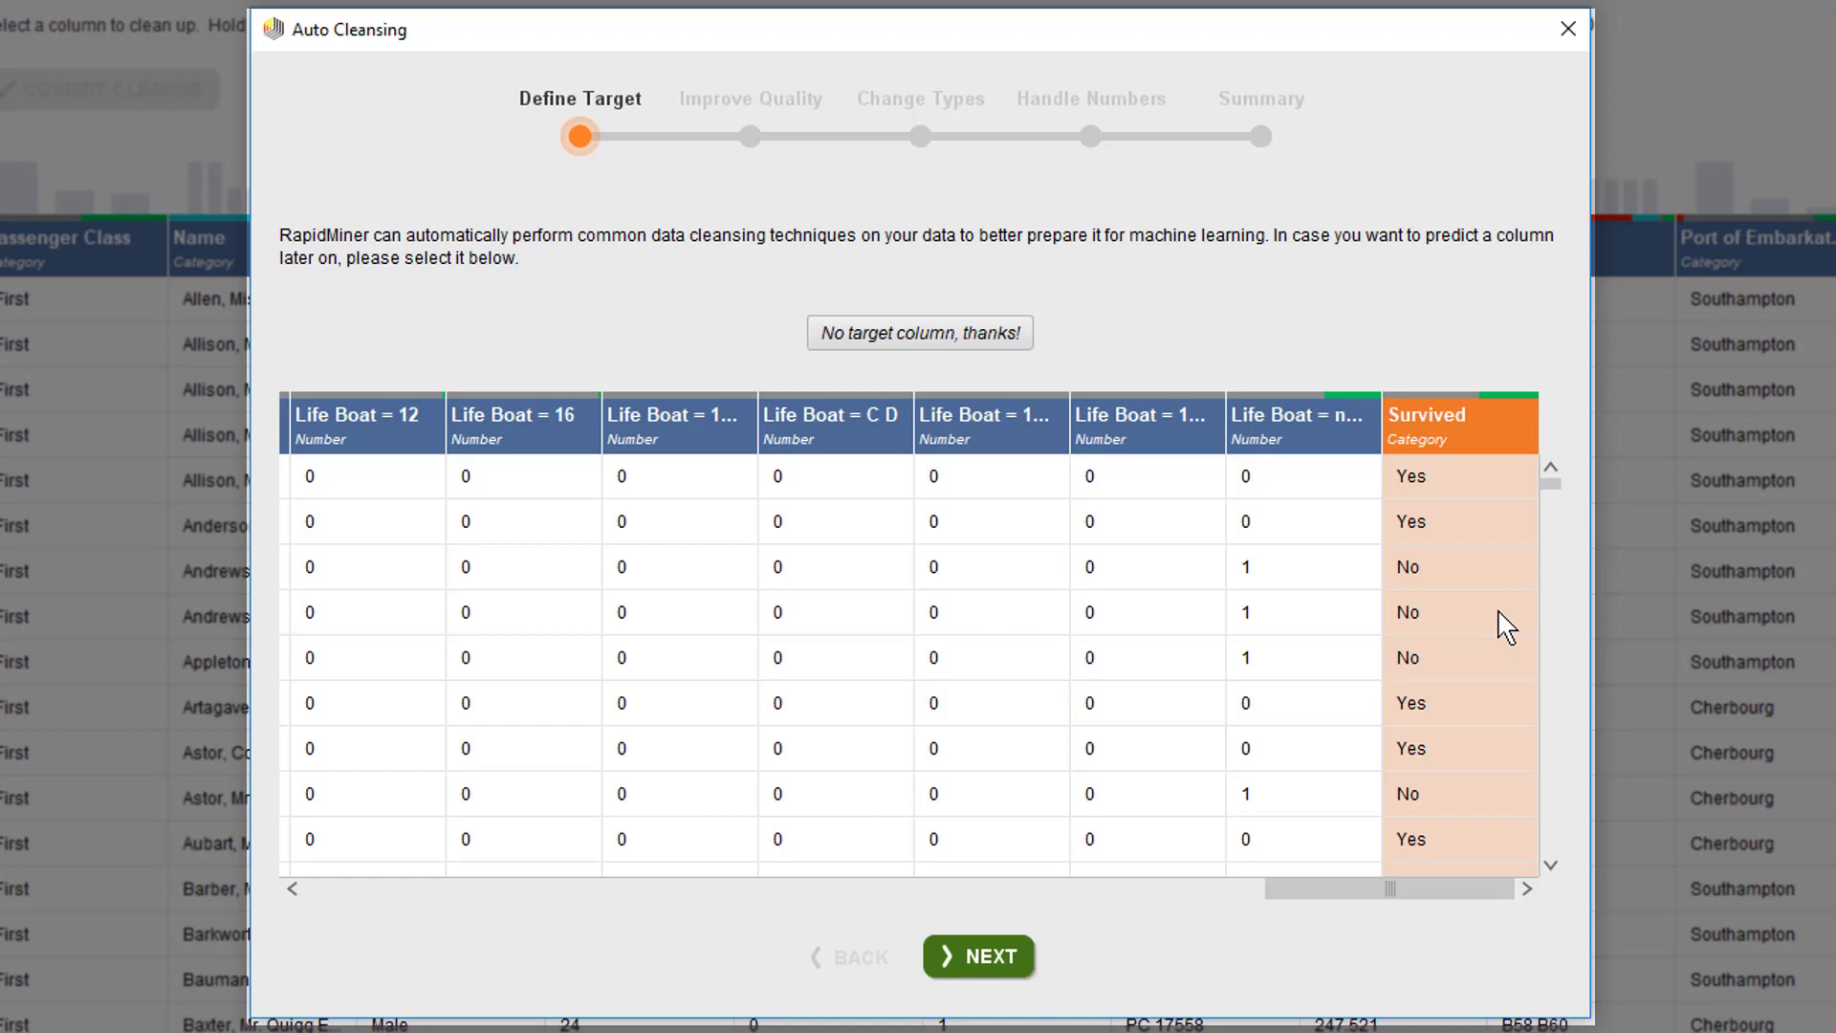
Go to Improve Quality and inspect flagged columns like Name, Ticket Number and Life Boat = none
click(1002, 964)
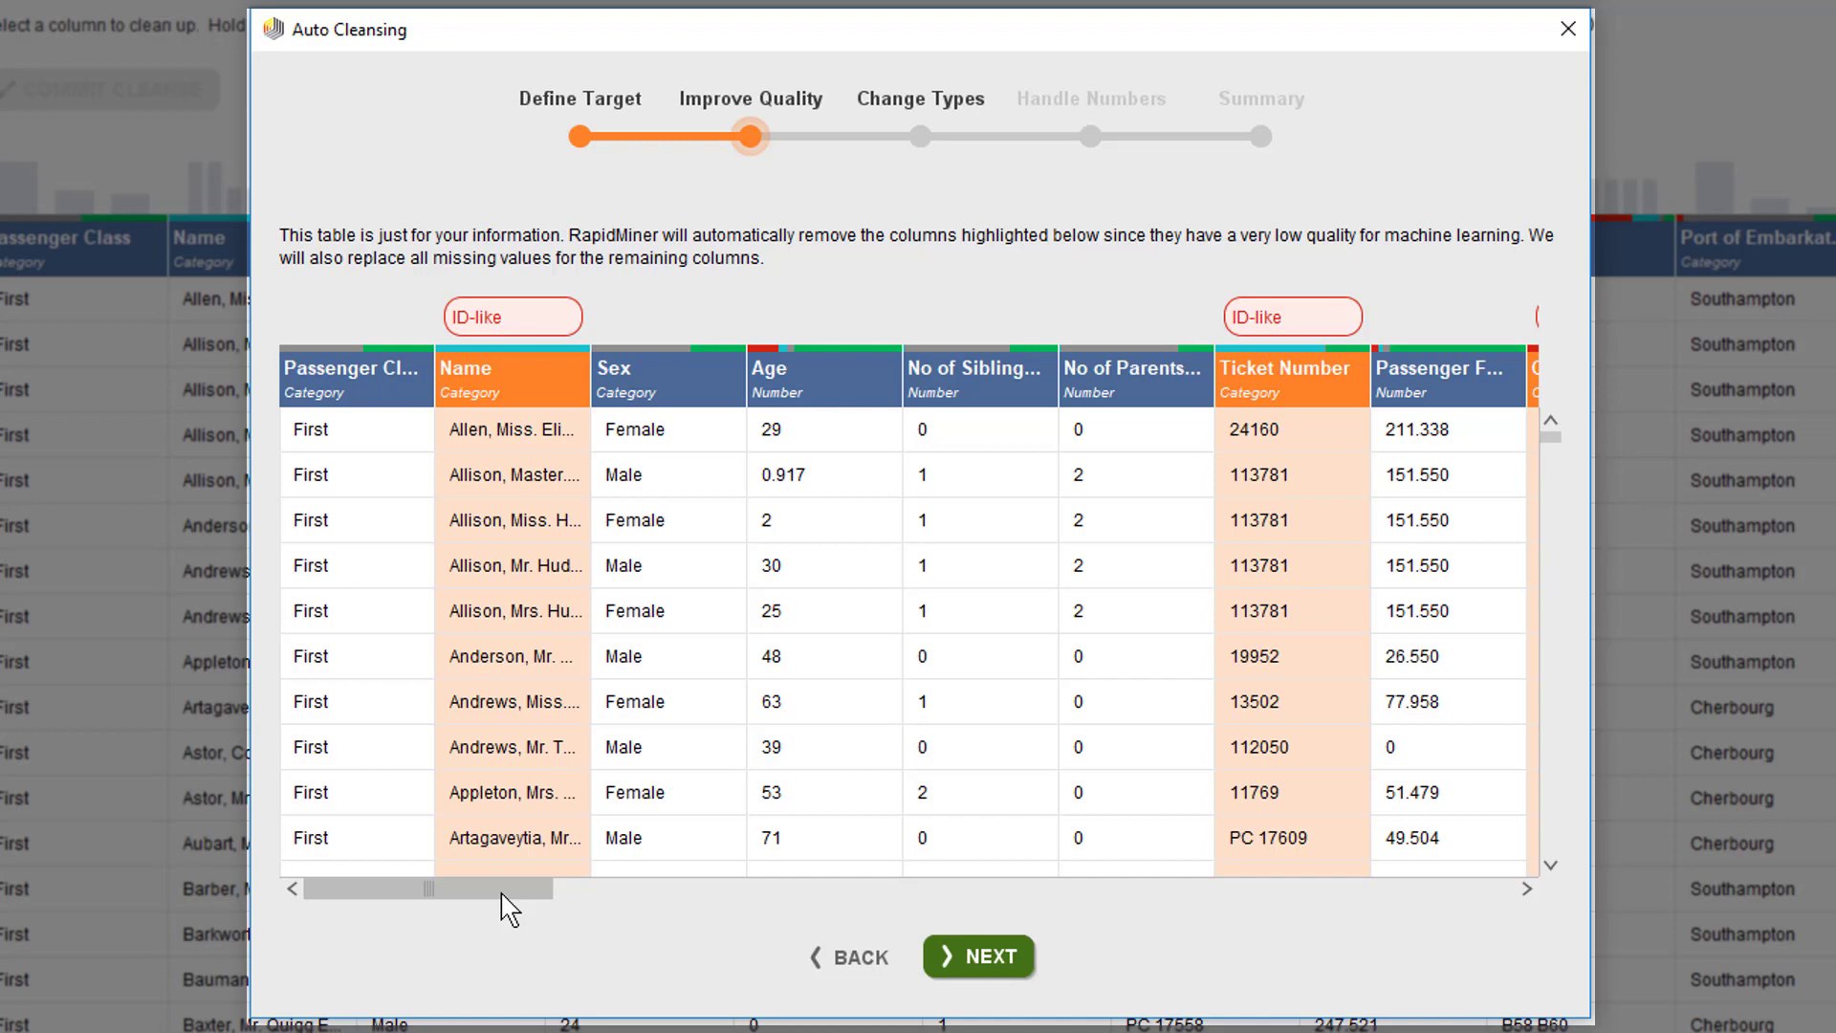
drag(501, 895, 1514, 851)
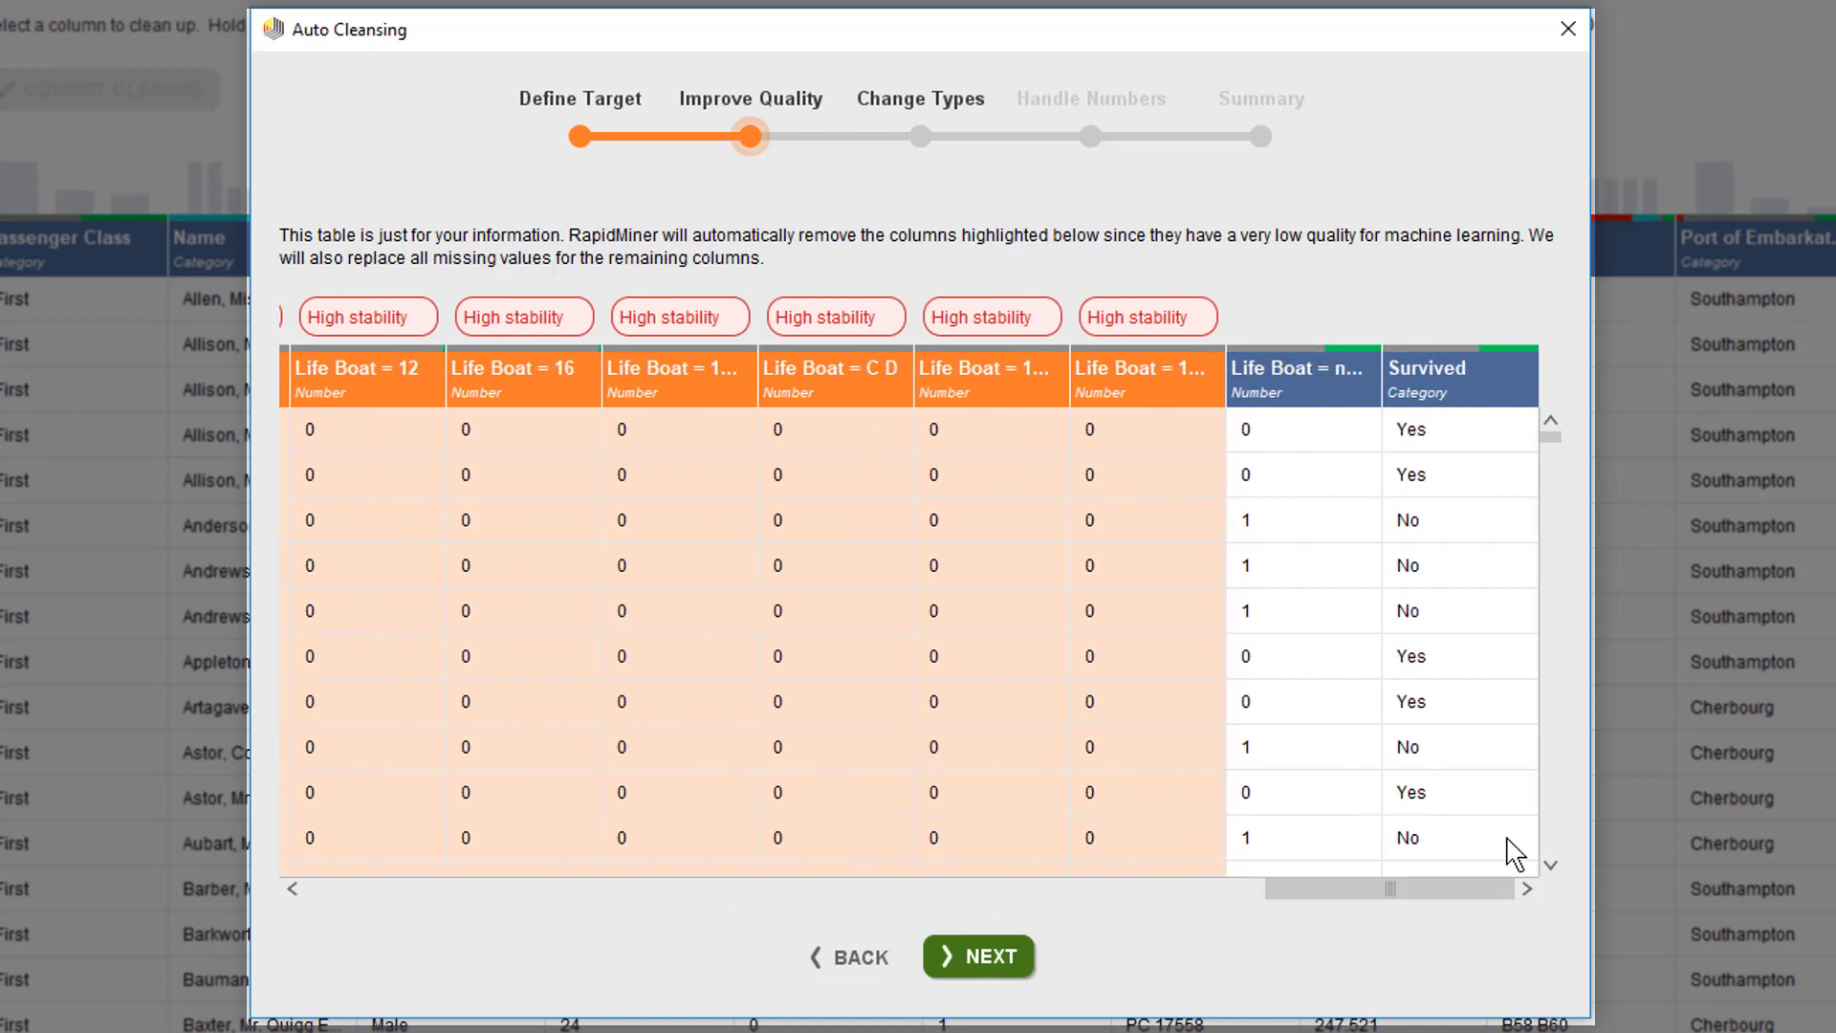
drag(1226, 368, 1156, 365)
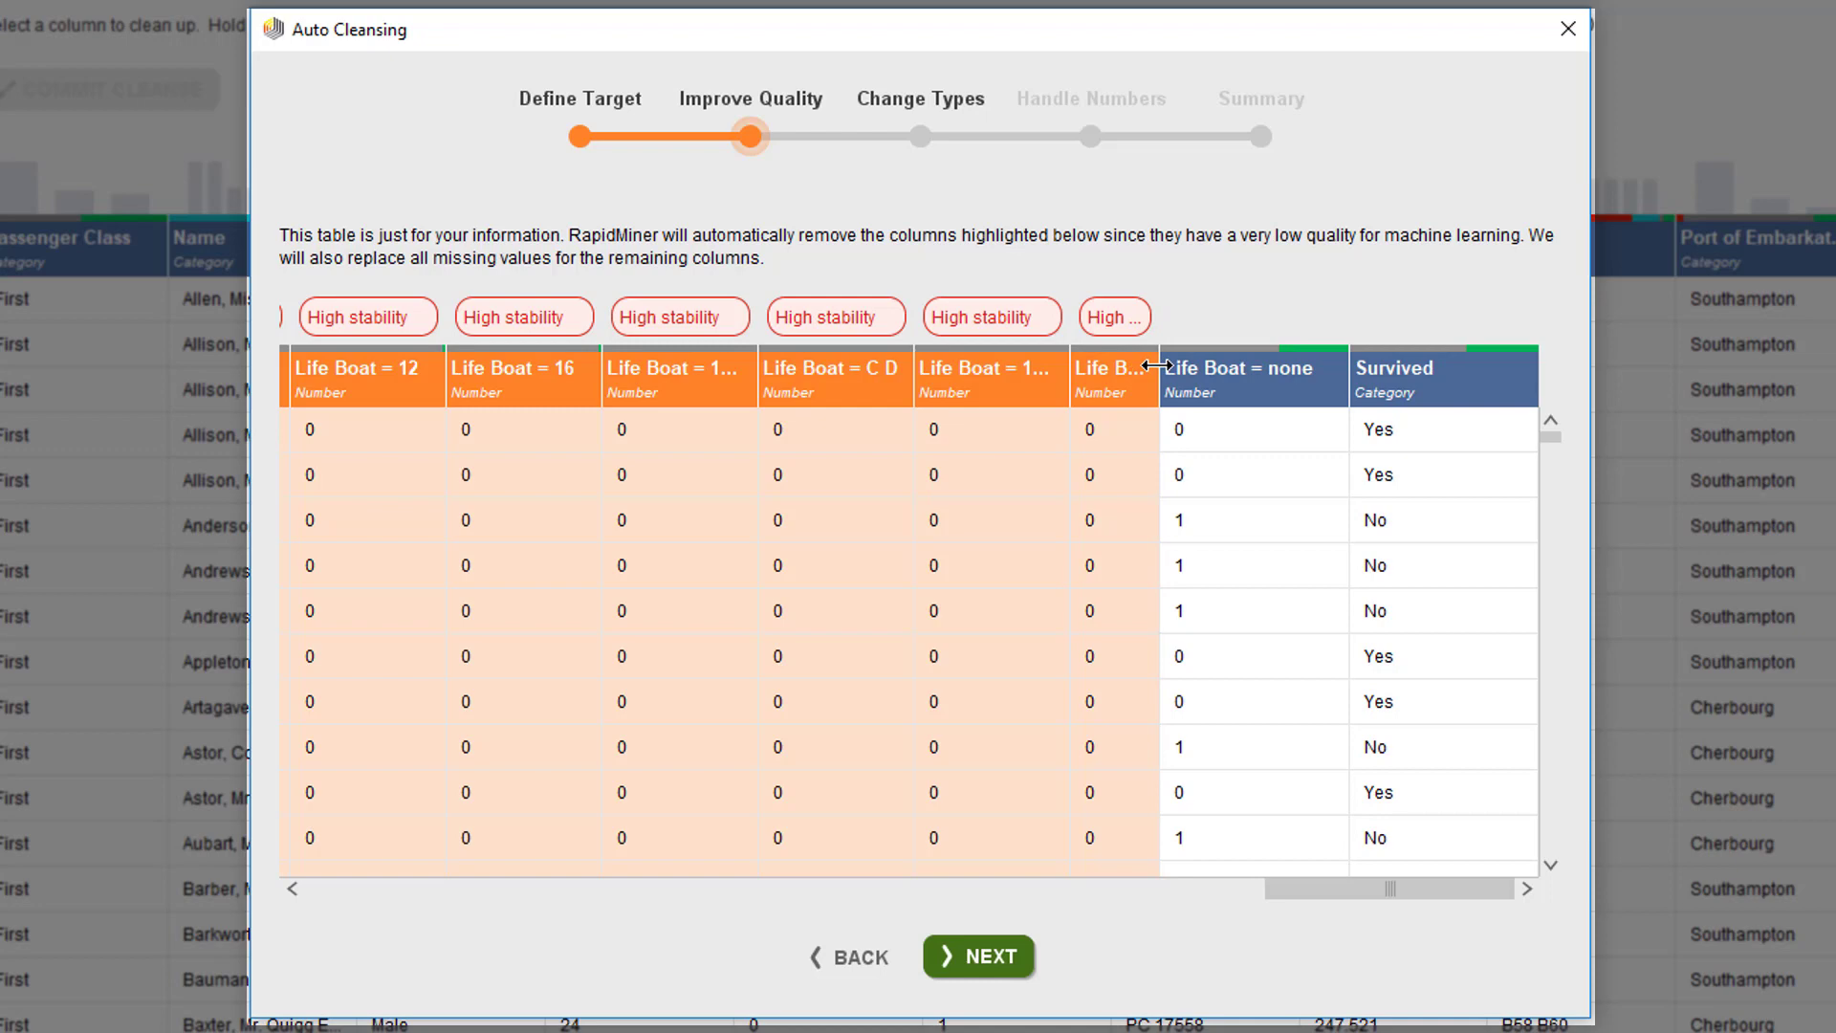
Leave the Auto Cleansing desired column type as Keep original
click(1007, 946)
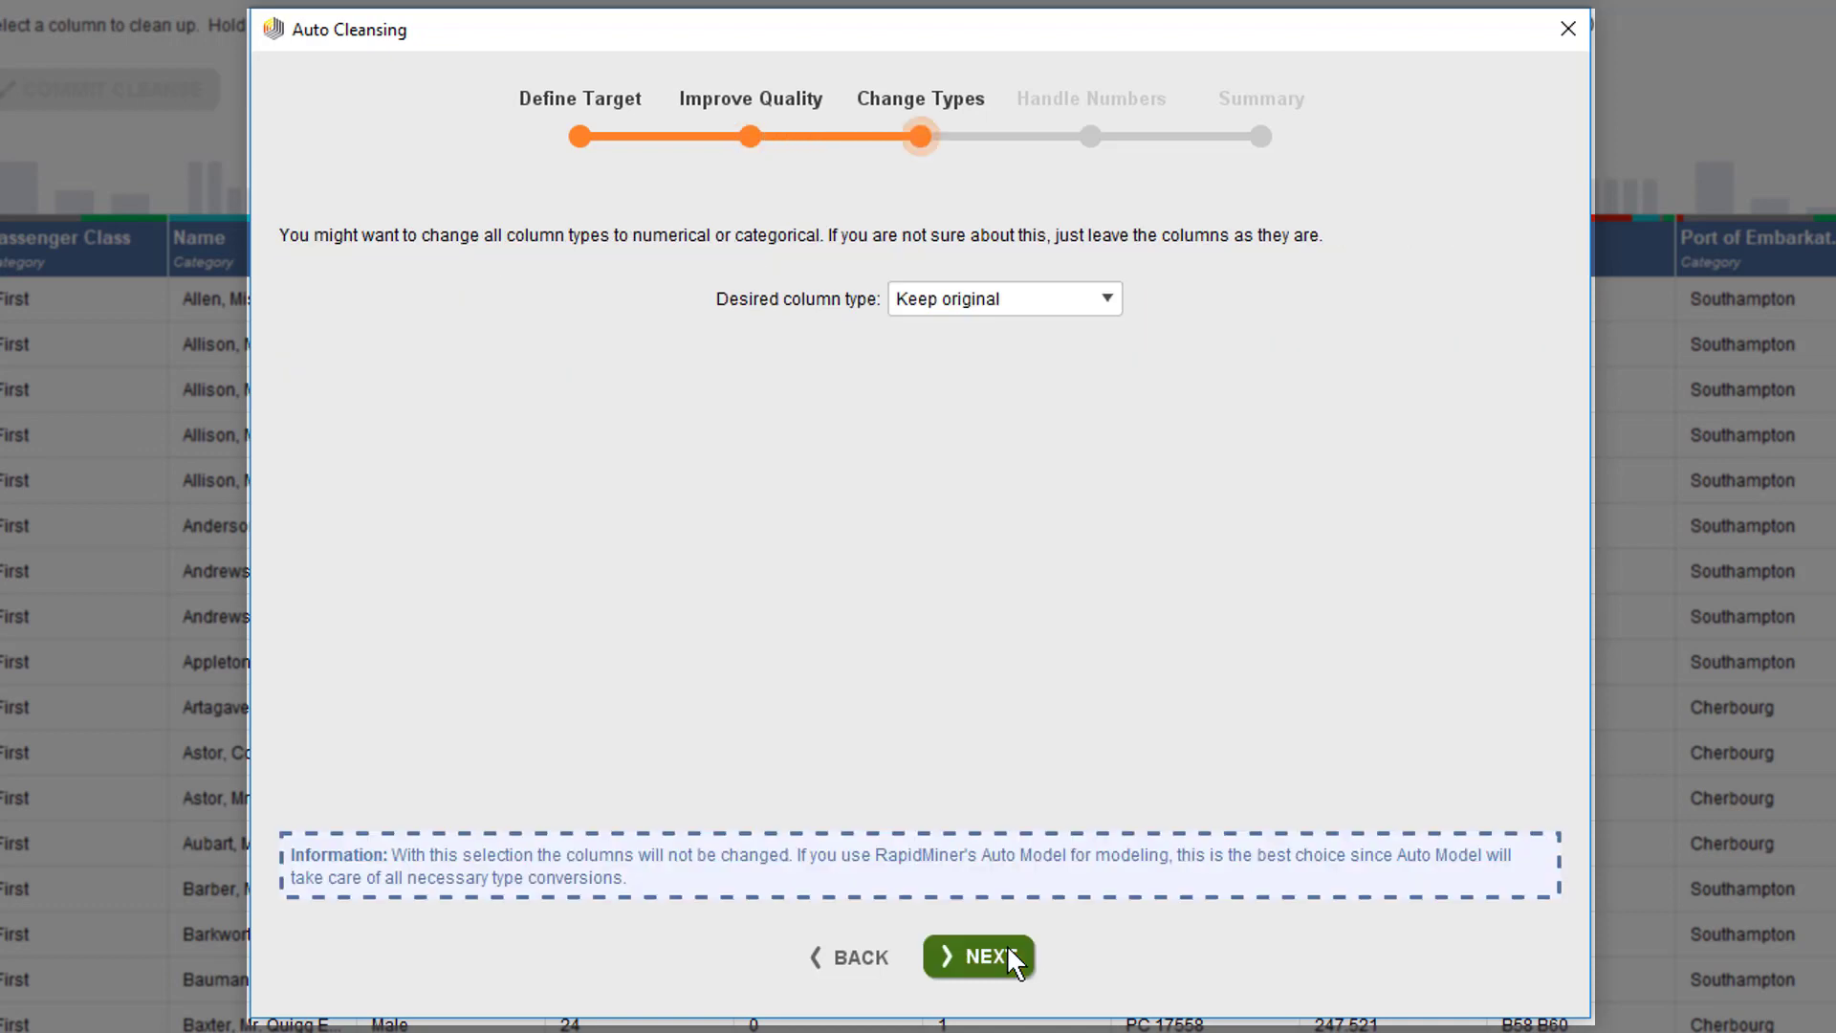
click(1006, 304)
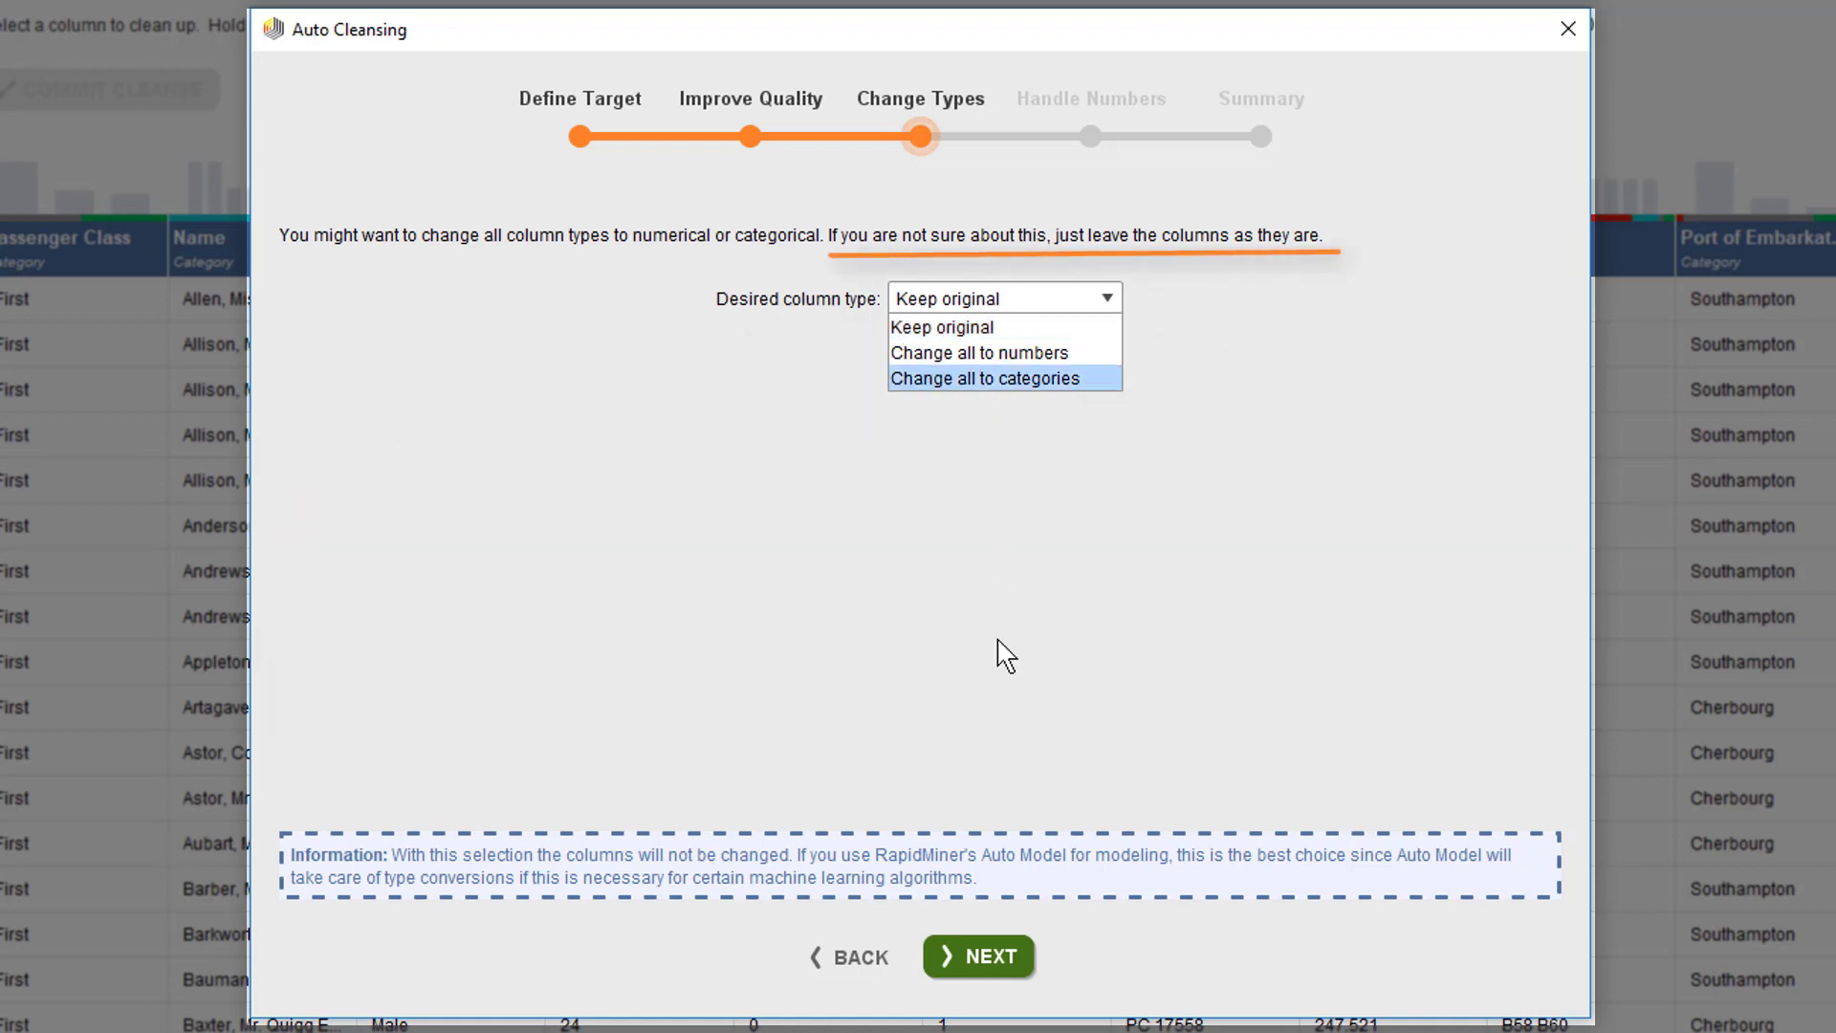
click(979, 956)
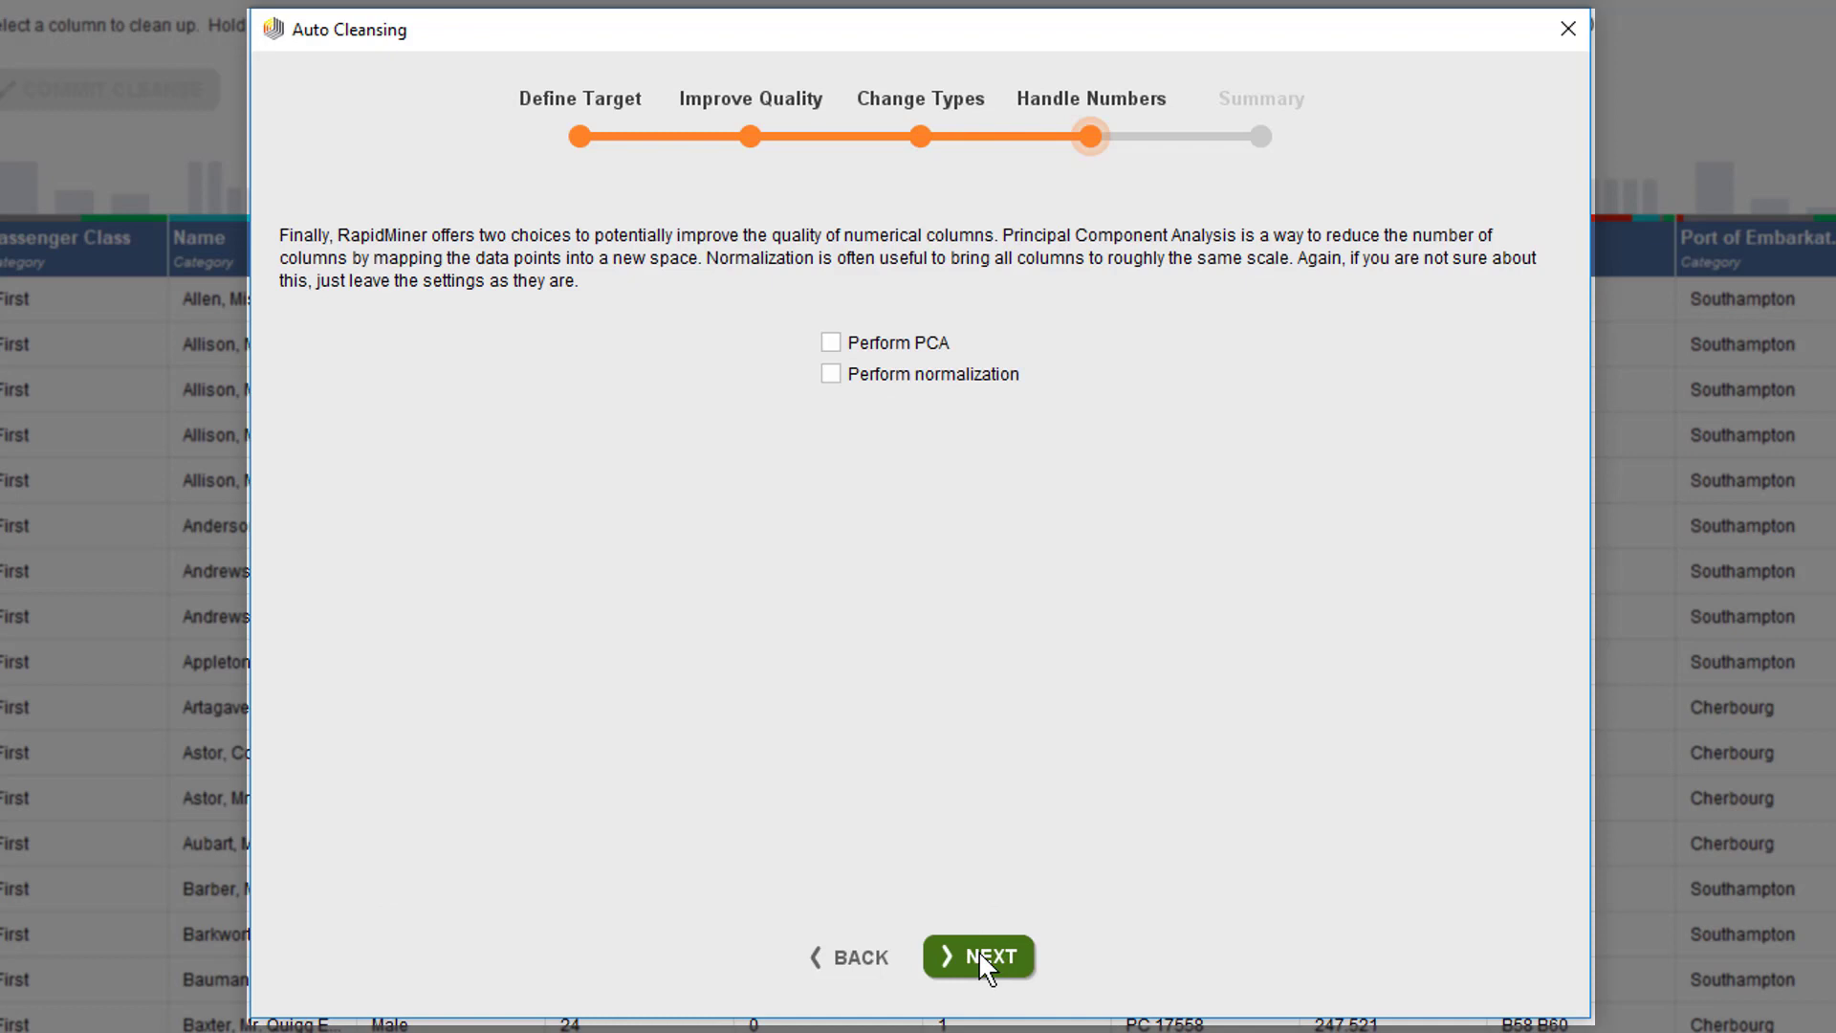
Leave PCA and normalization unchecked and apply the automatic cleansing to Titanic
click(830, 374)
click(830, 344)
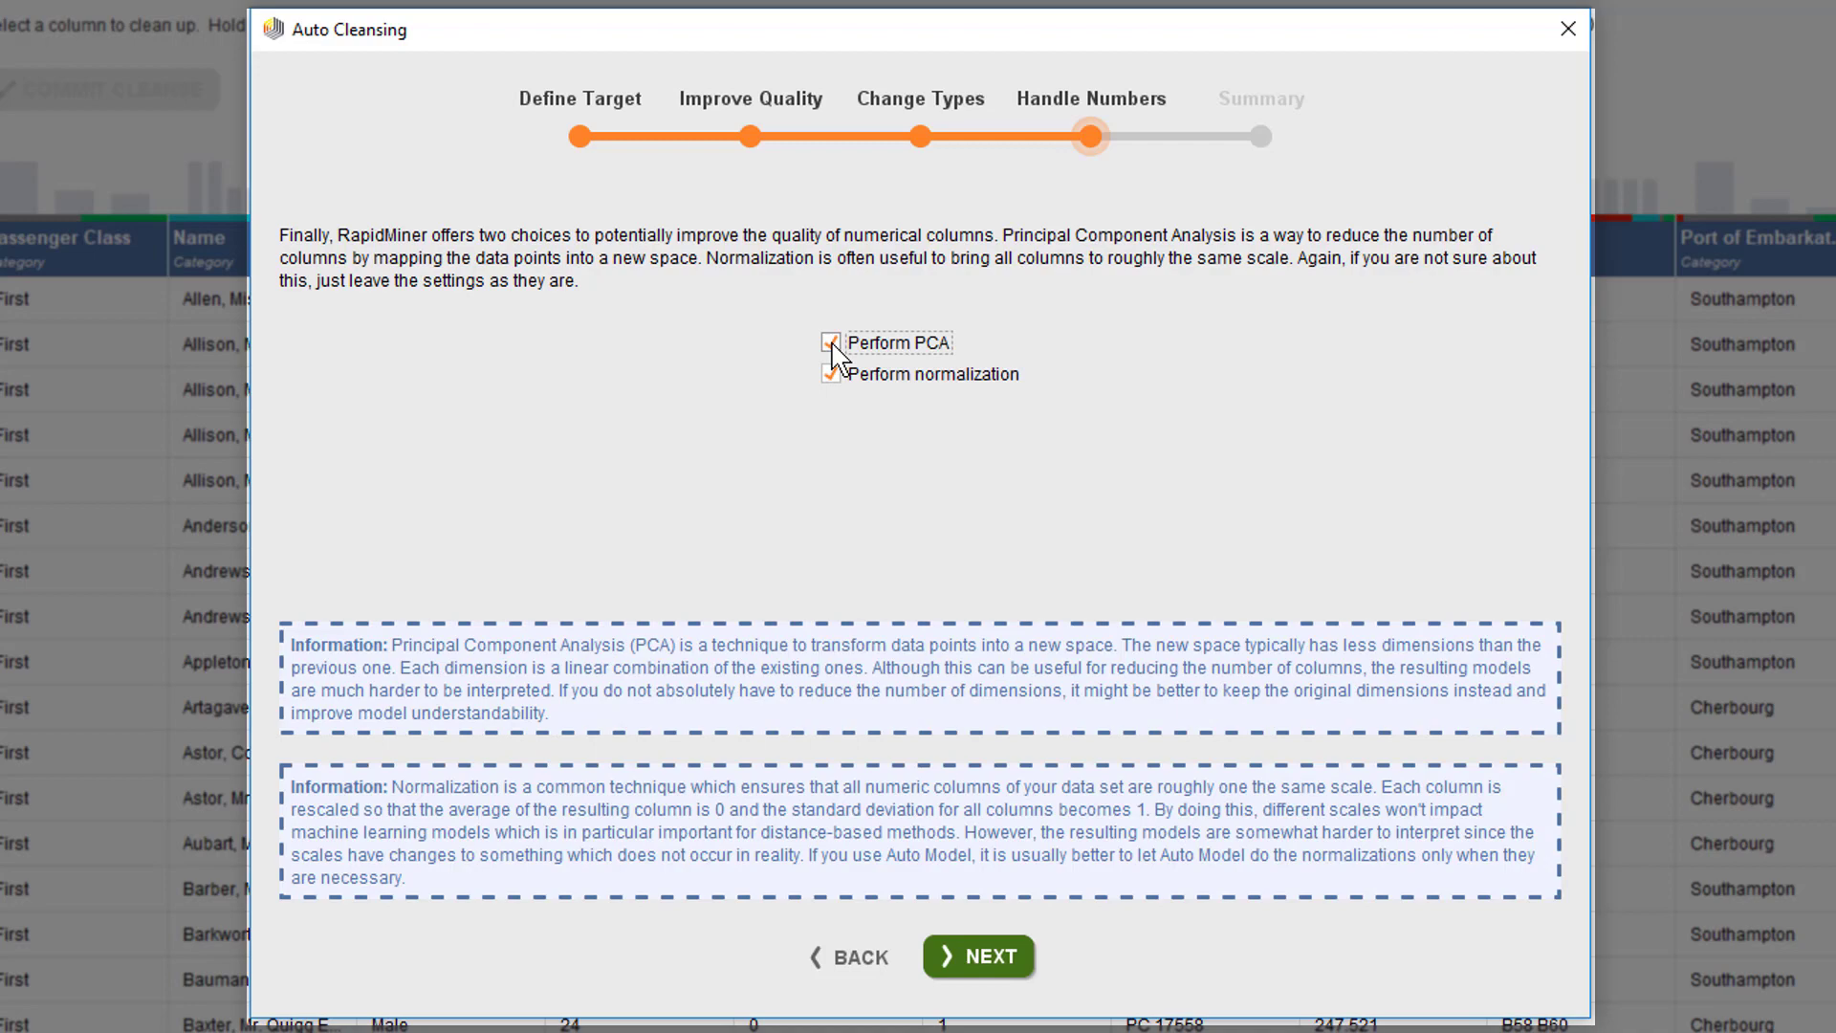
click(830, 343)
click(830, 374)
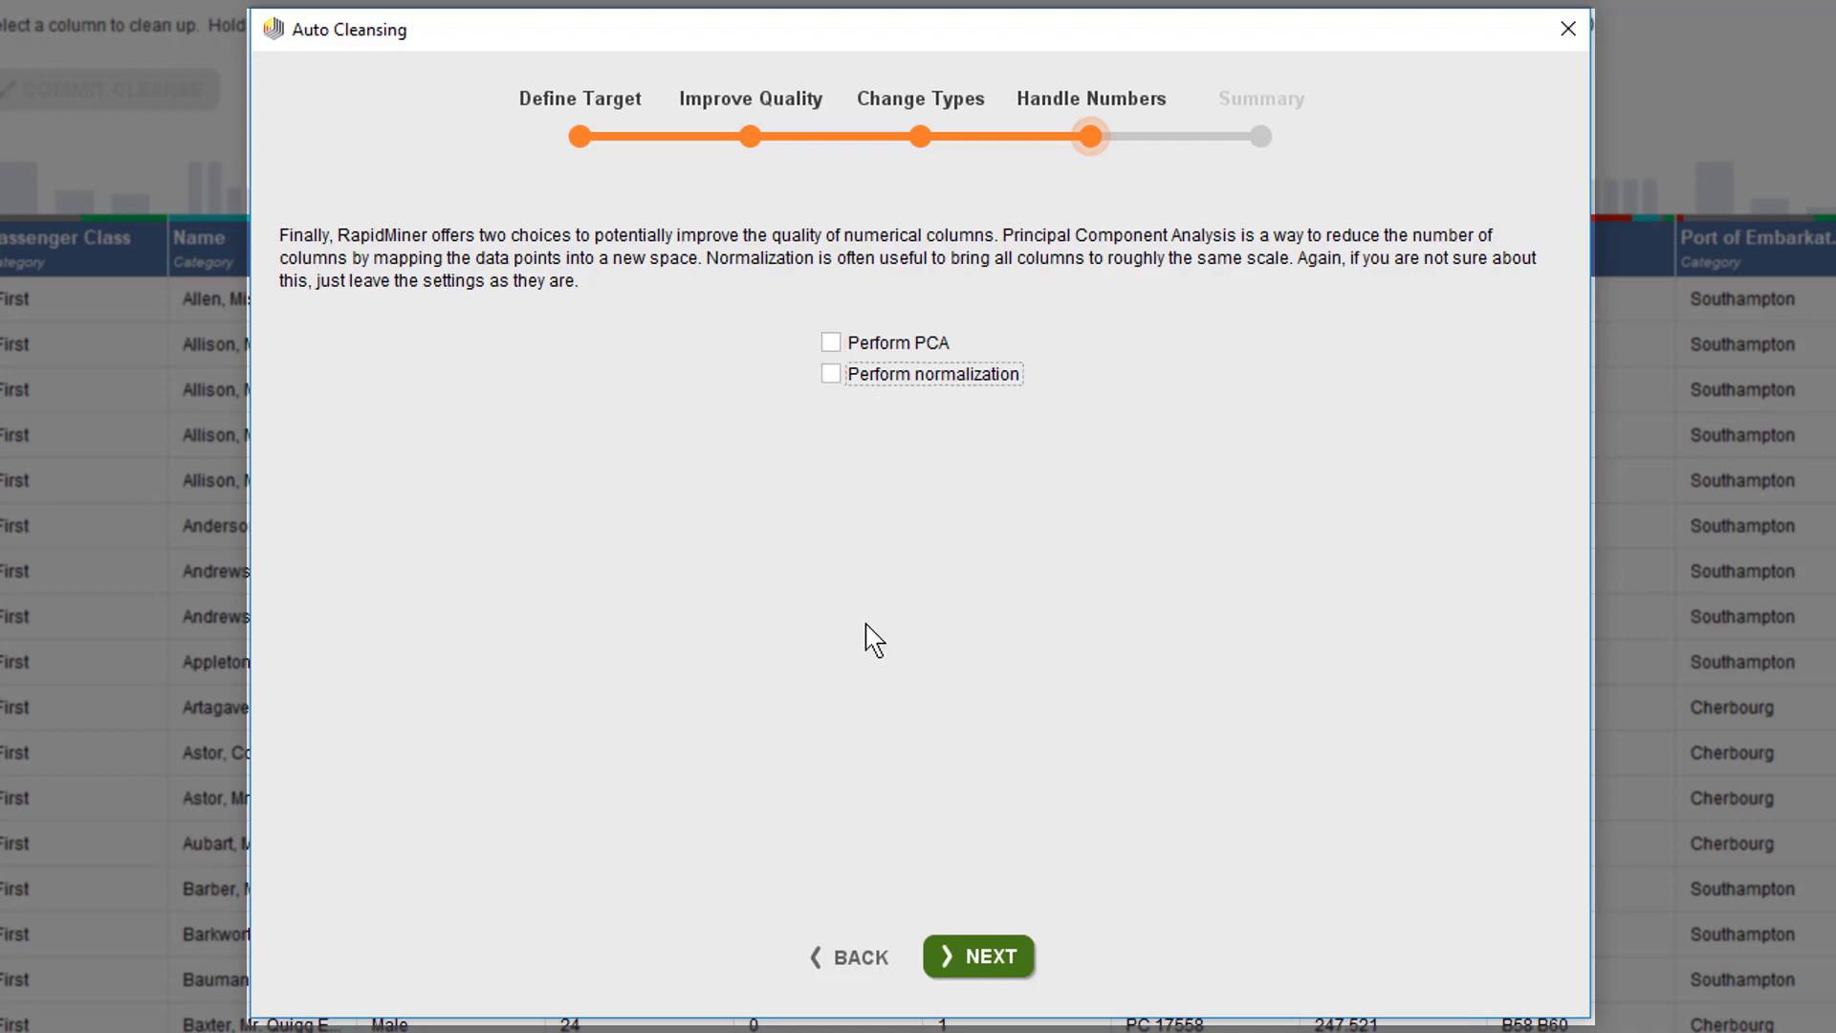
click(991, 957)
click(989, 954)
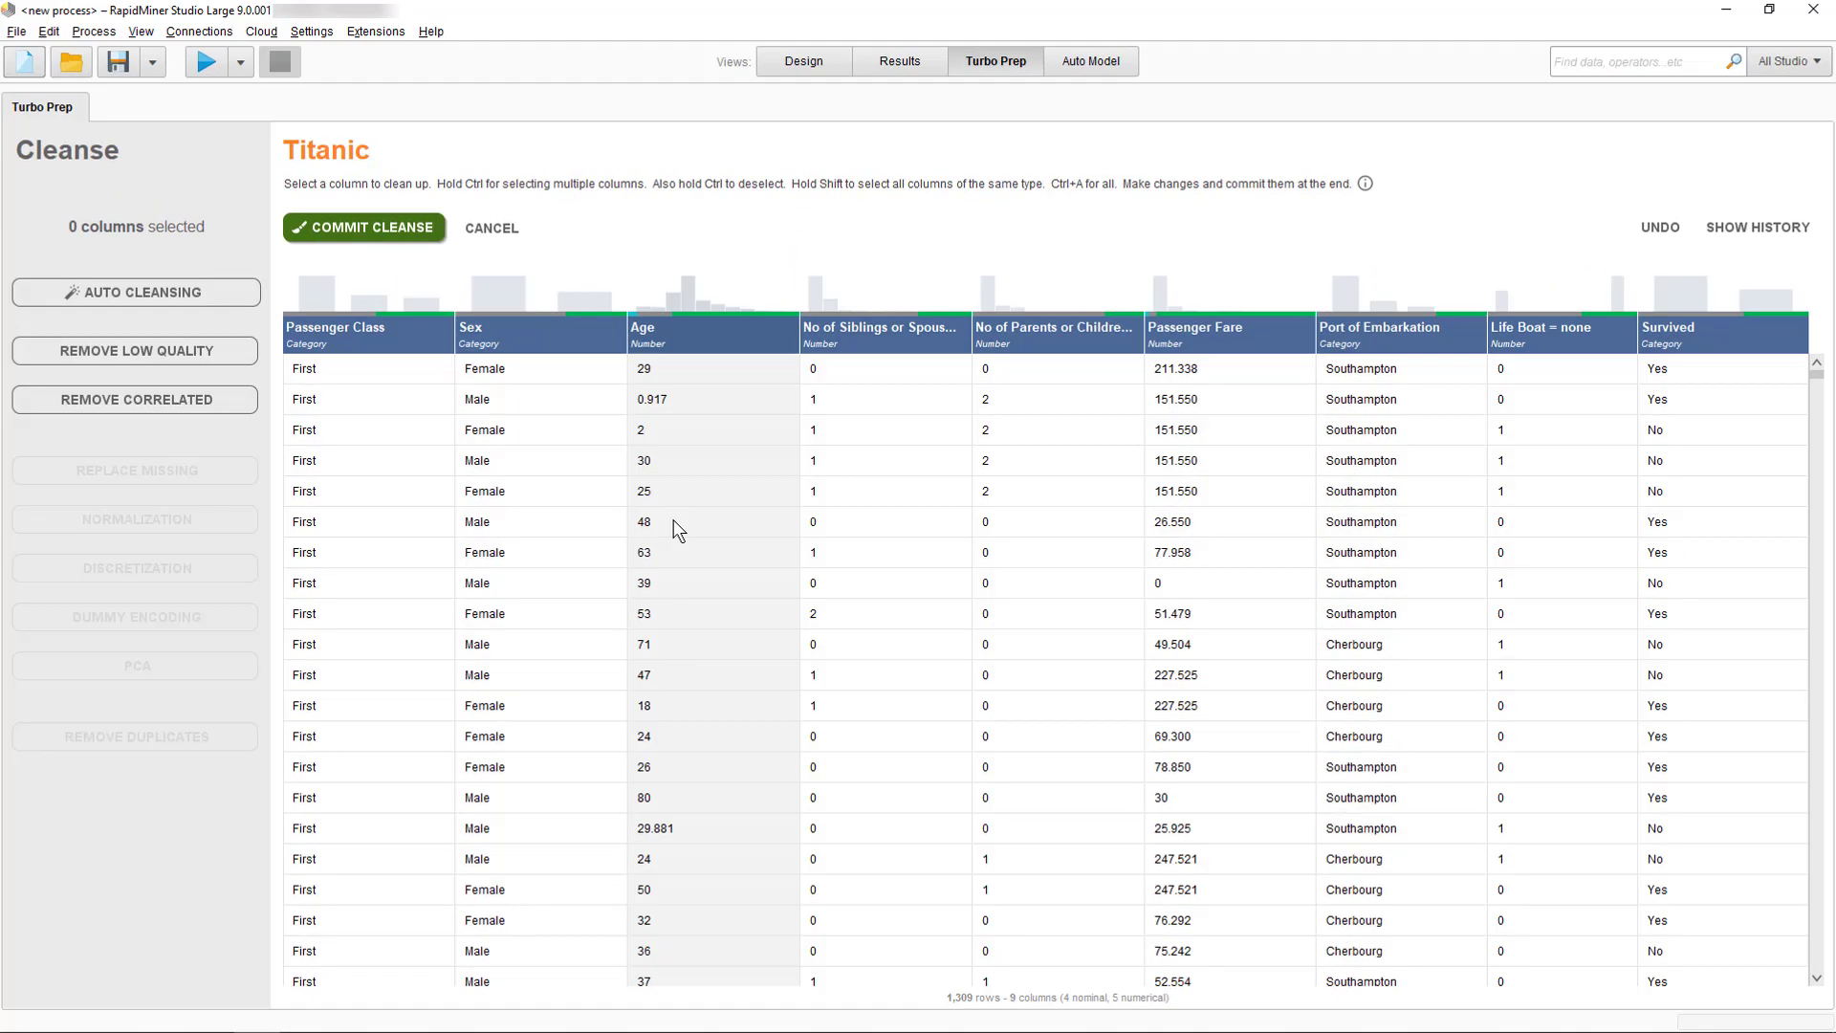
Commit the cleansed Titanic data and set up Auto Model to predict Survived
click(385, 232)
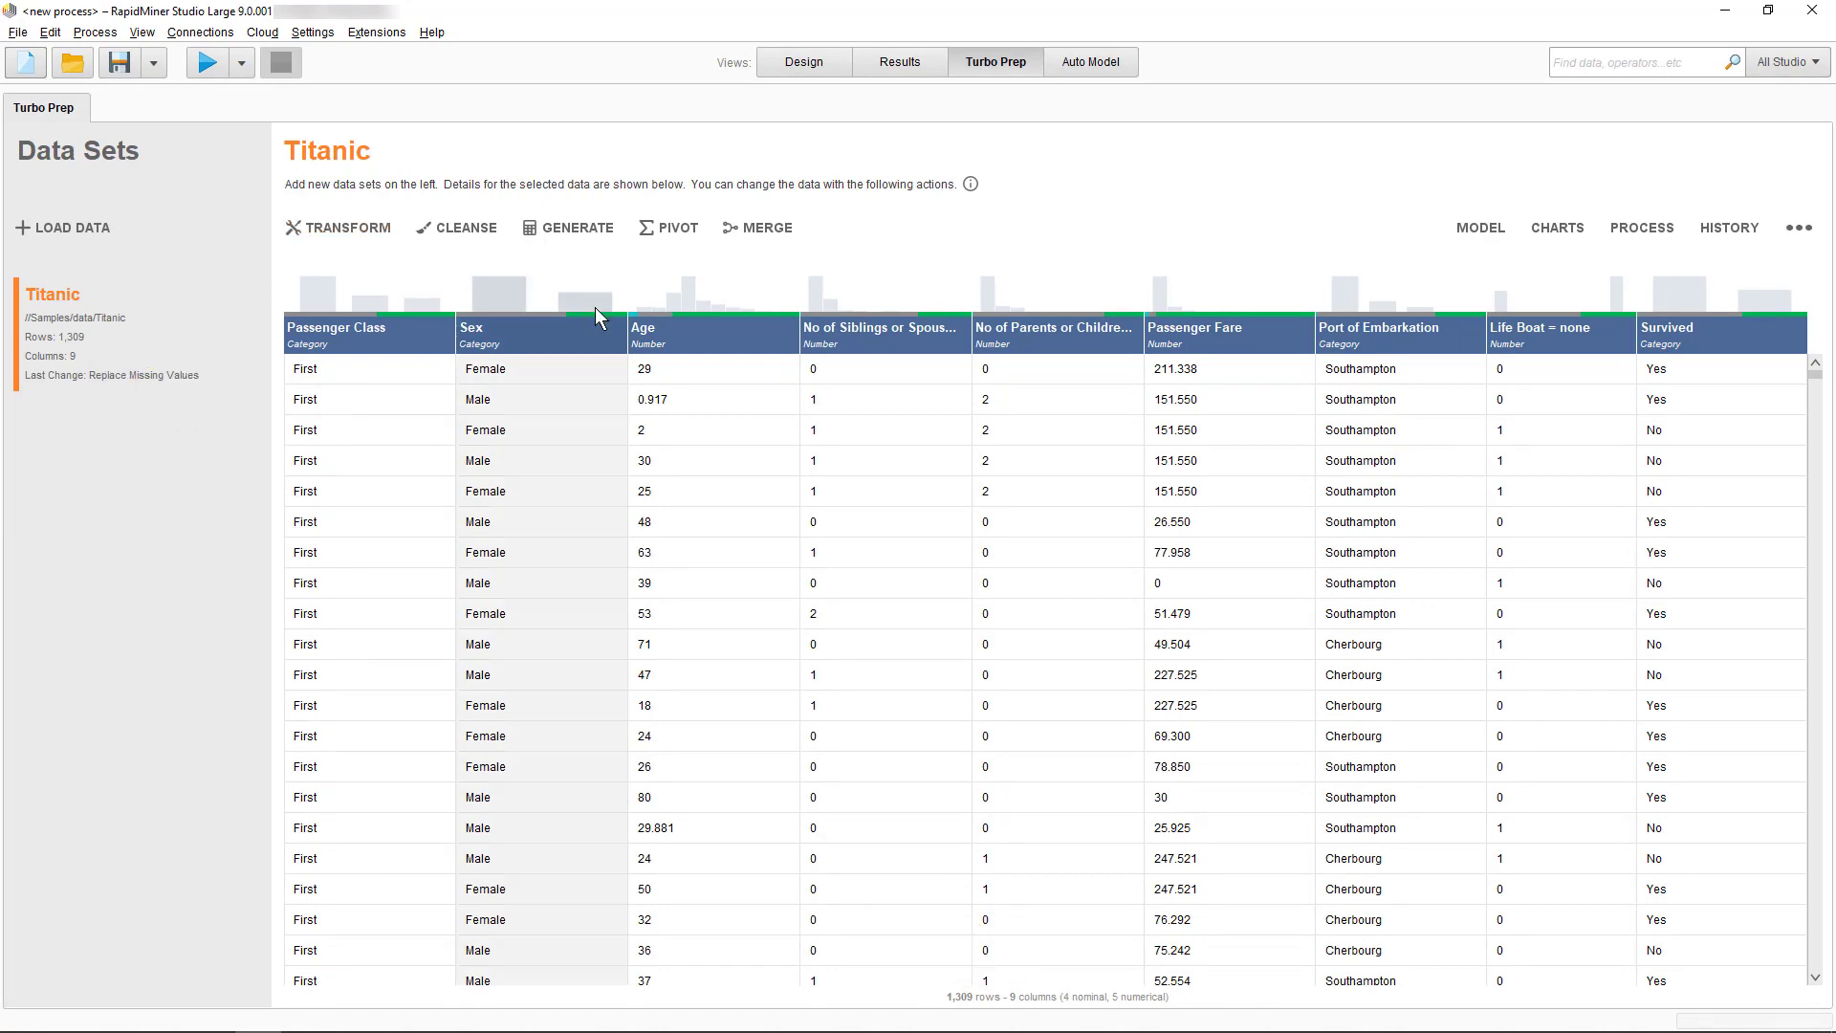
click(1464, 231)
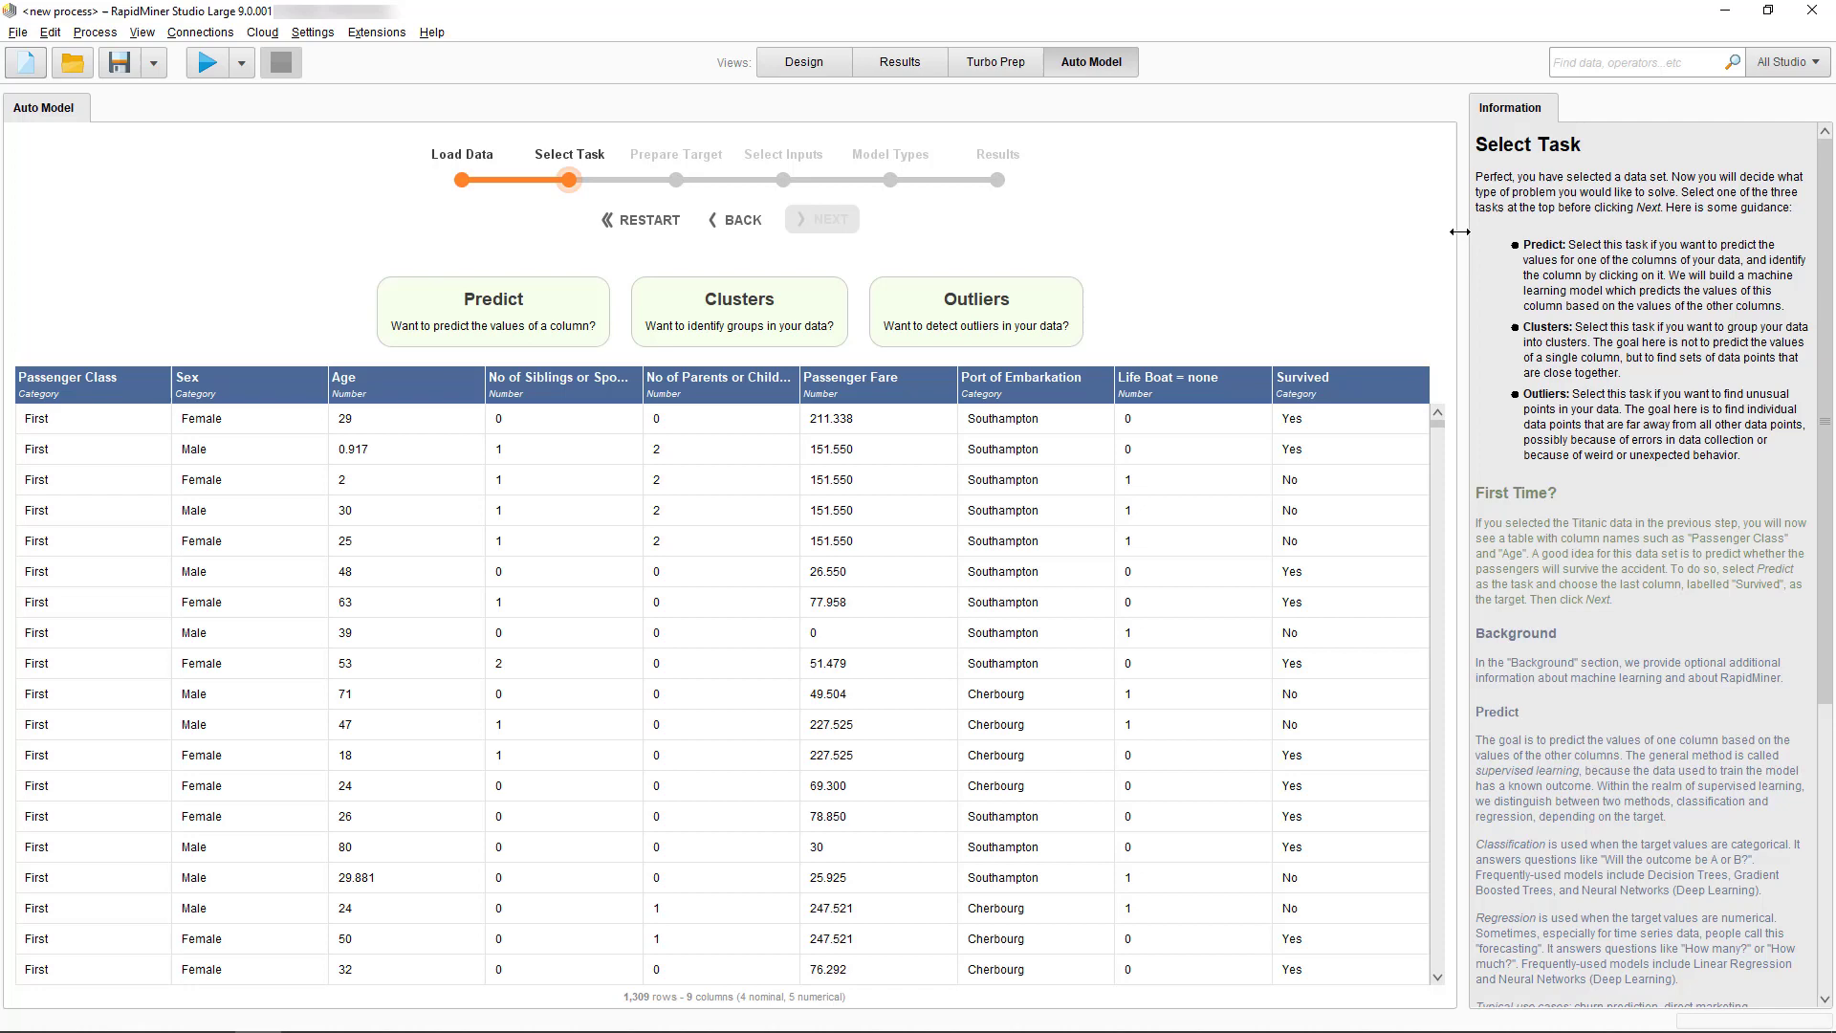
click(429, 325)
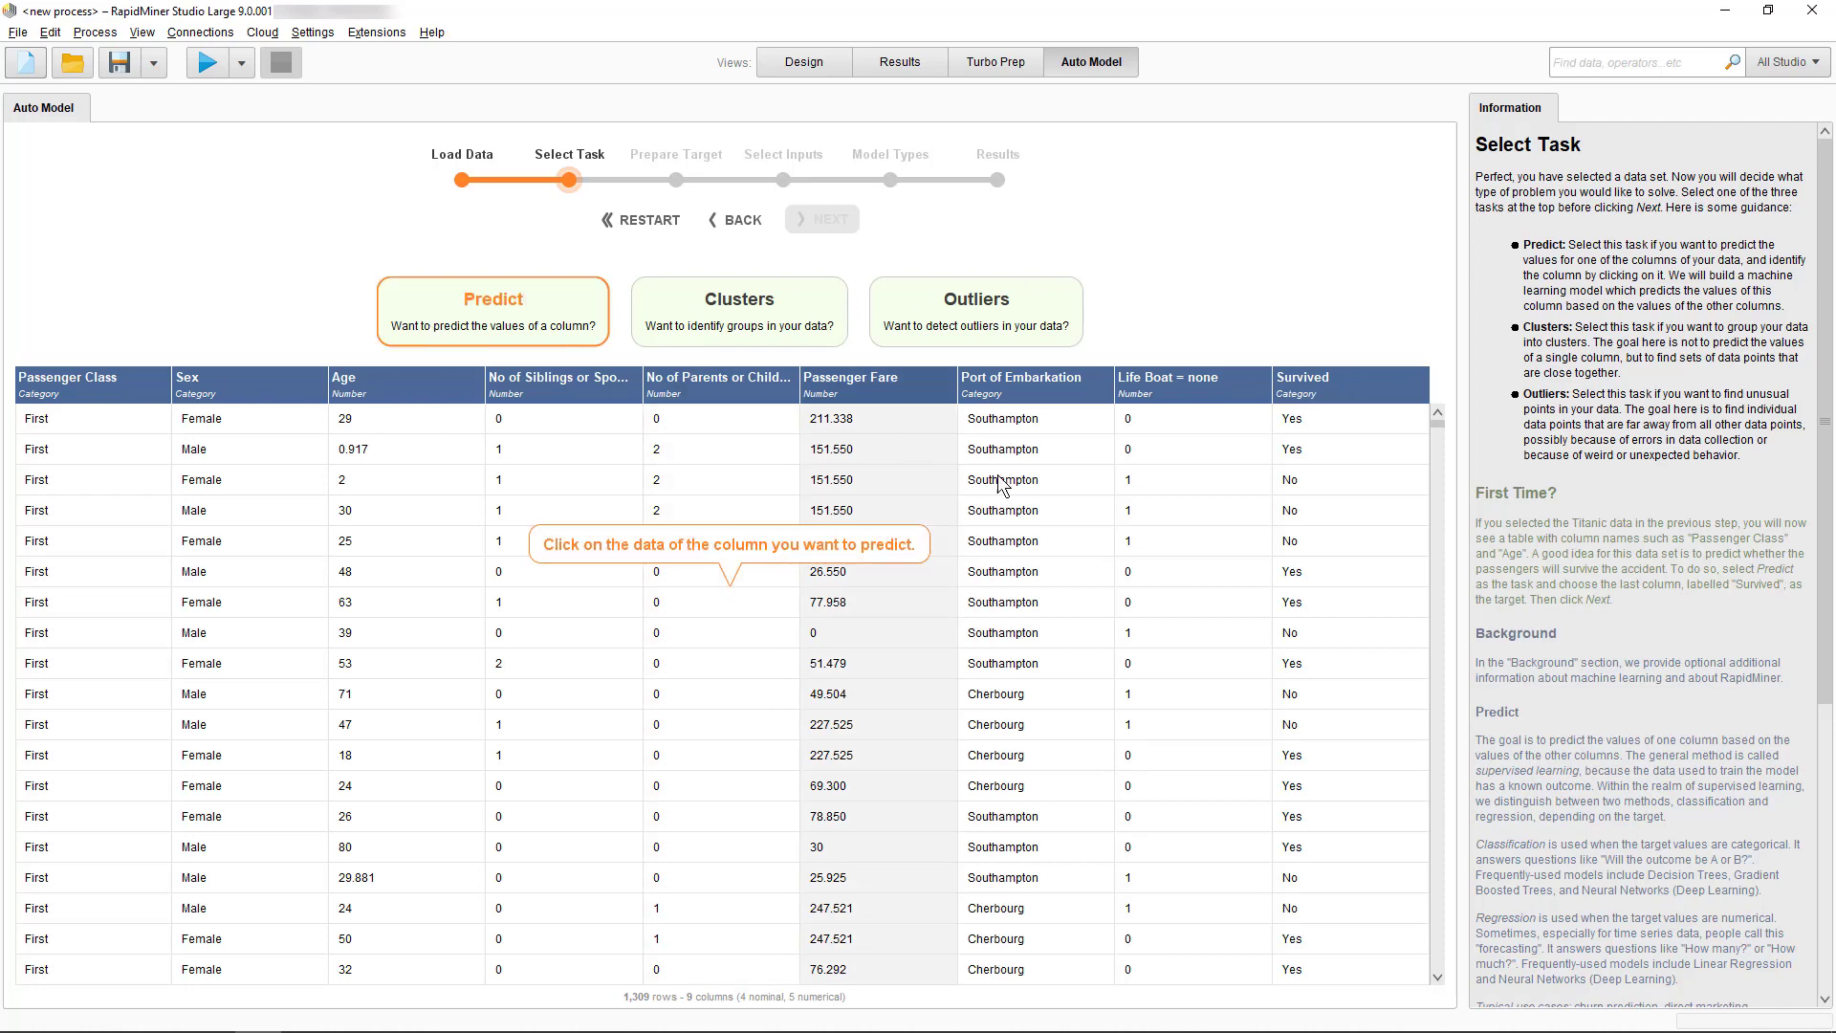
click(1406, 636)
Accept the default target, input column and model type settings, then run Auto Model
click(826, 227)
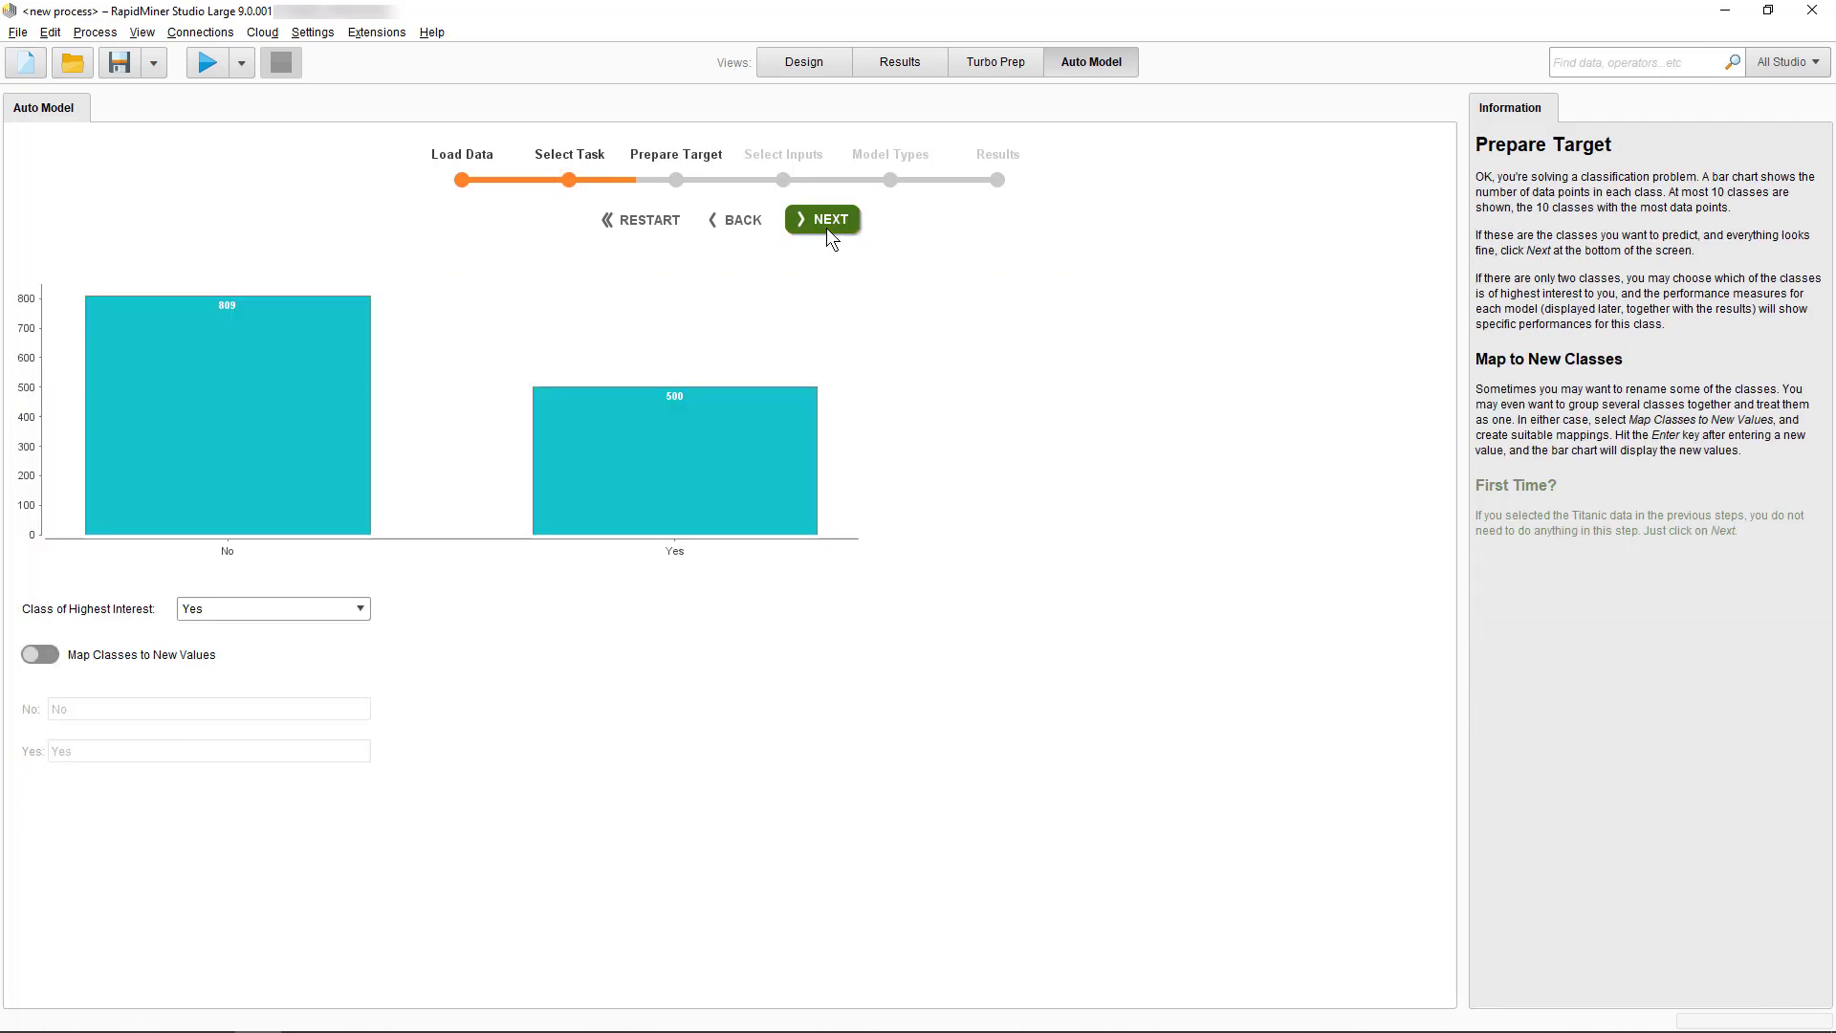
click(826, 227)
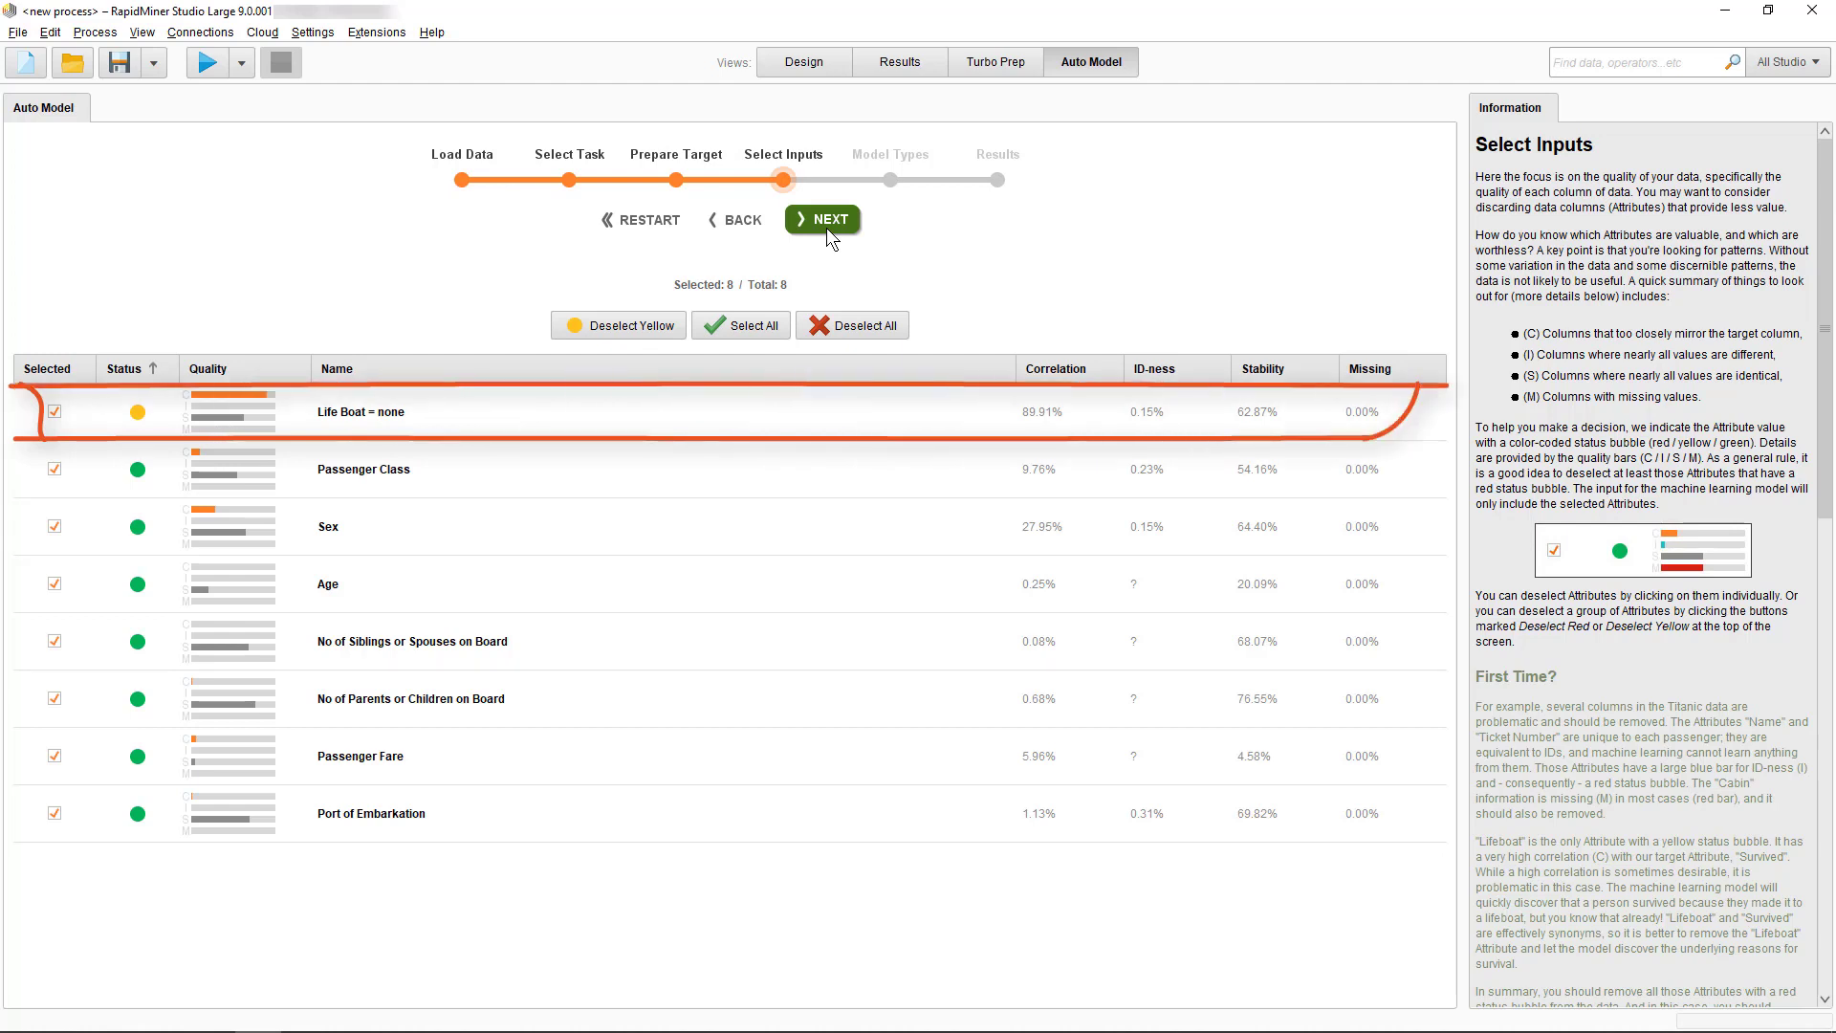
click(827, 228)
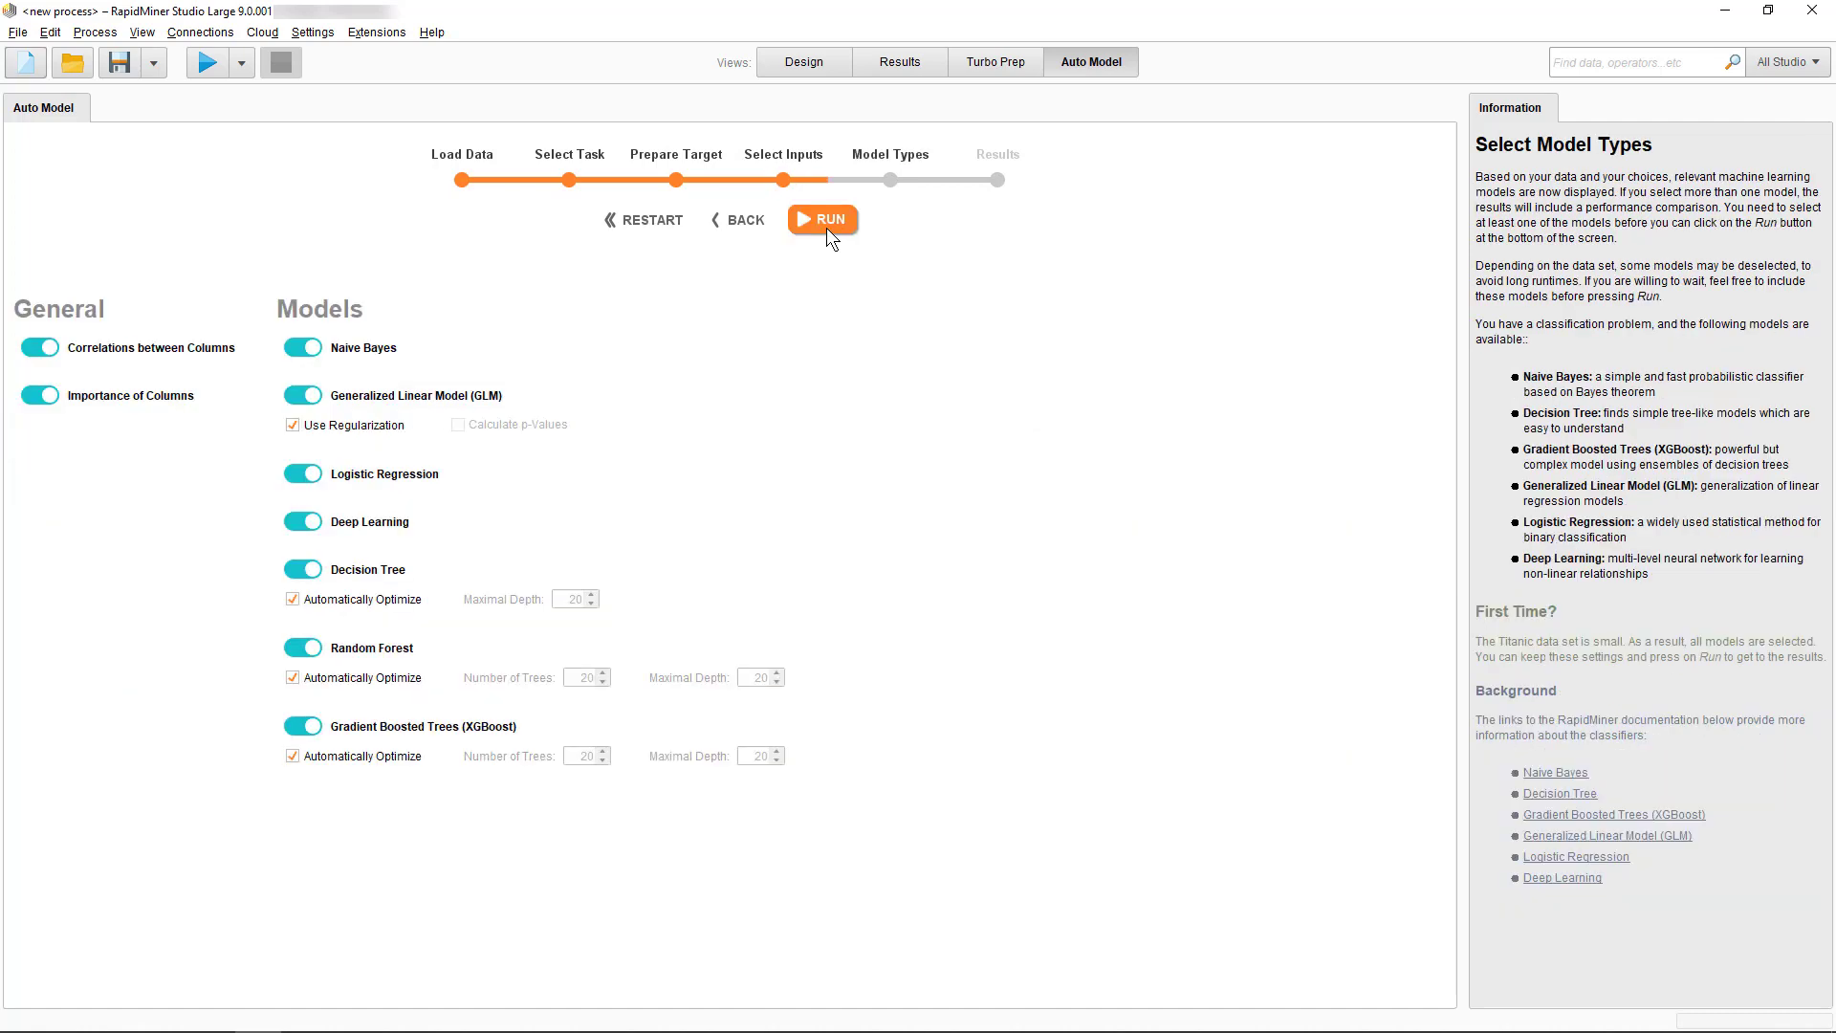
click(827, 227)
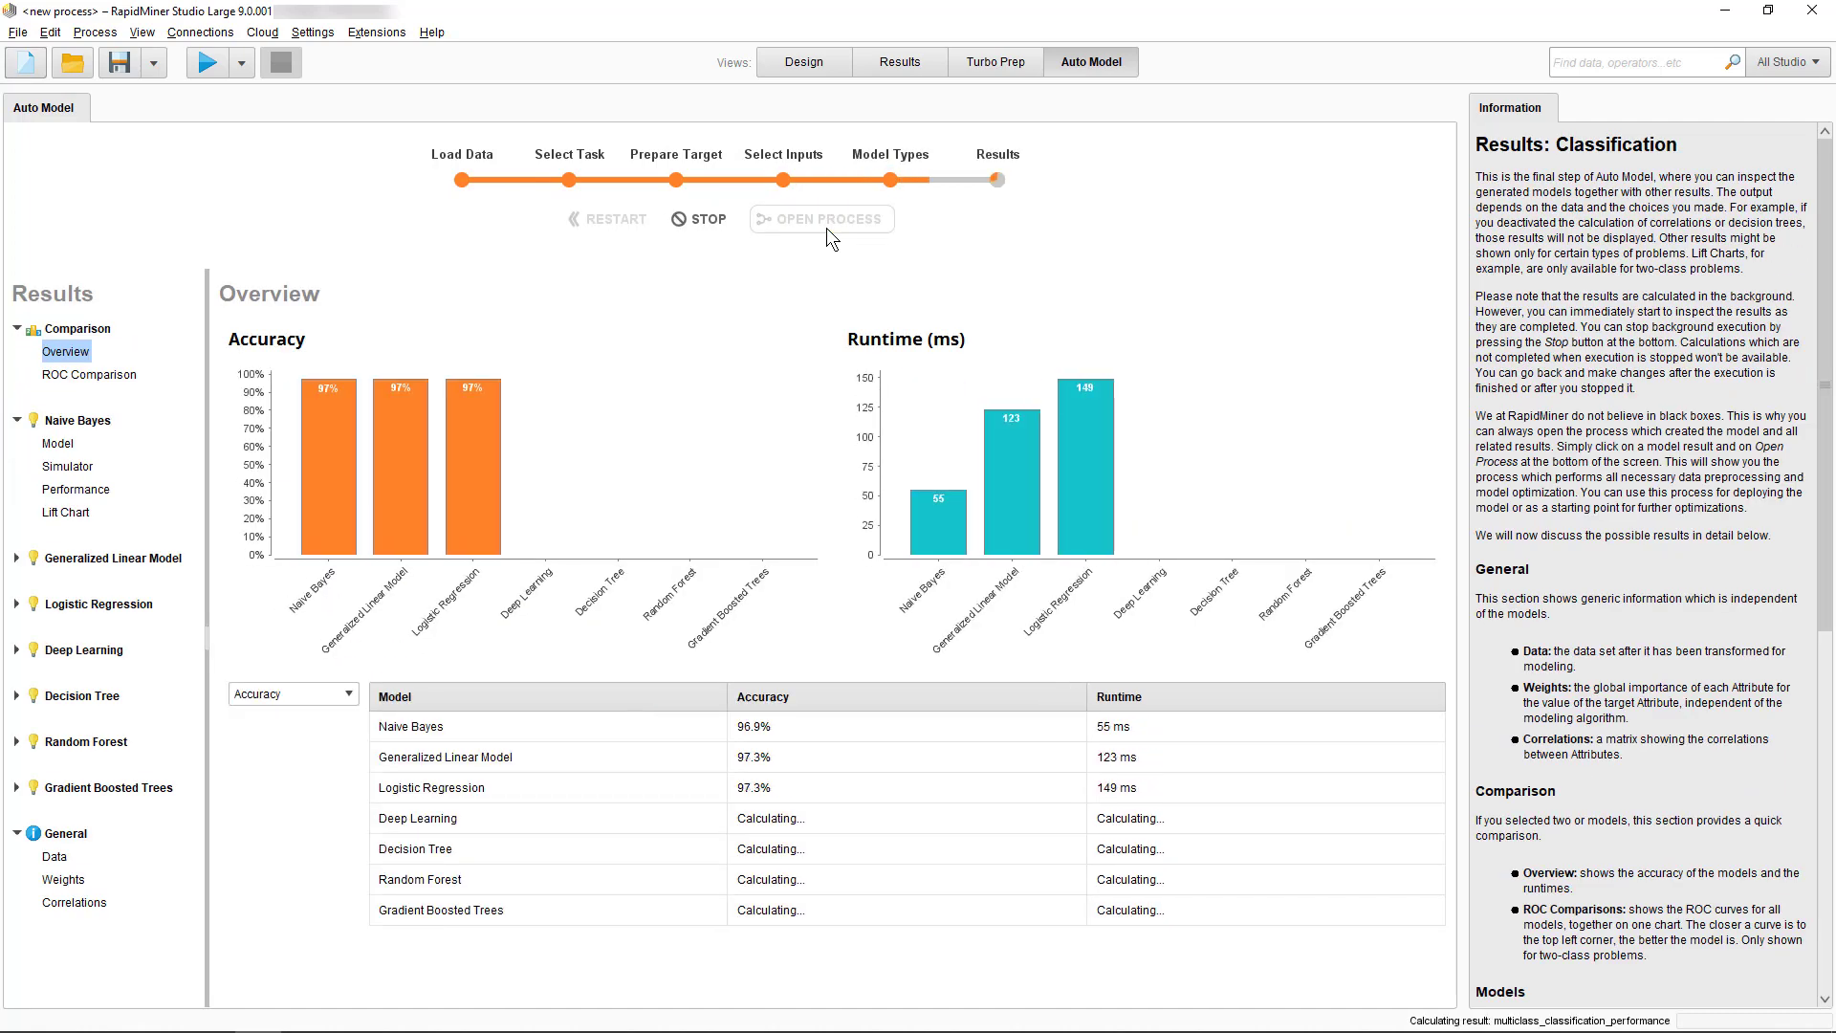